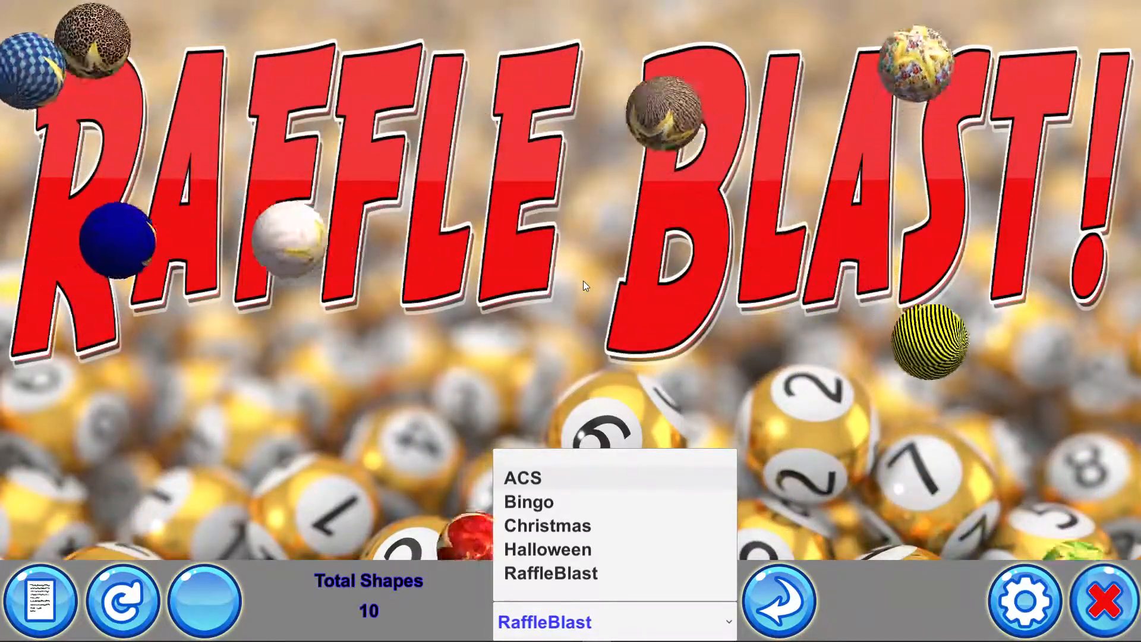
Open the settings and examine the list of available settings pages
left_click(833, 391)
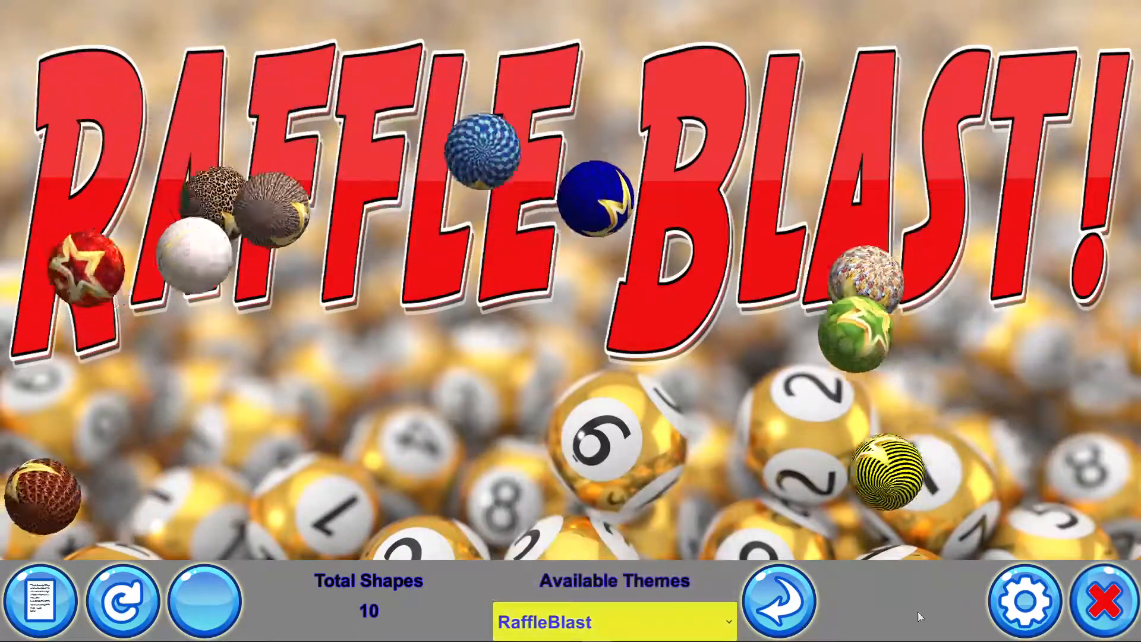
left_click(1021, 618)
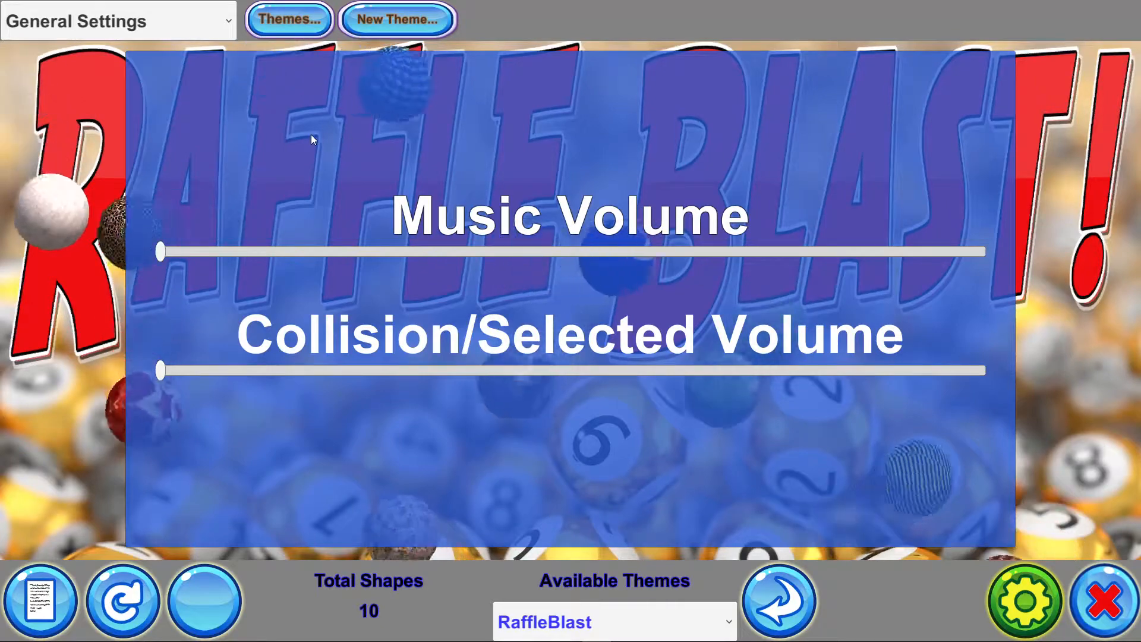
left_click(183, 23)
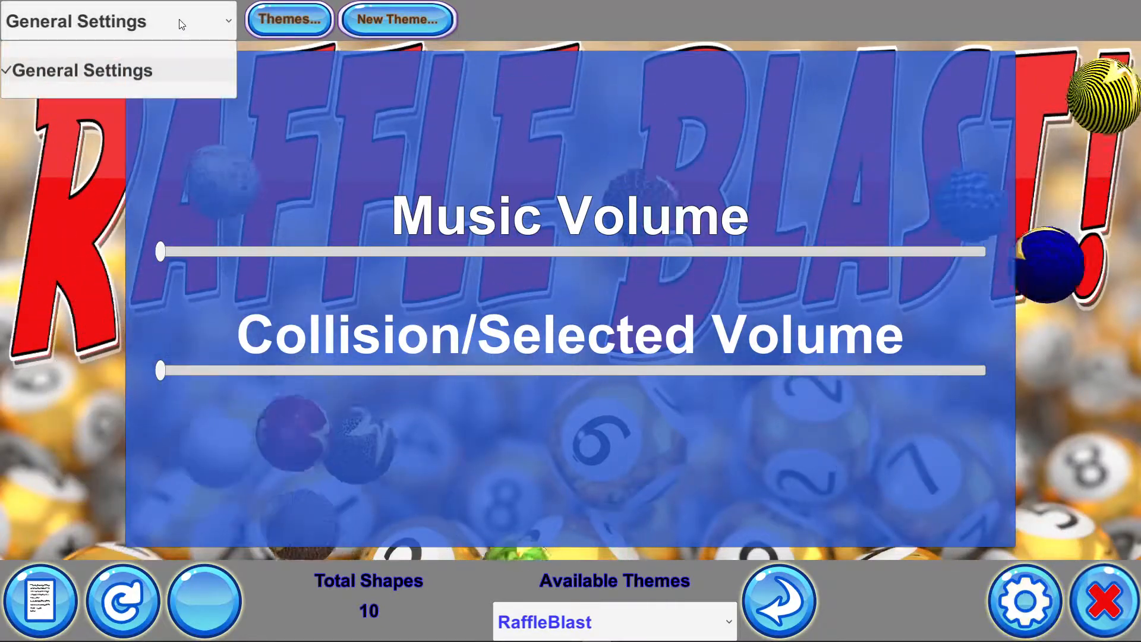
left_click(182, 24)
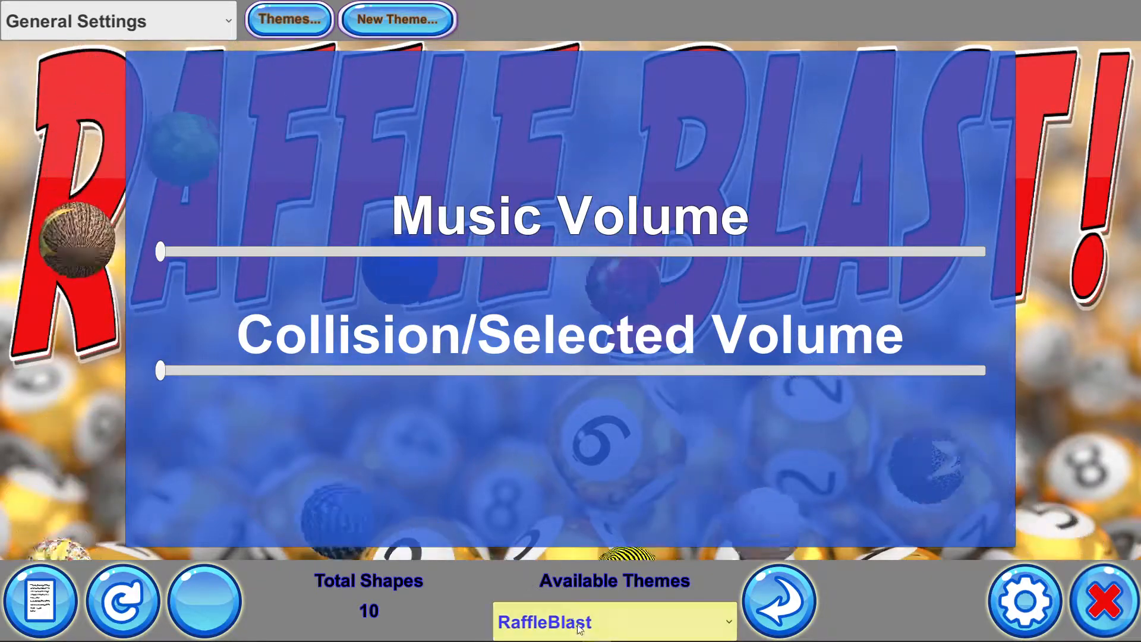
left_click(178, 34)
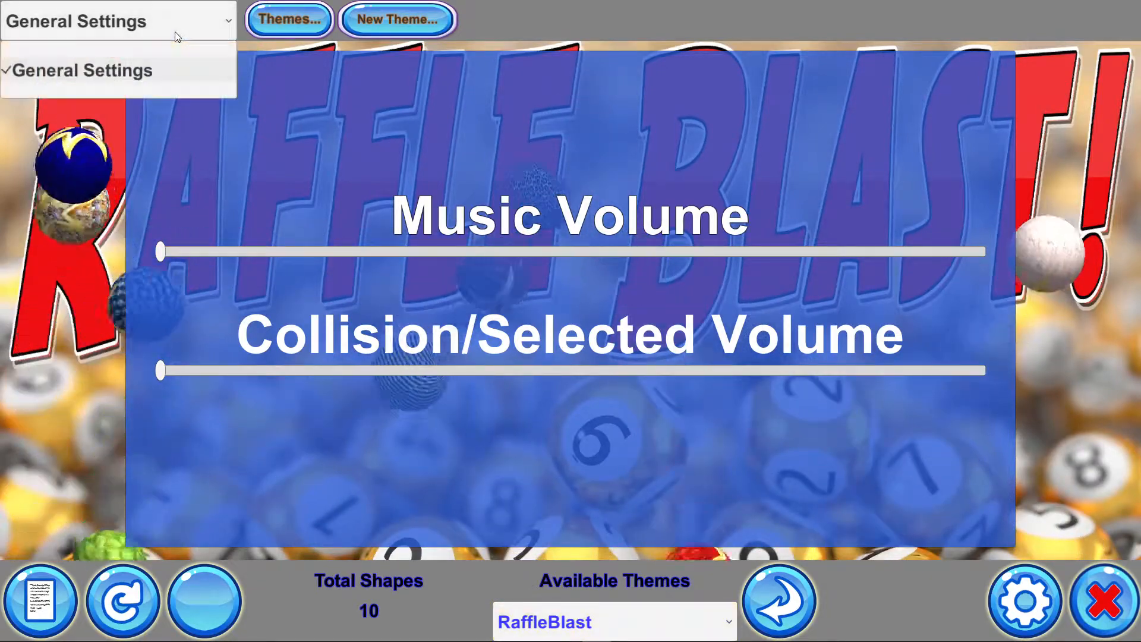
left_click(177, 34)
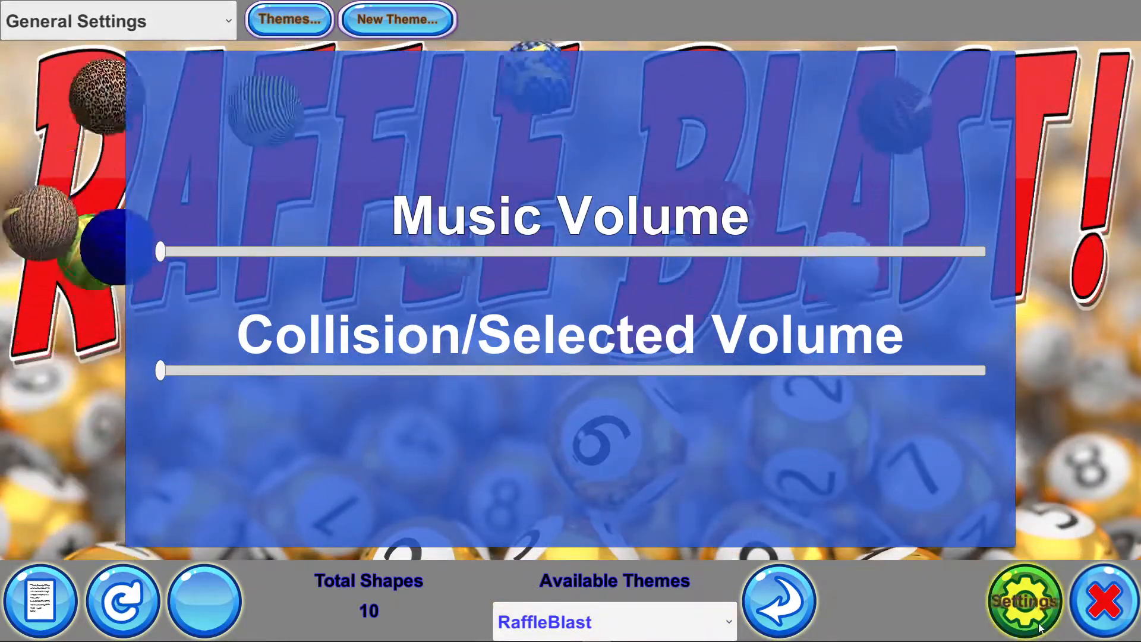
Close the settings and switch the available theme to ACS
left_click(1026, 601)
left_click(594, 621)
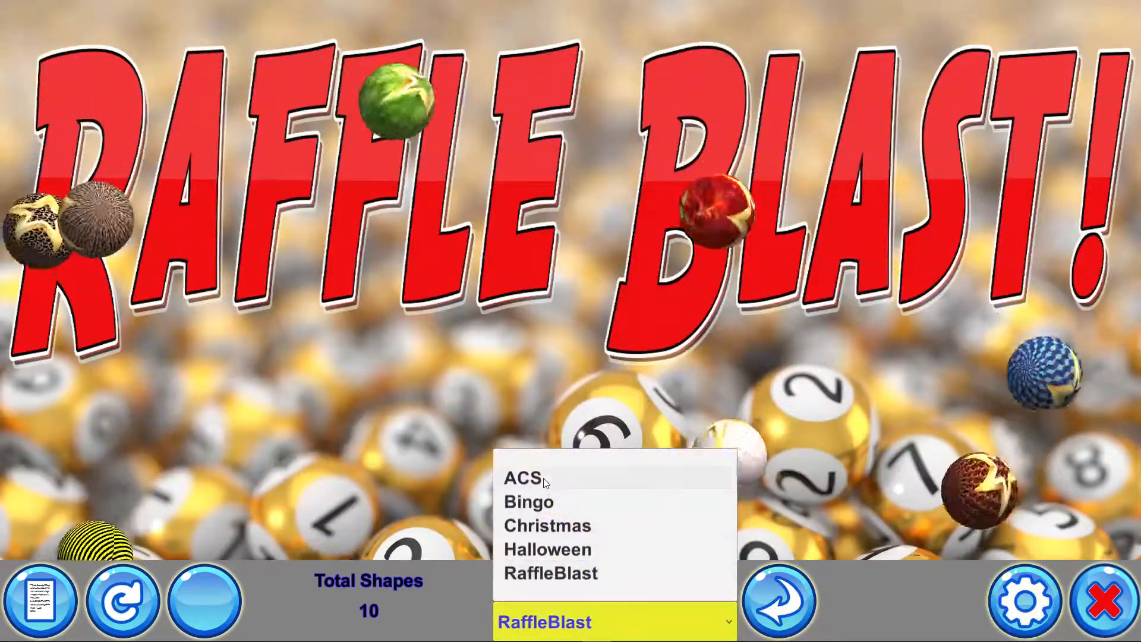
left_click(543, 478)
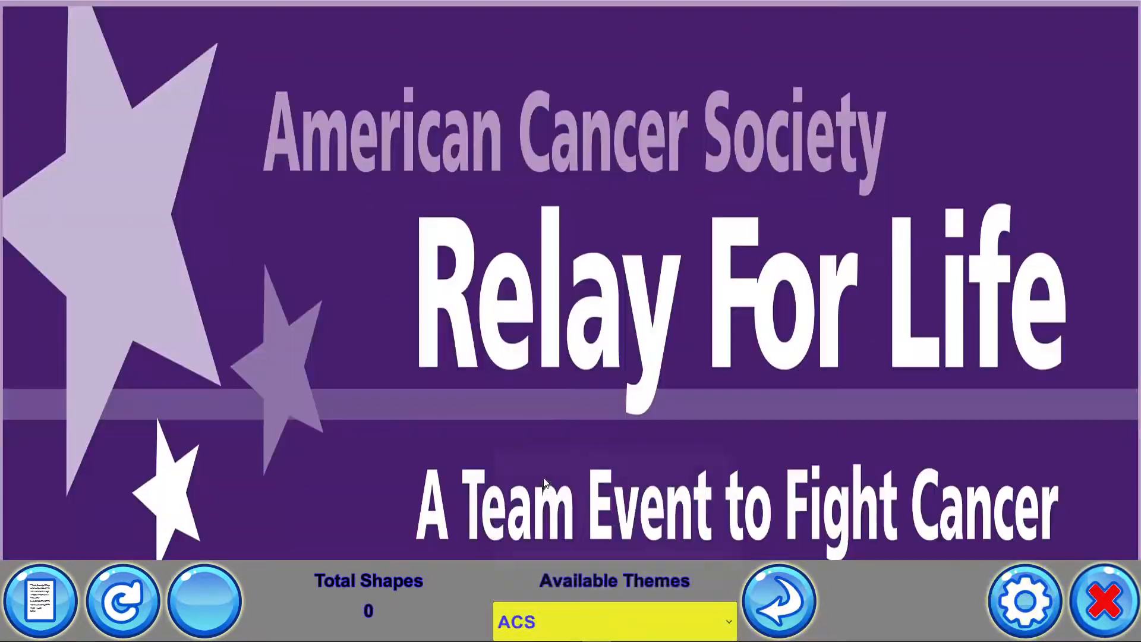
Open Theme Settings, set the background color to R 10, G 83, B 255 (#0A53FF), and save
left_click(1015, 615)
left_click(158, 28)
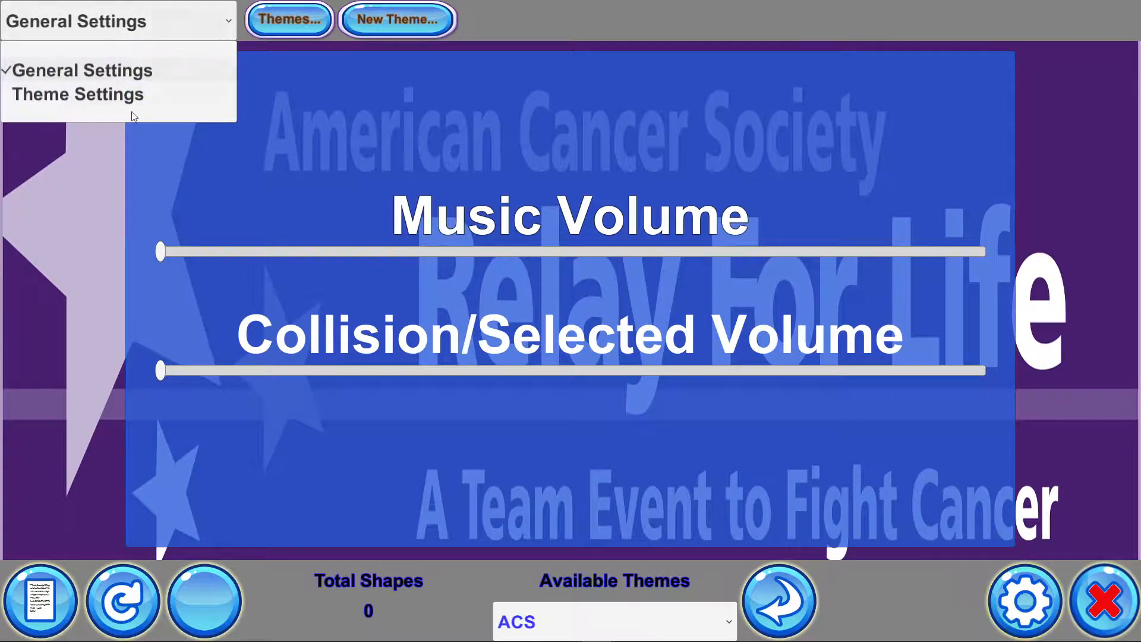
left_click(137, 95)
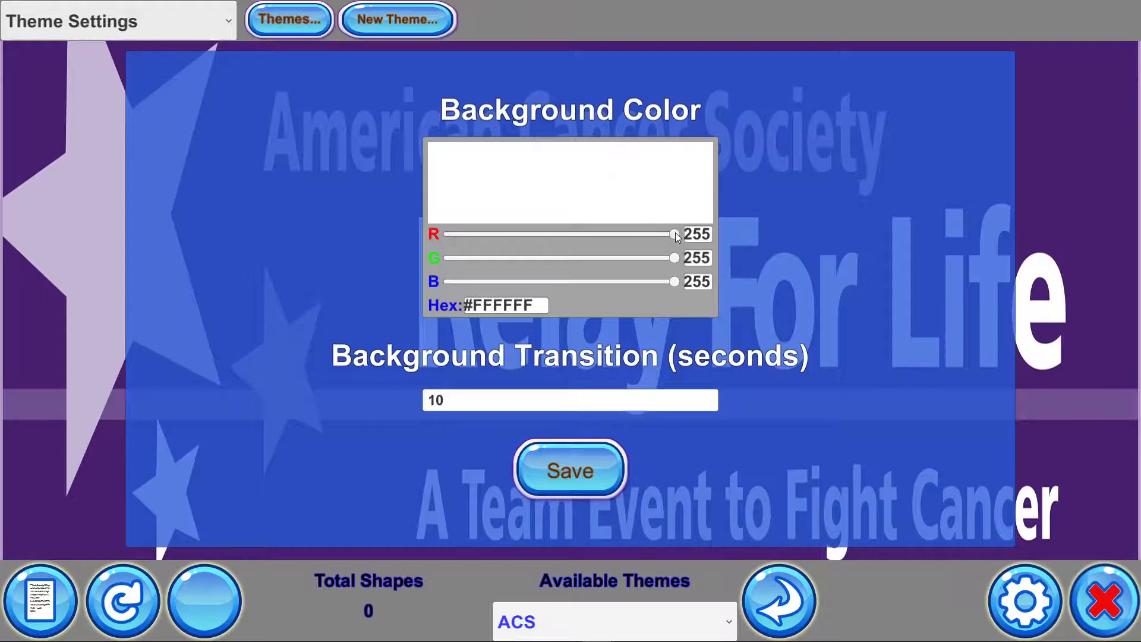
left_click_drag(675, 233, 458, 239)
left_click_drag(675, 258, 522, 257)
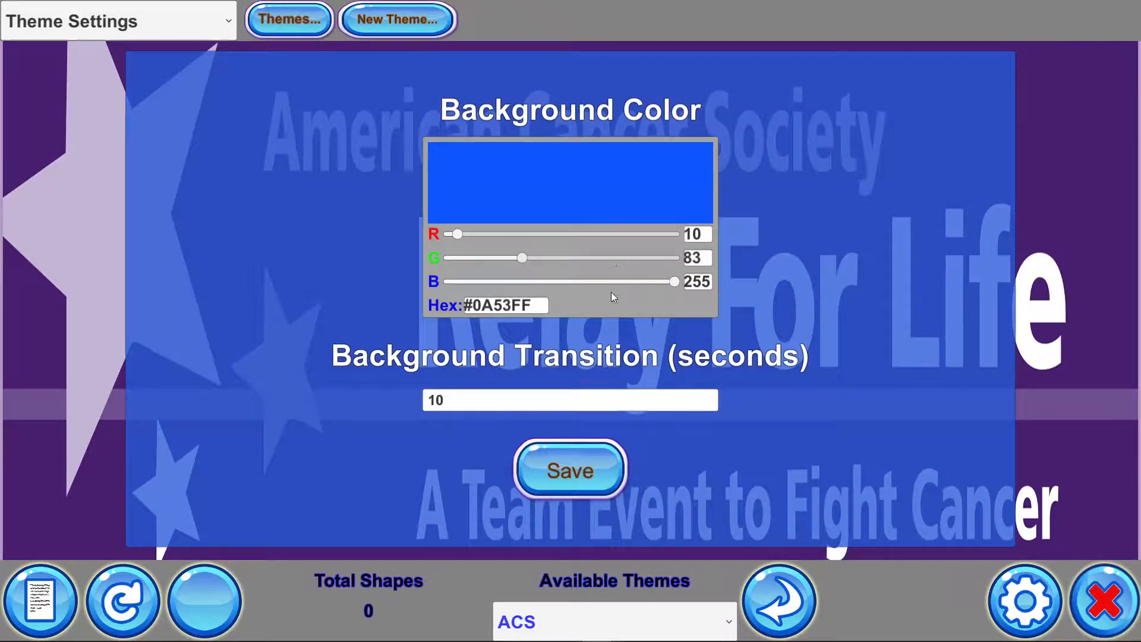
left_click(572, 473)
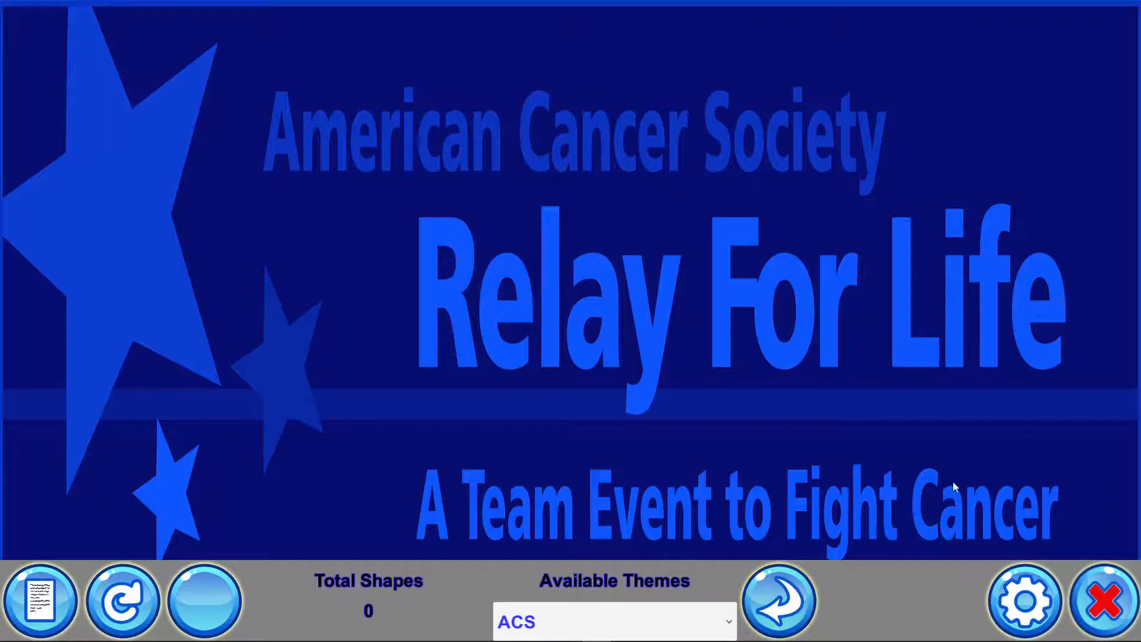
Reopen Theme Settings, set the background color to white (#FFFFFF), and save
left_click(1018, 619)
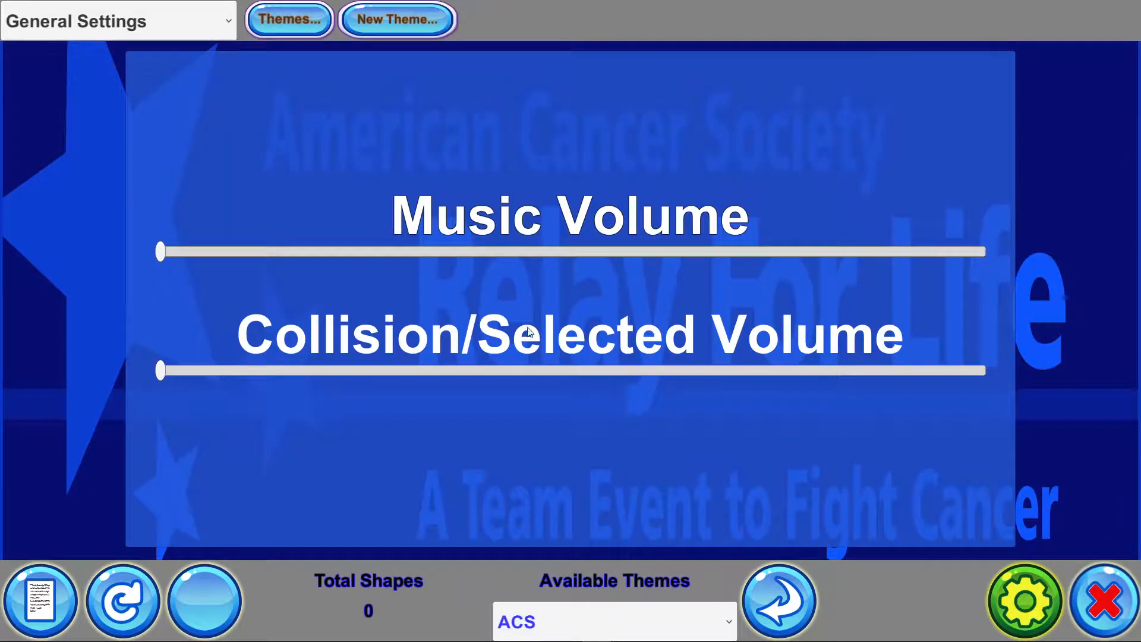
left_click(34, 24)
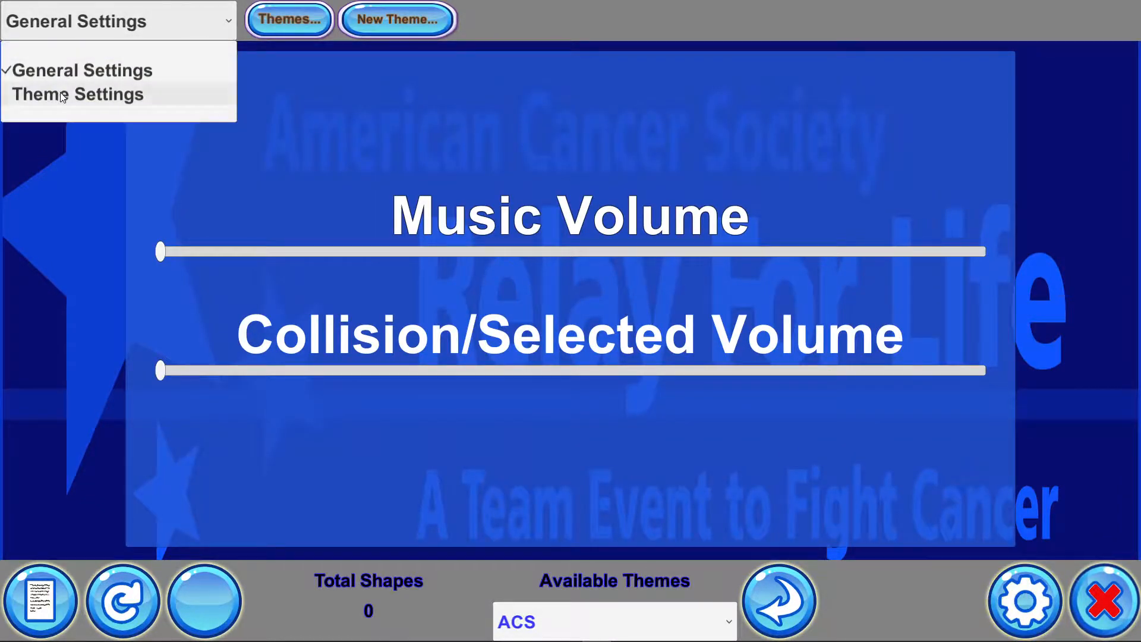
left_click(63, 95)
left_click_drag(520, 258, 680, 259)
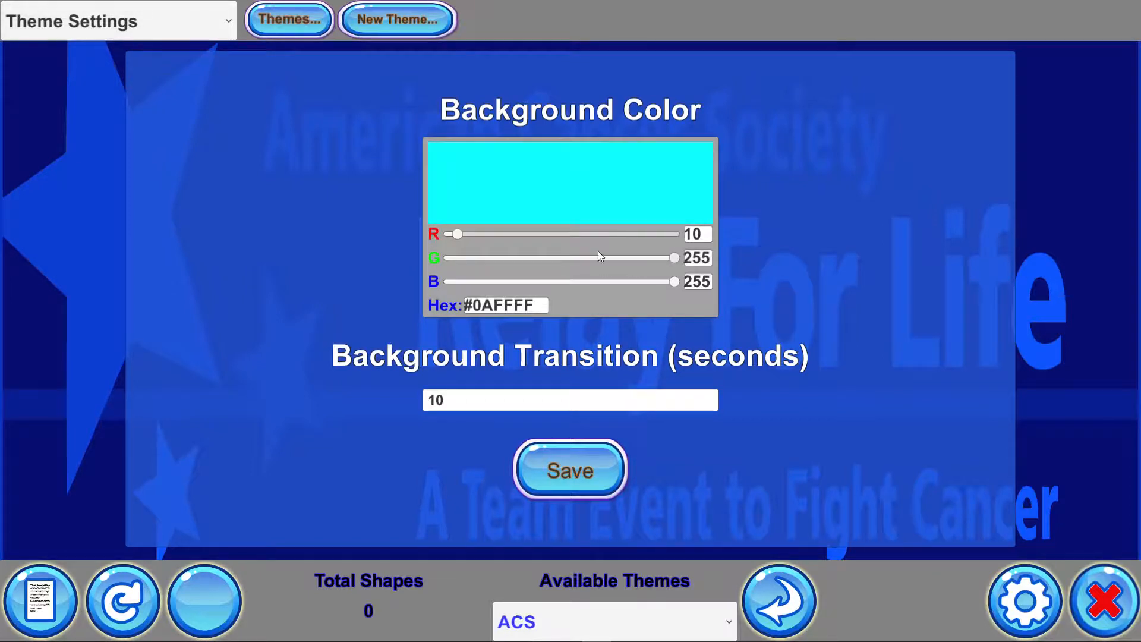
left_click_drag(458, 234, 882, 328)
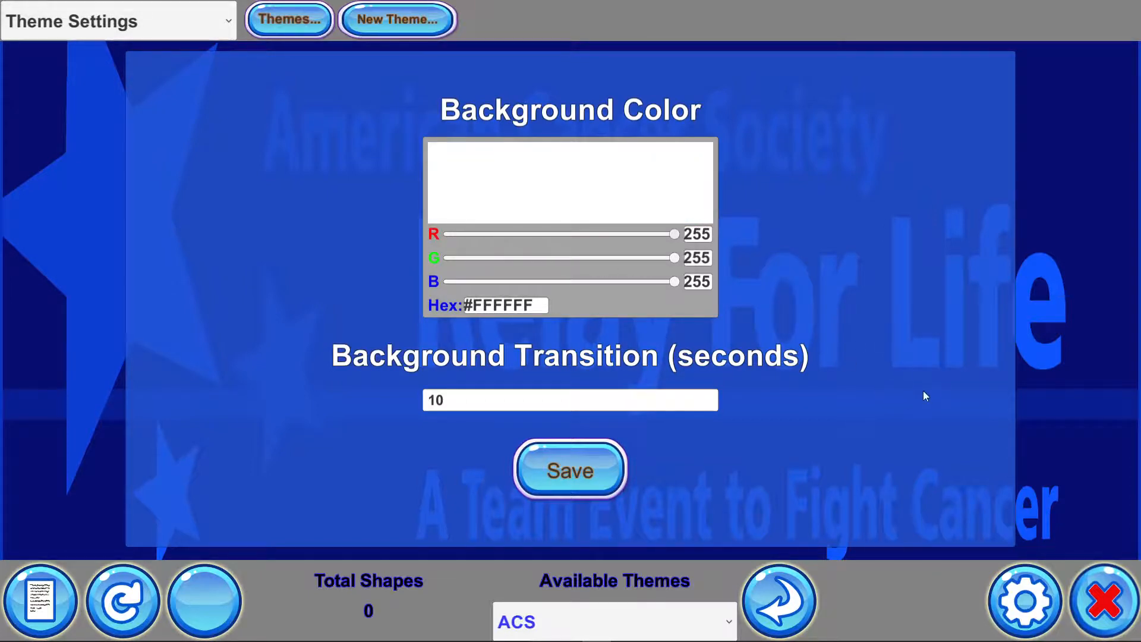
left_click(567, 474)
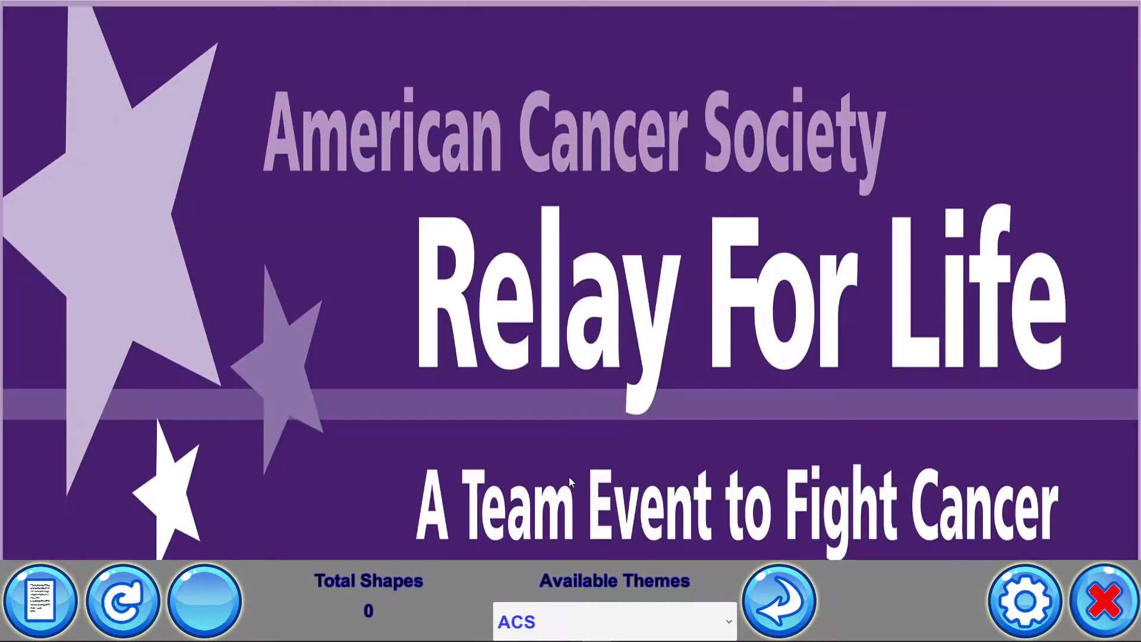
Open Theme Settings again and launch a new Microsoft Edge window
left_click(1055, 625)
left_click(159, 36)
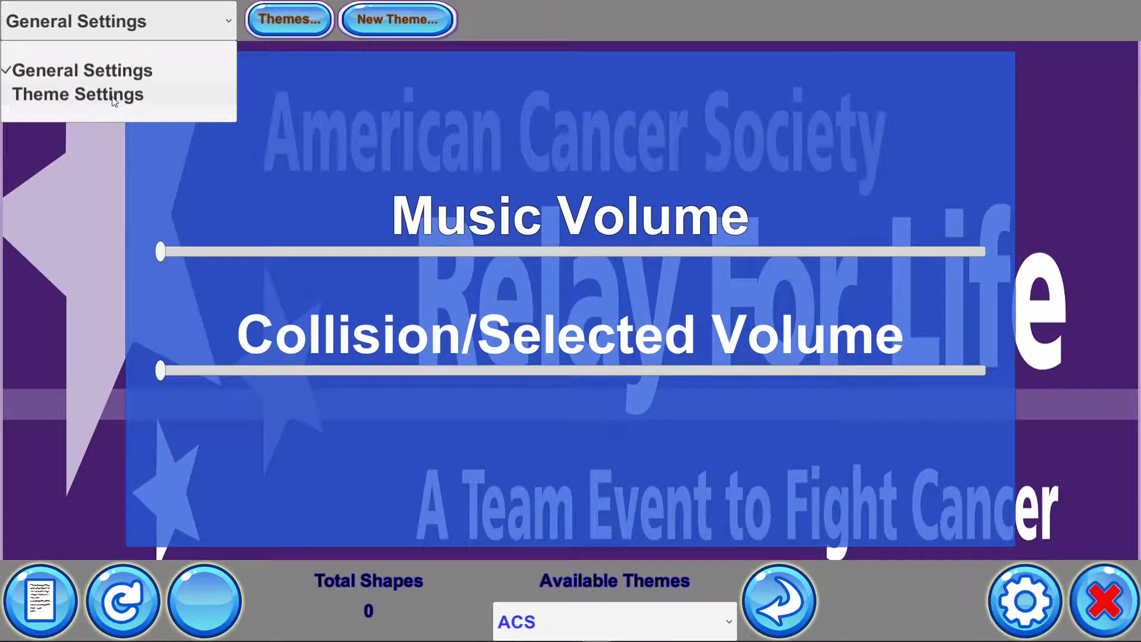
left_click(114, 97)
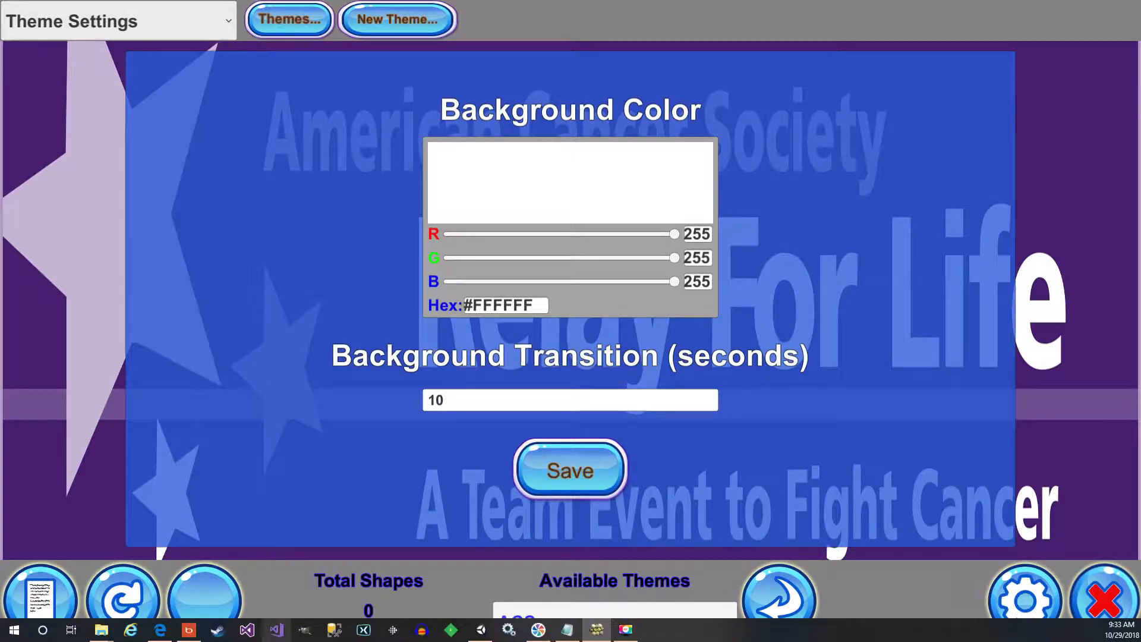
right_click(160, 630)
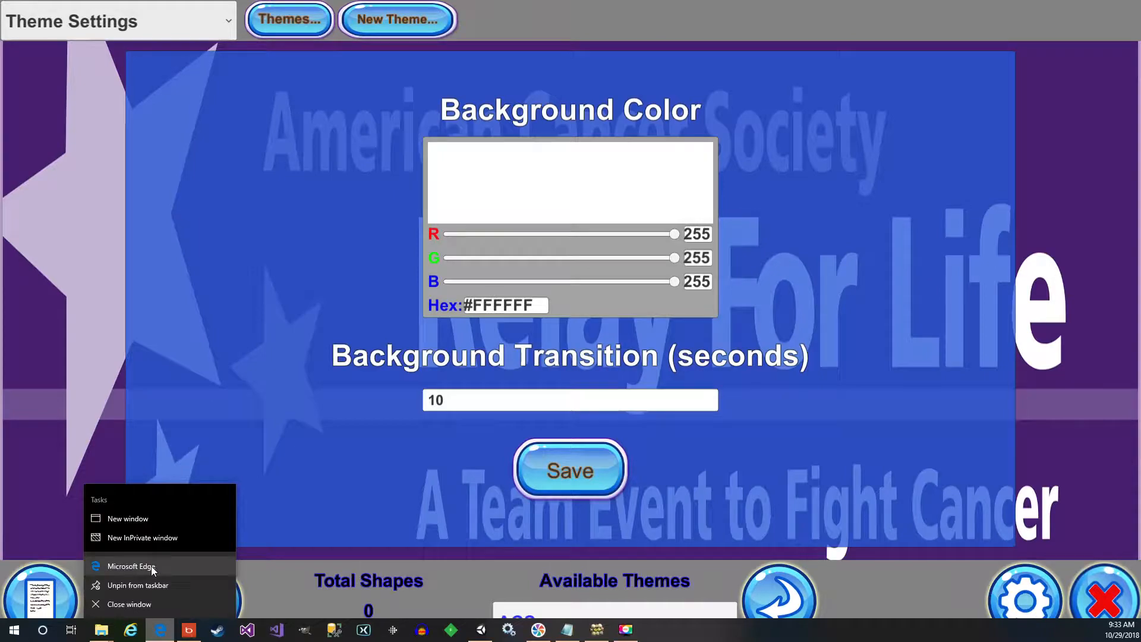
left_click(169, 569)
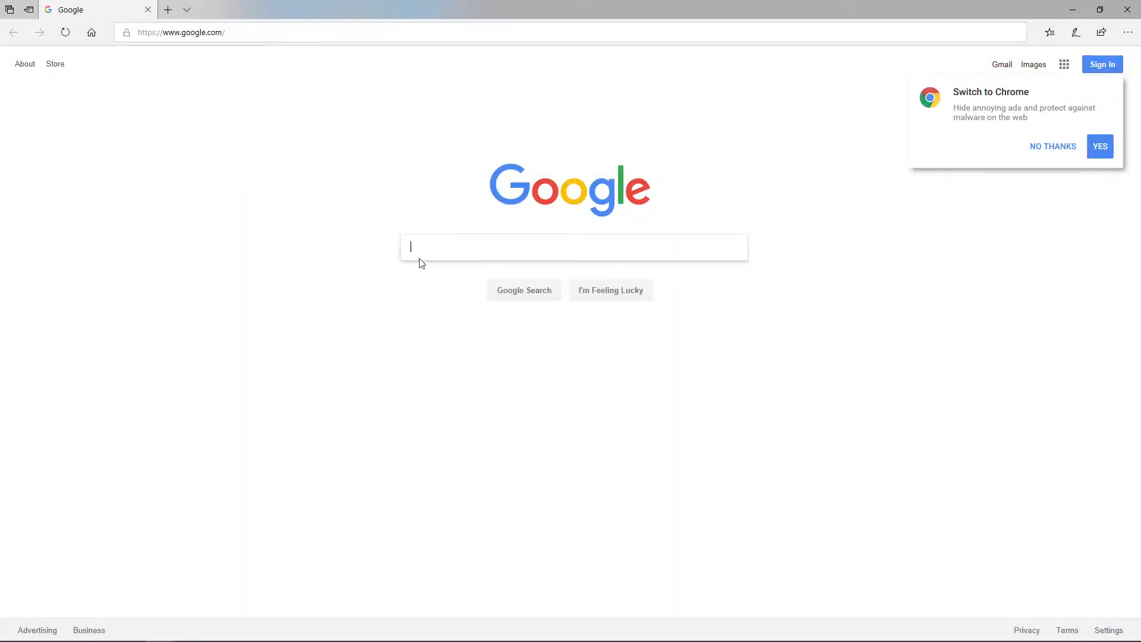
Search Google for html color orange, copy the orange hex code #FFA500, and minimize the browser
type("html")
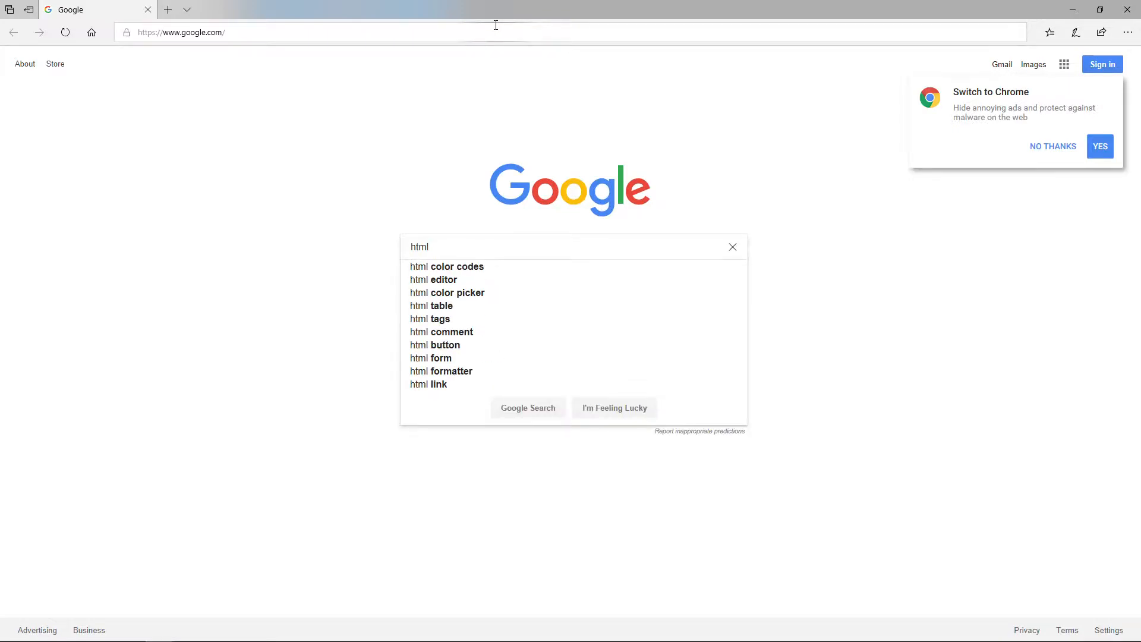
type(" color ora")
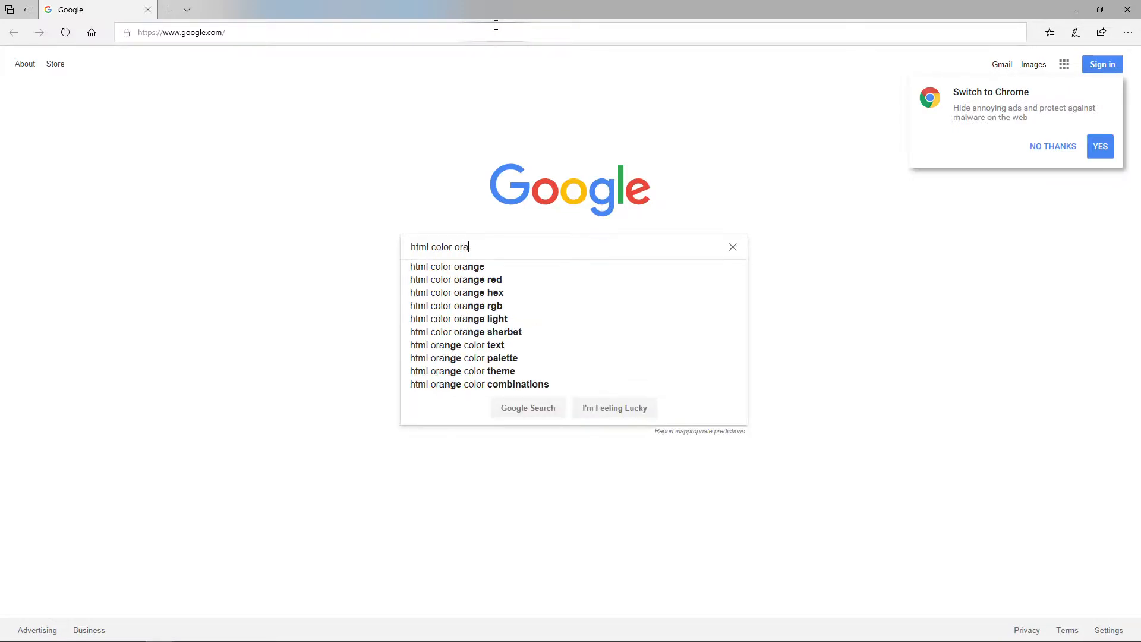
type("ng")
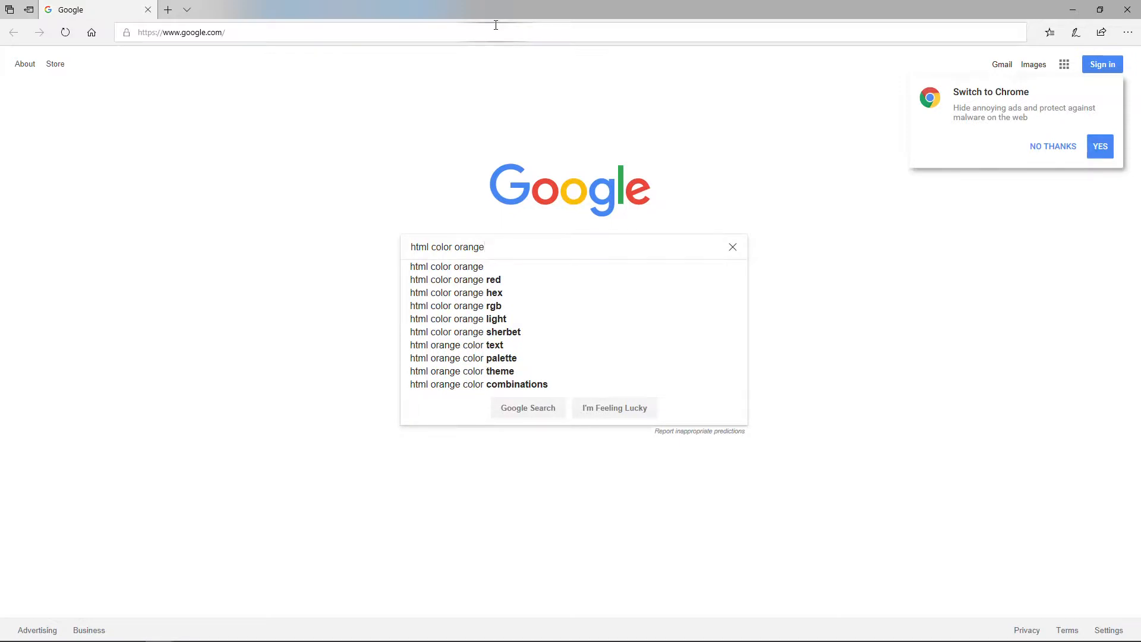
type("e")
key("Return")
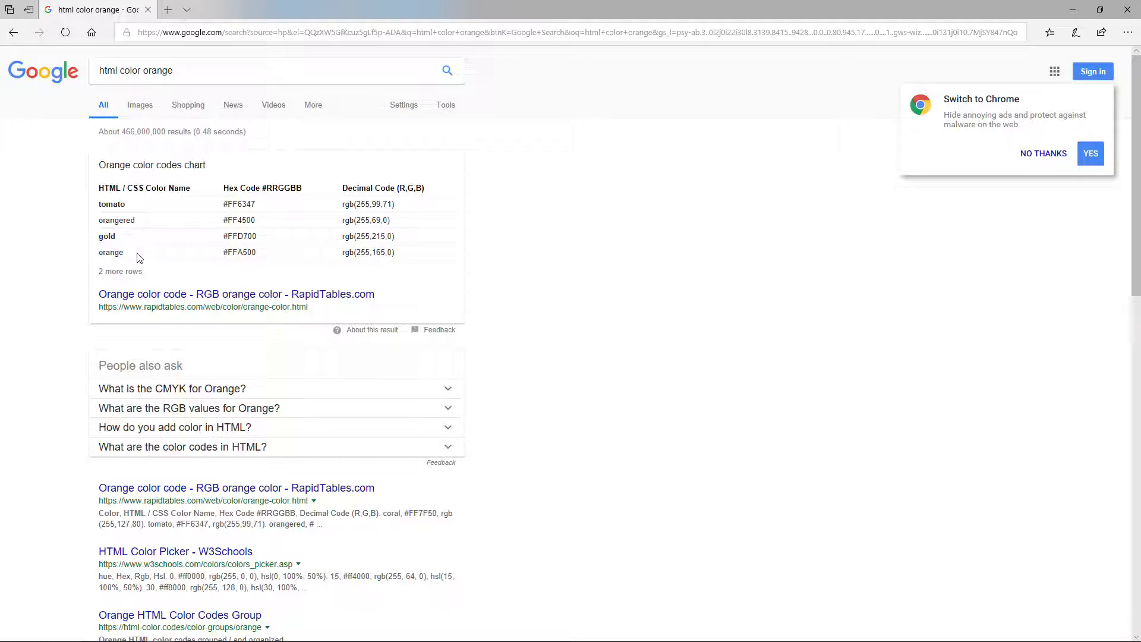
left_click_drag(230, 252, 255, 255)
key("ctrl+c")
left_click(1077, 11)
Replace the background hex value with the pasted #FFA500 and save the theme settings
left_click(537, 305)
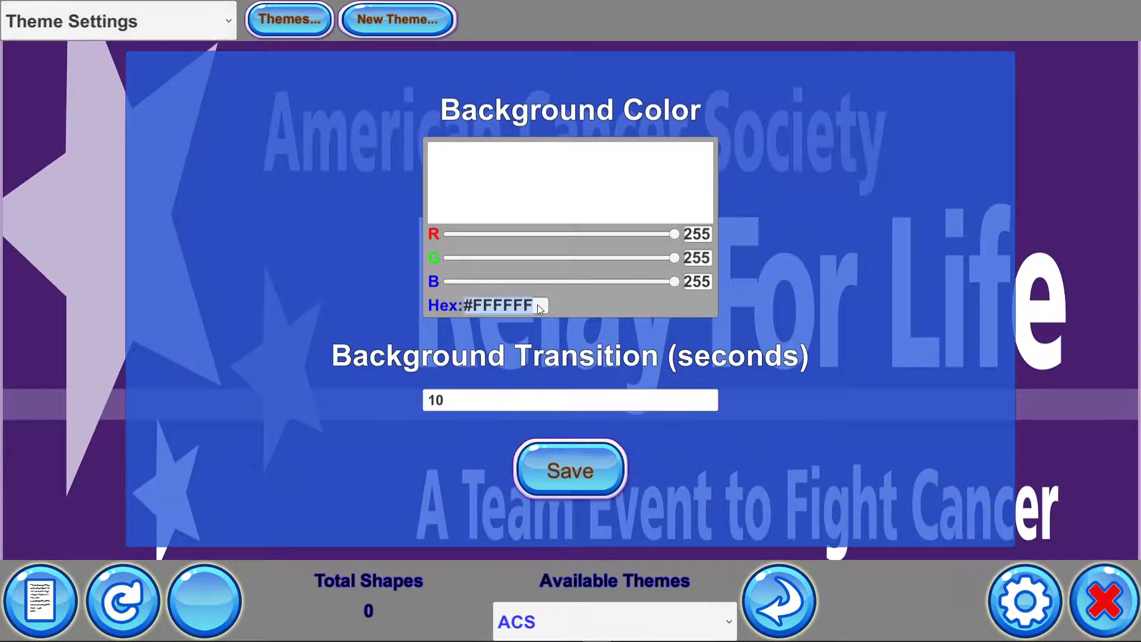
key("BackSpace")
key("BackSpace")
key("BackSpace")
key("BackSpace")
key("BackSpace")
key("BackSpace")
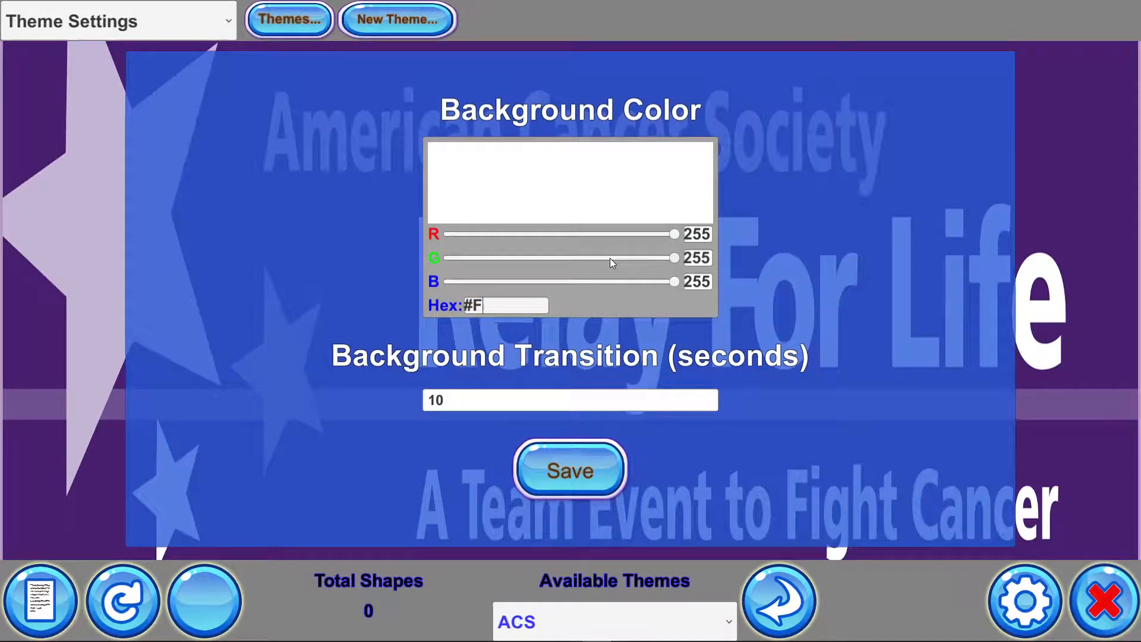
key("ctrl+v")
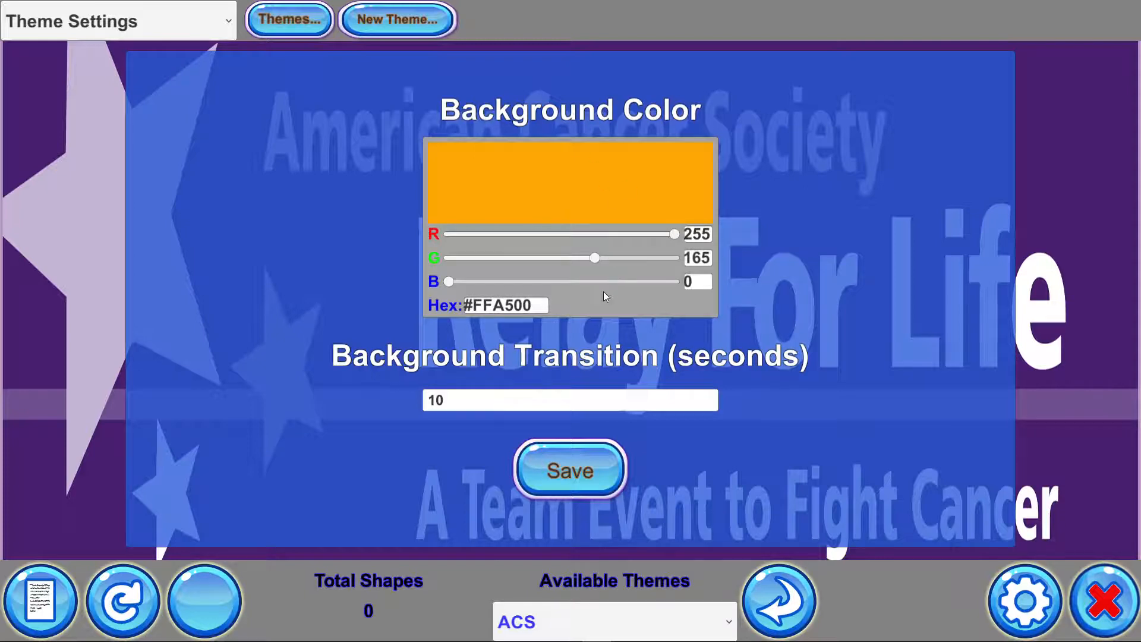
left_click(572, 476)
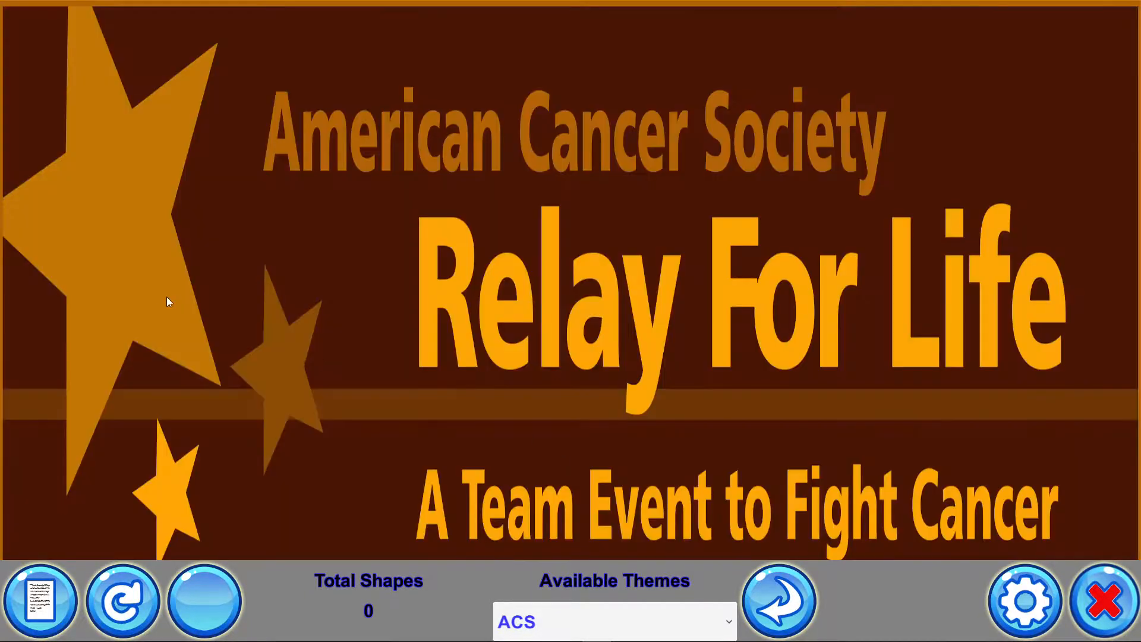
Reopen Theme Settings, reset the background color to white (#FFFFFF), select the transition field, and save
left_click(1028, 603)
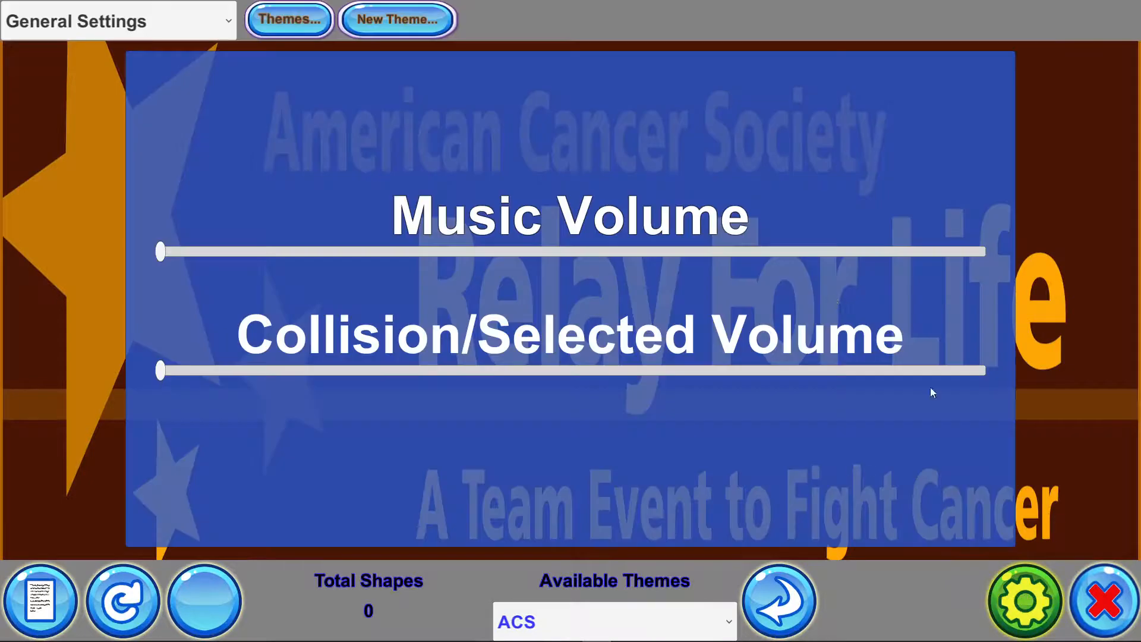
left_click(160, 25)
left_click(136, 95)
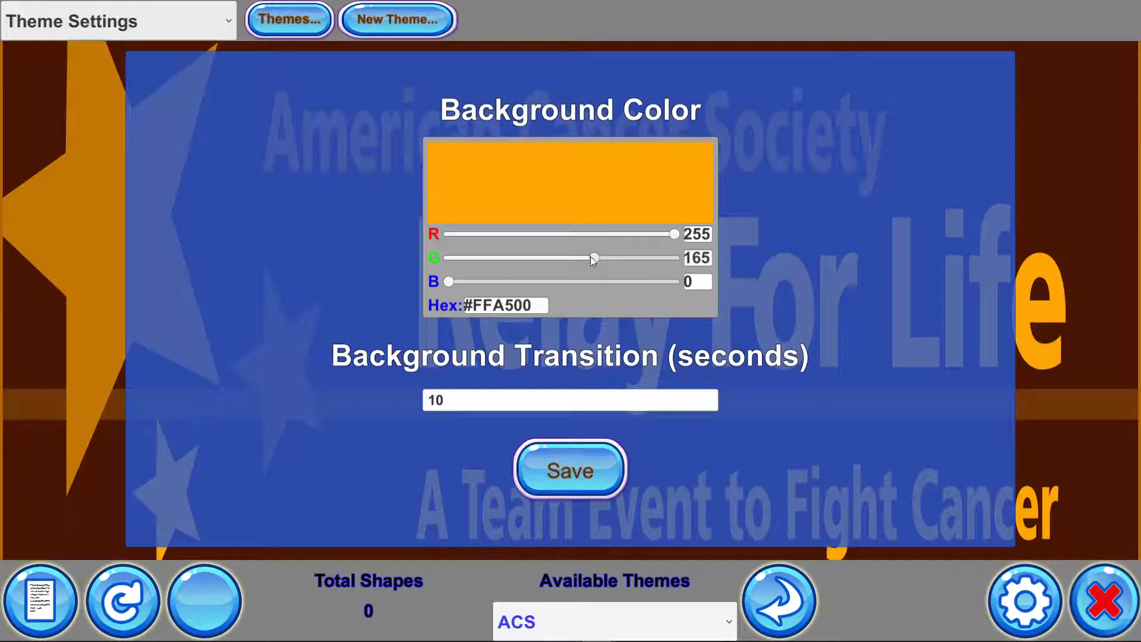
left_click_drag(595, 257, 678, 257)
left_click_drag(452, 281, 774, 367)
double_click(461, 400)
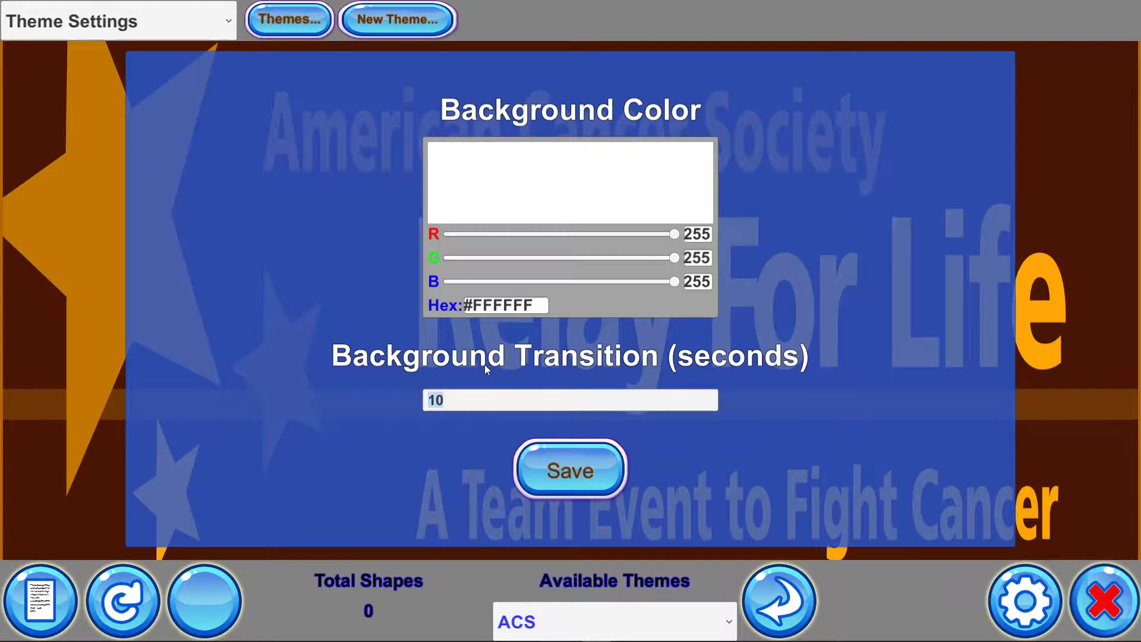
left_click(571, 480)
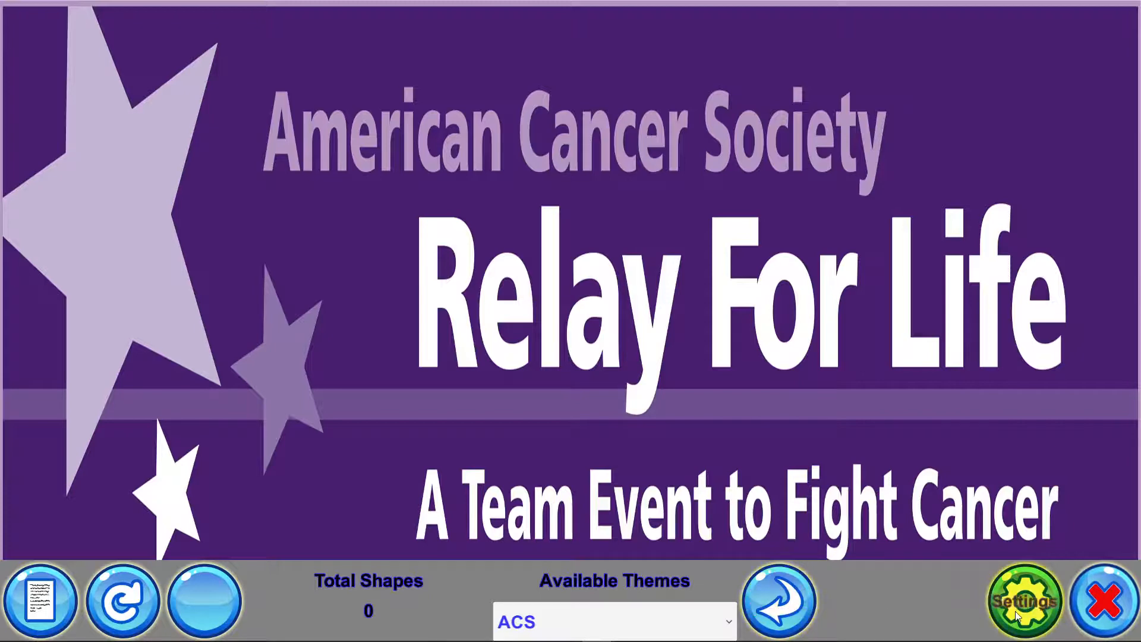
Open the settings and the Themes folder in File Explorer
left_click(1036, 609)
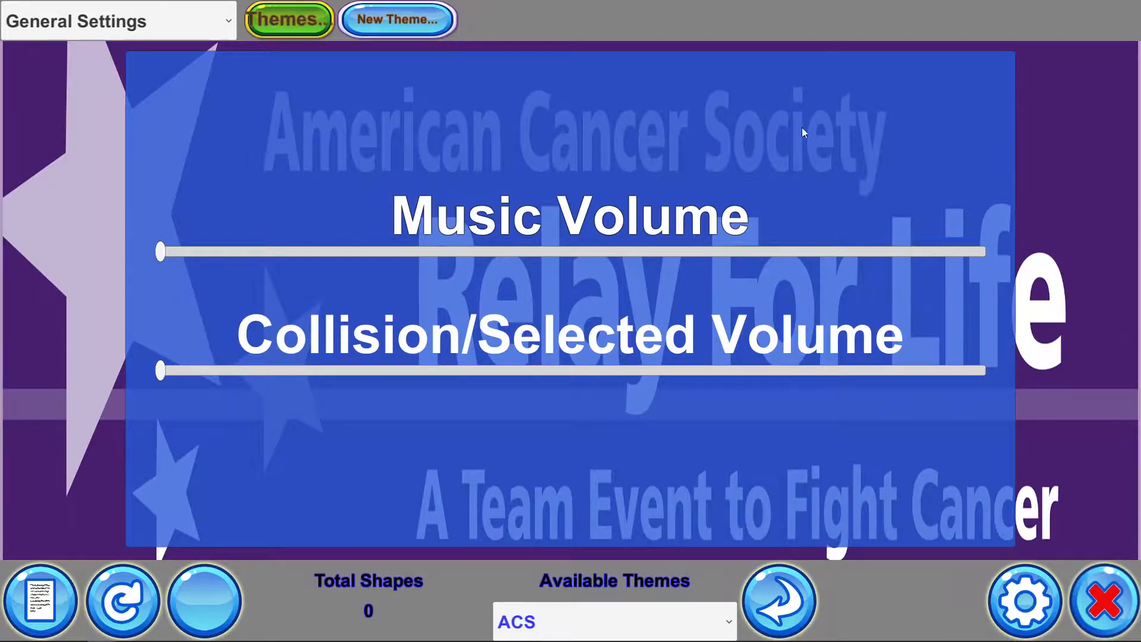
left_click_drag(1140, 132, 399, 122)
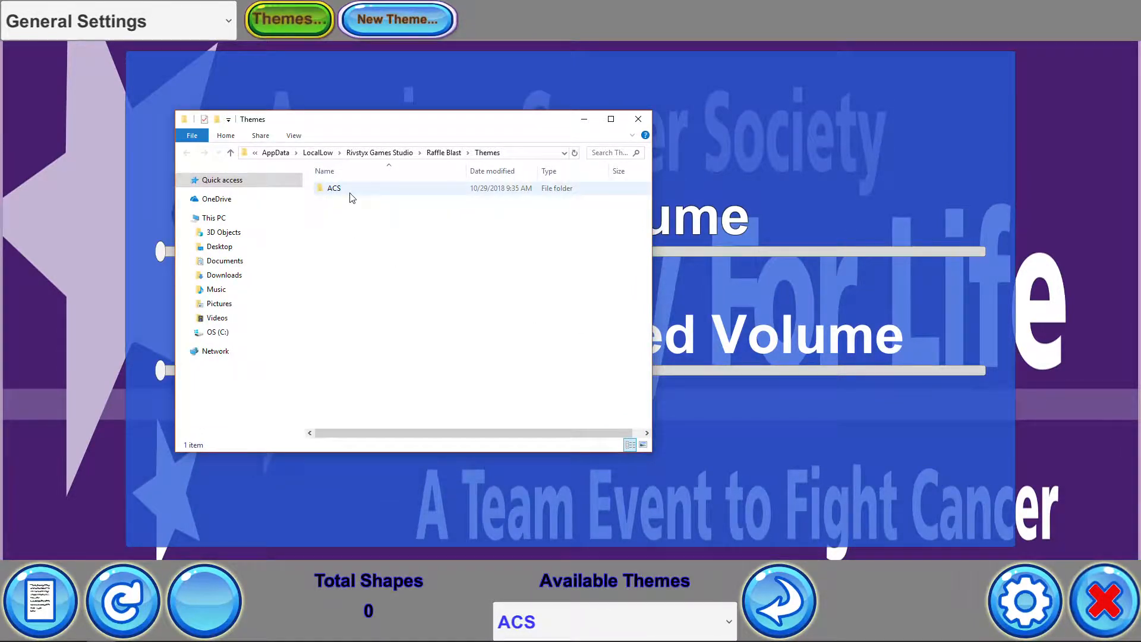
Create a new theme from the theme controls
left_click_drag(386, 131, 302, 161)
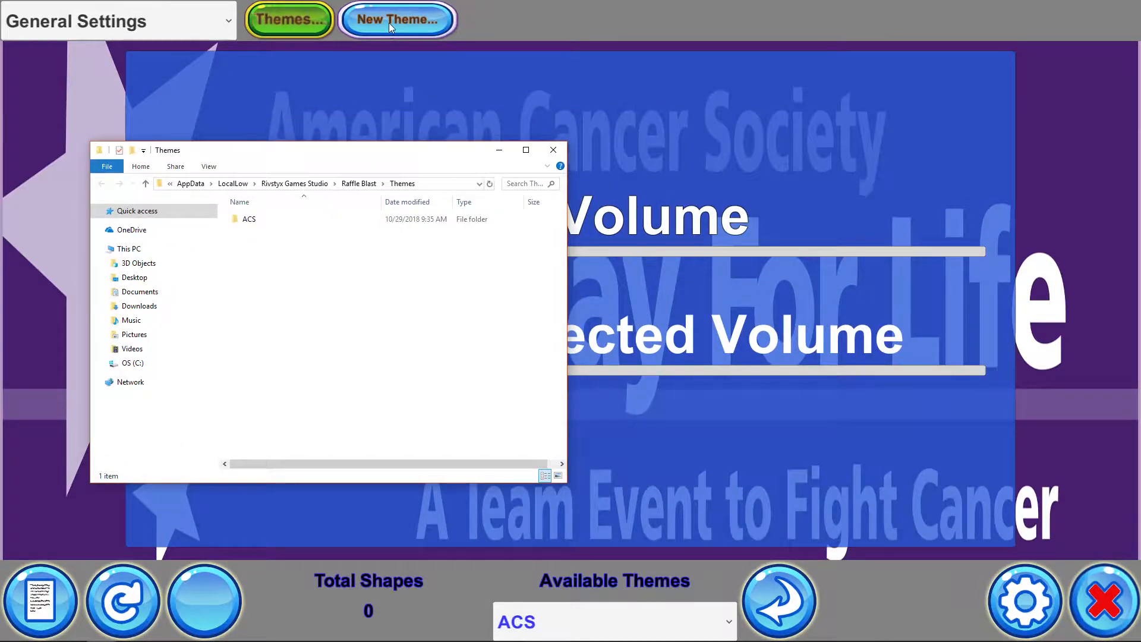
left_click(522, 3)
left_click(410, 23)
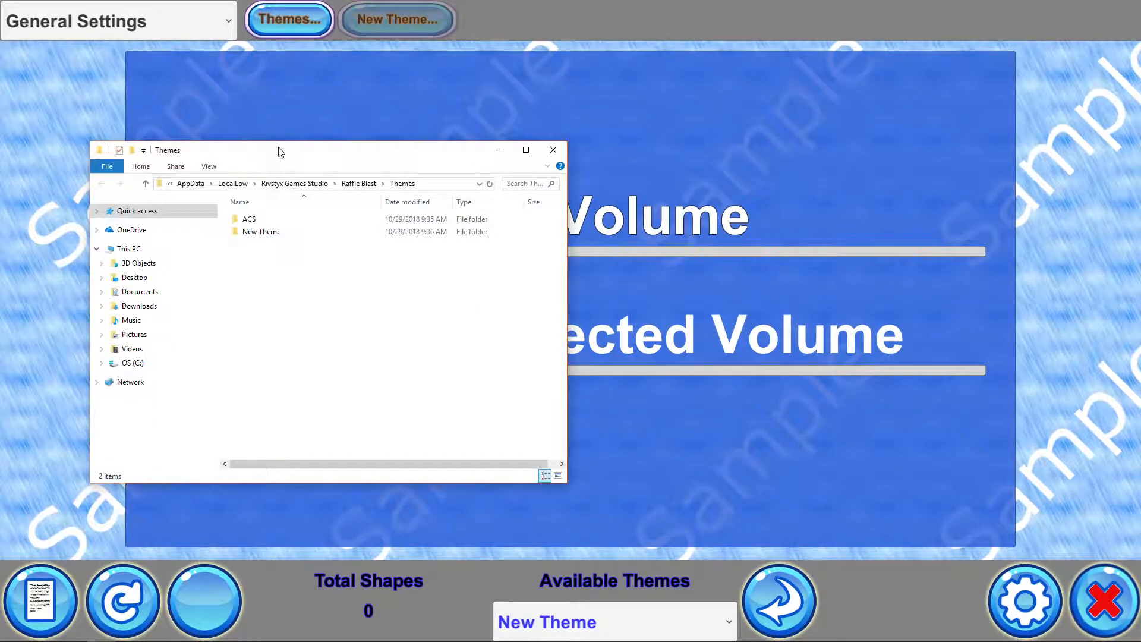
Open the New Theme folder inside the Themes folder
left_click_drag(280, 148, 463, 122)
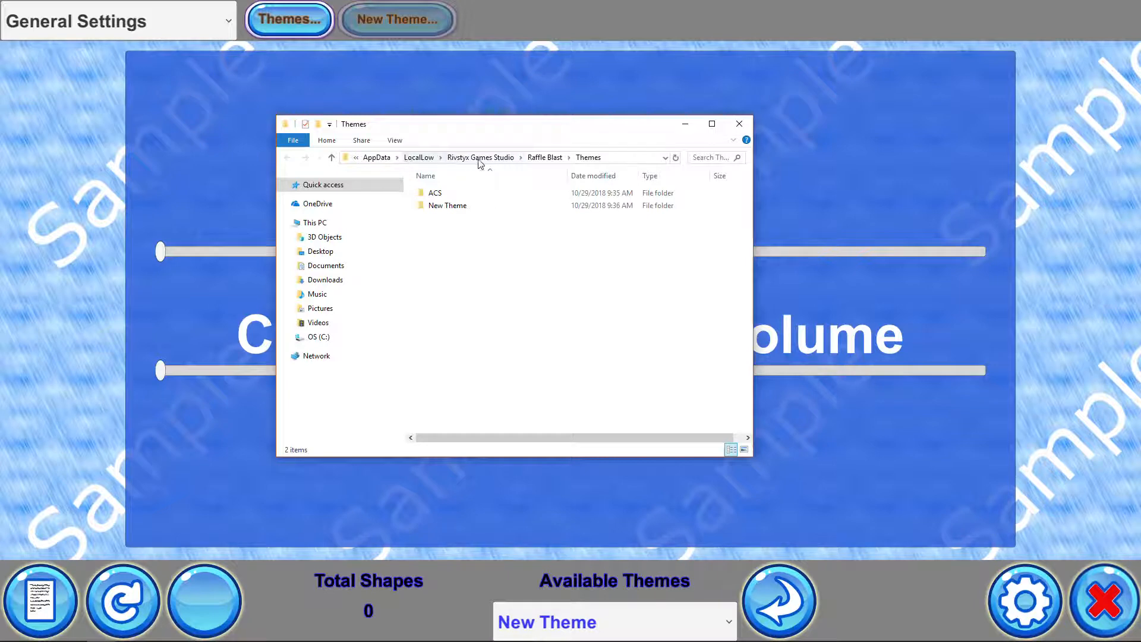
left_click(283, 223)
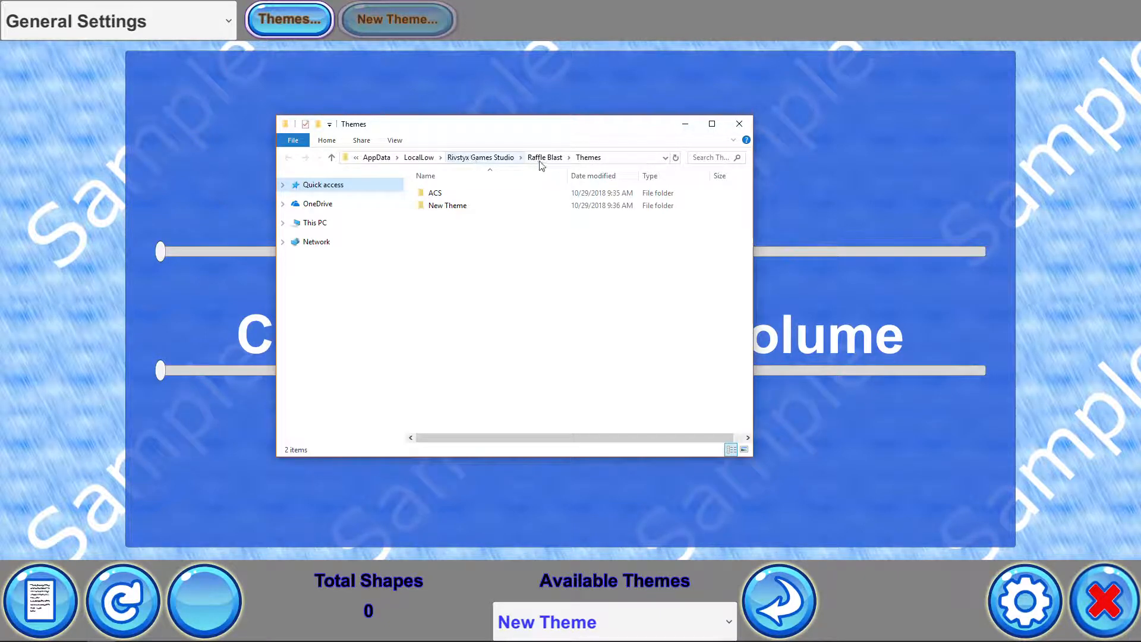
double_click(456, 207)
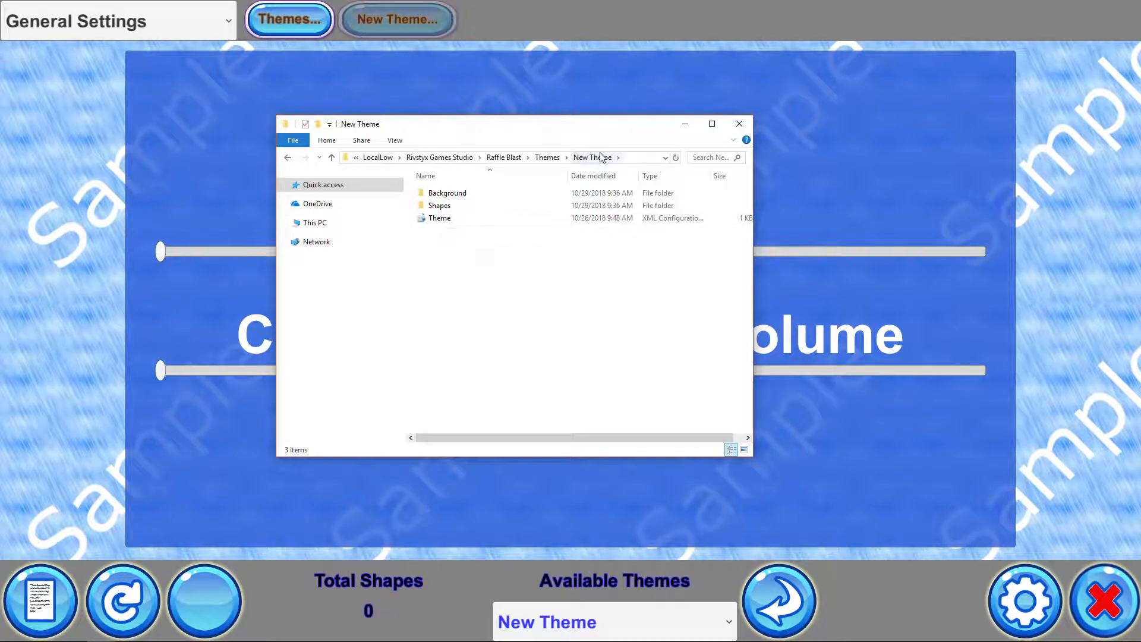
Open the New Theme's Theme file in Notepad
right_click(446, 218)
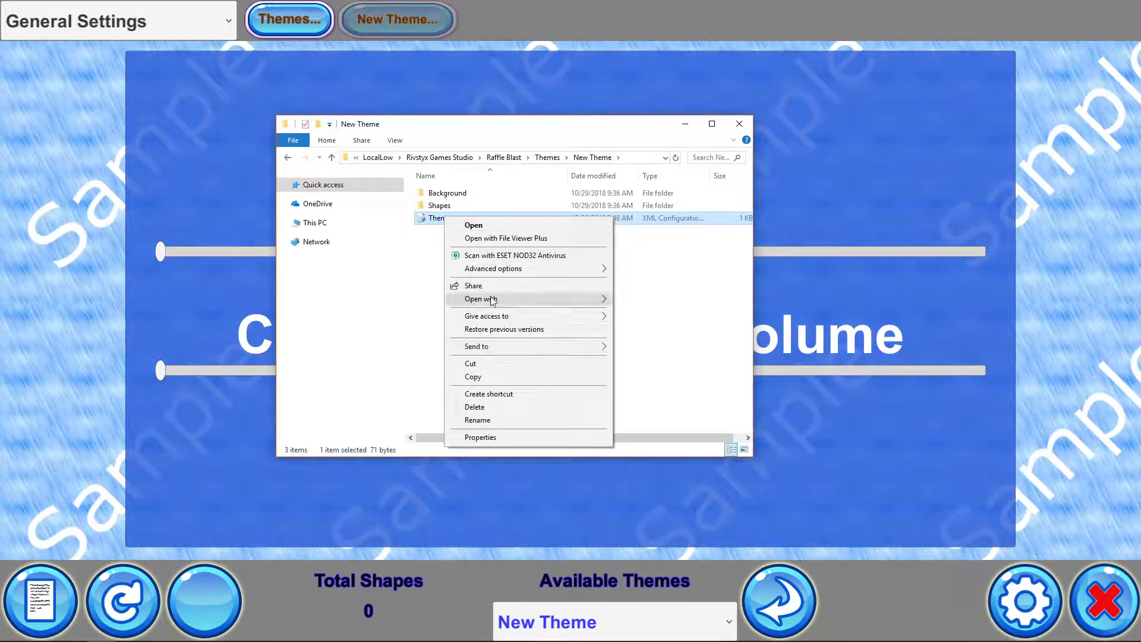
mouse_move(589, 297)
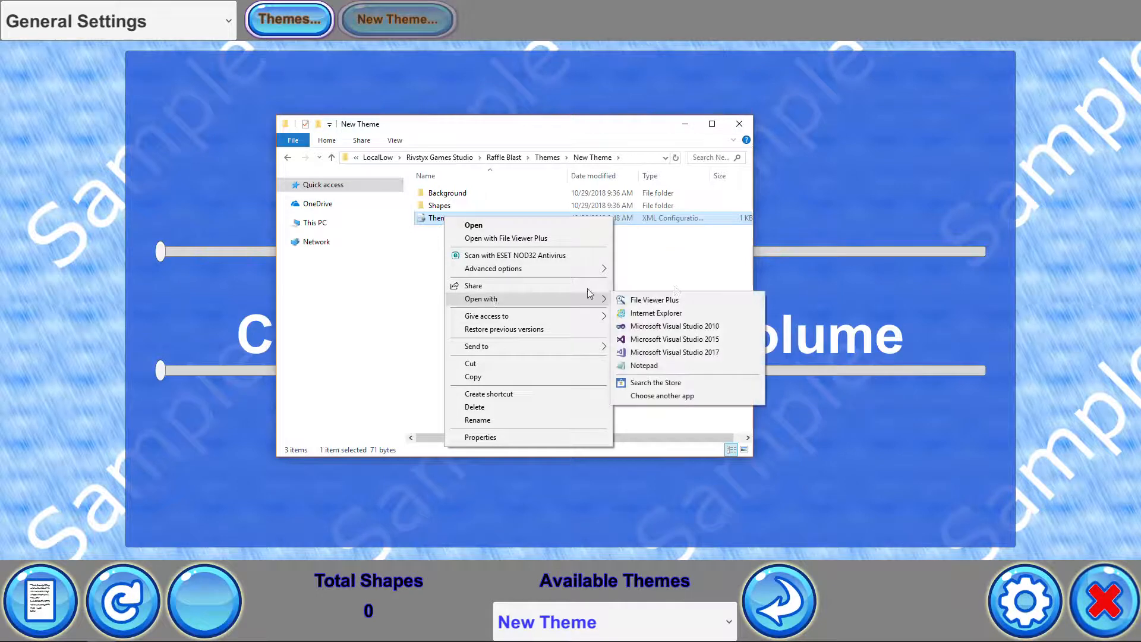
left_click(647, 368)
left_click_drag(1140, 107, 612, 240)
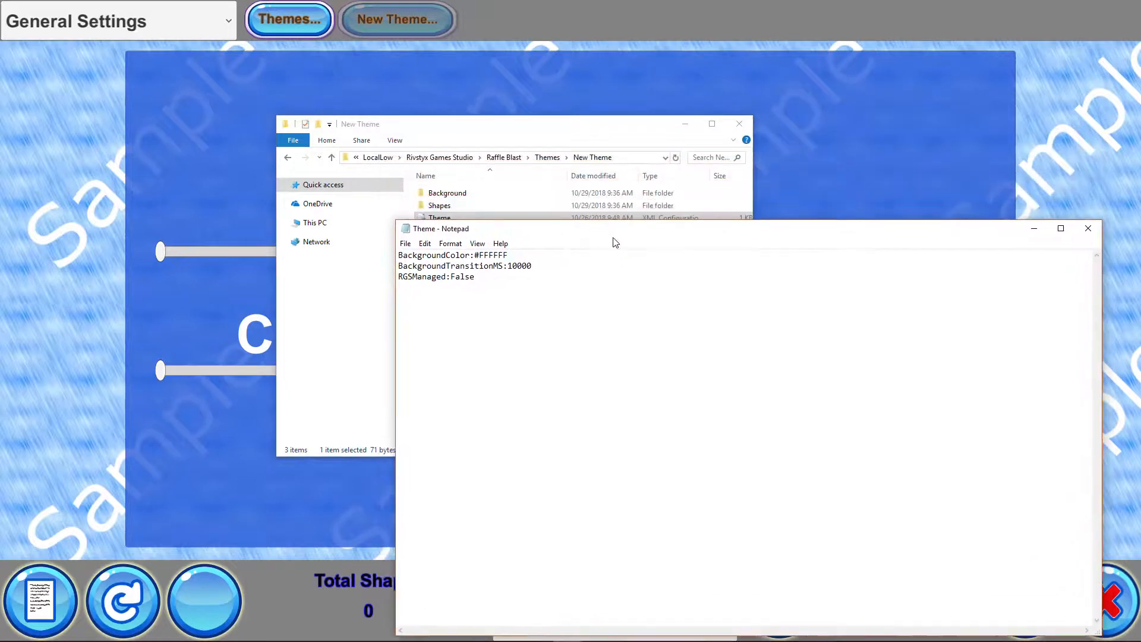
Examine the BackgroundColor, BackgroundTransitionMS and RGSManaged entries in the theme file, then close Notepad
mouse_move(483, 255)
left_mouse_down()
mouse_move(522, 253)
mouse_move(482, 248)
left_mouse_up()
left_click(520, 291)
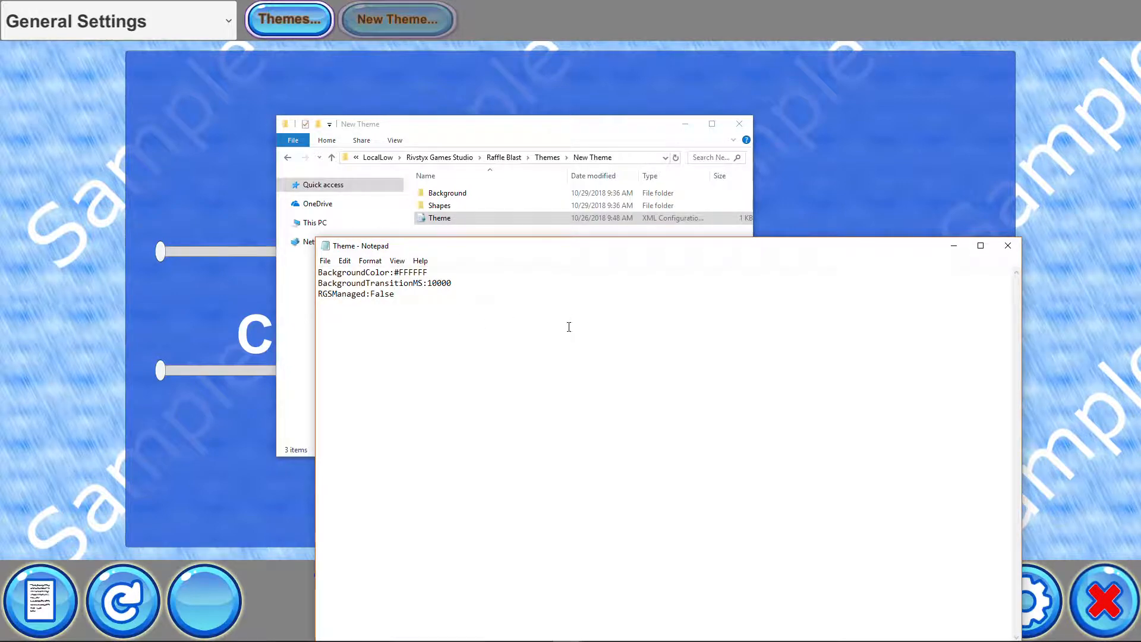
left_click_drag(429, 284, 460, 284)
left_click_drag(397, 295, 320, 299)
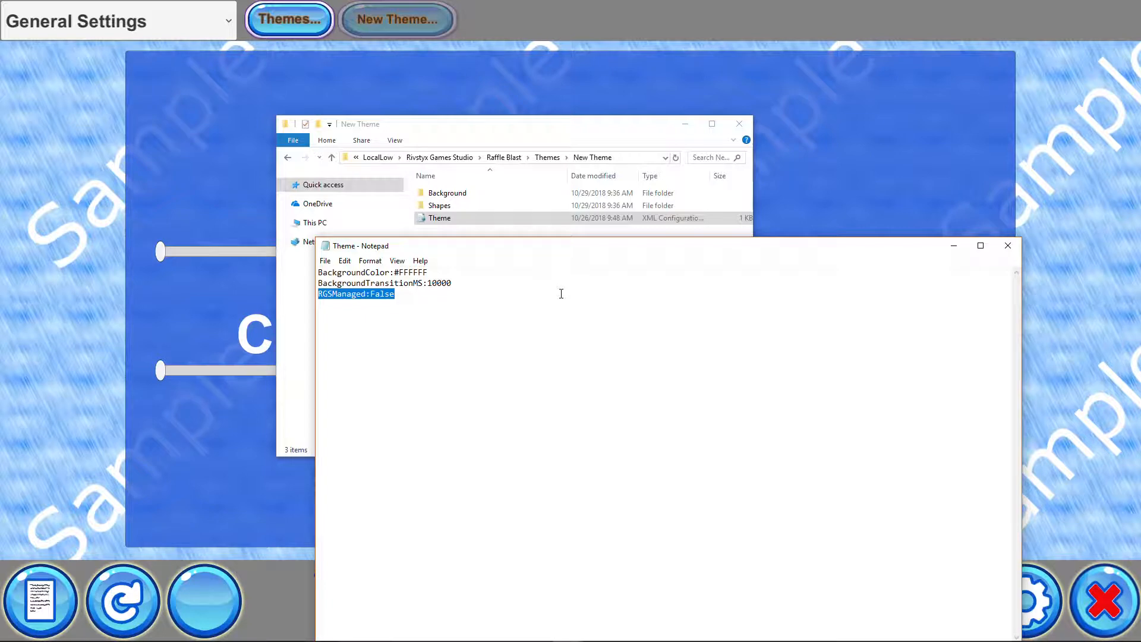
left_click(357, 272)
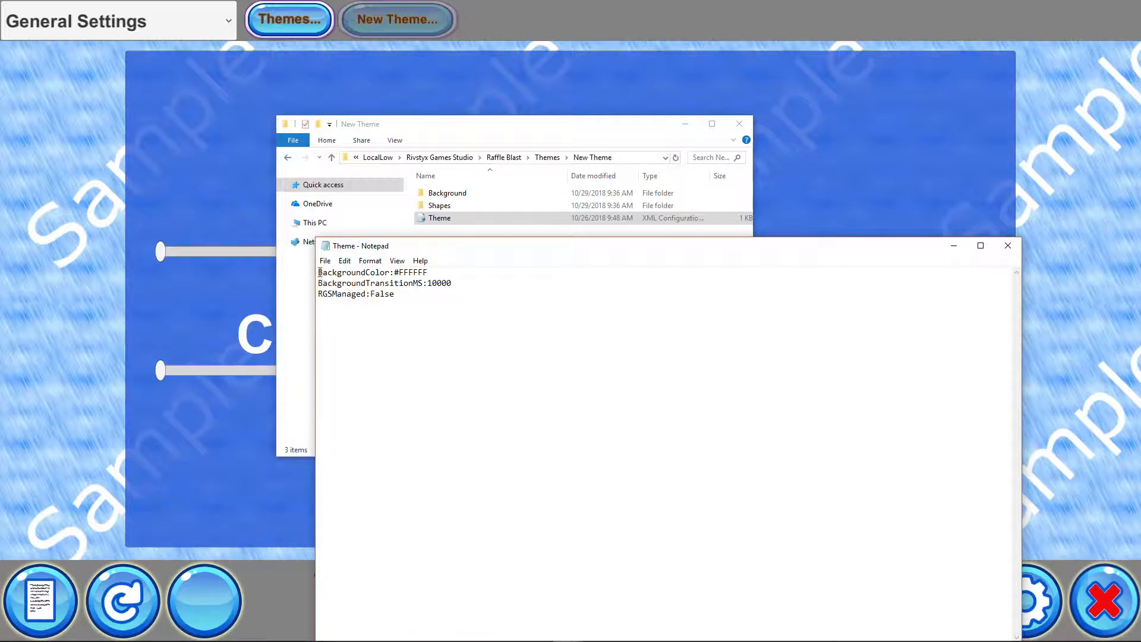
left_click_drag(319, 273, 390, 273)
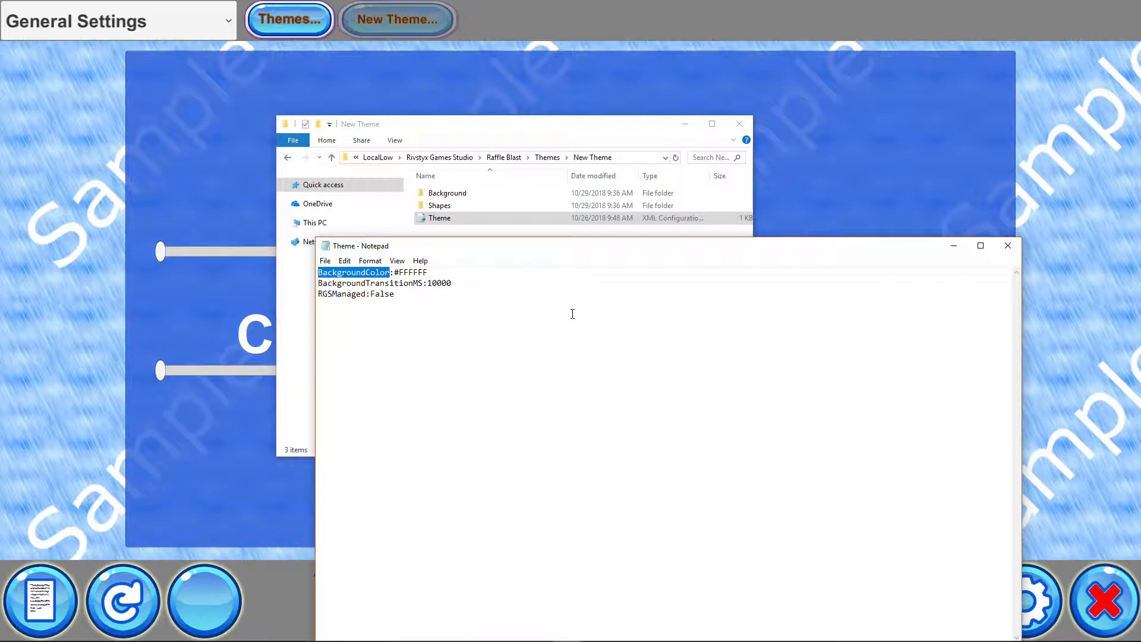
left_click(572, 314)
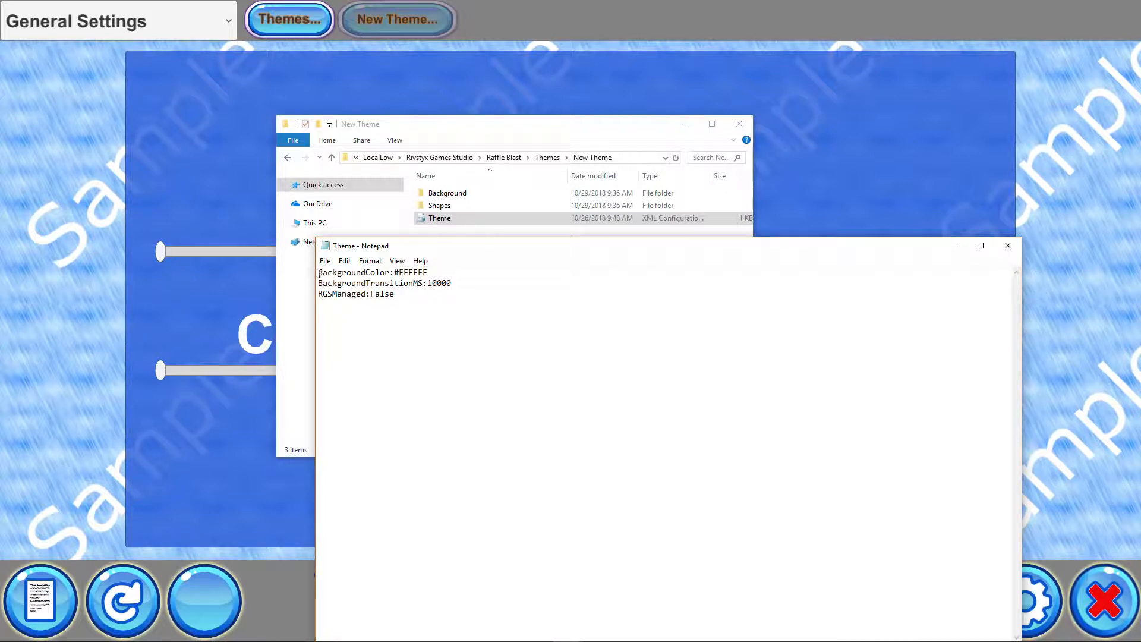
left_click_drag(319, 272, 432, 272)
left_click(430, 302)
left_click_drag(494, 247, 464, 248)
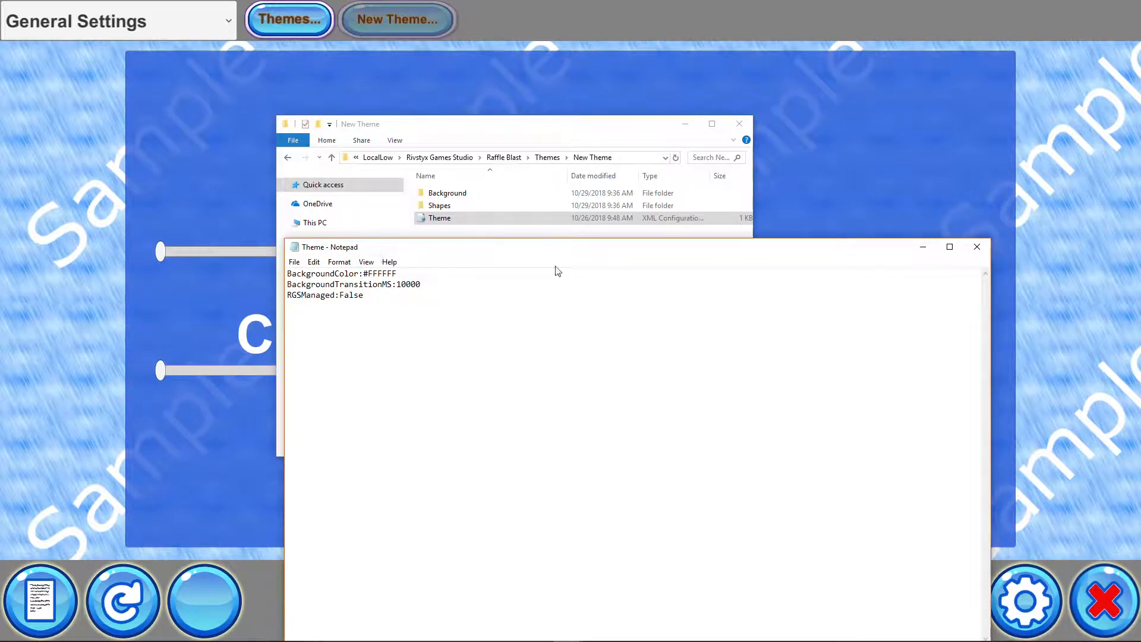
left_click(981, 250)
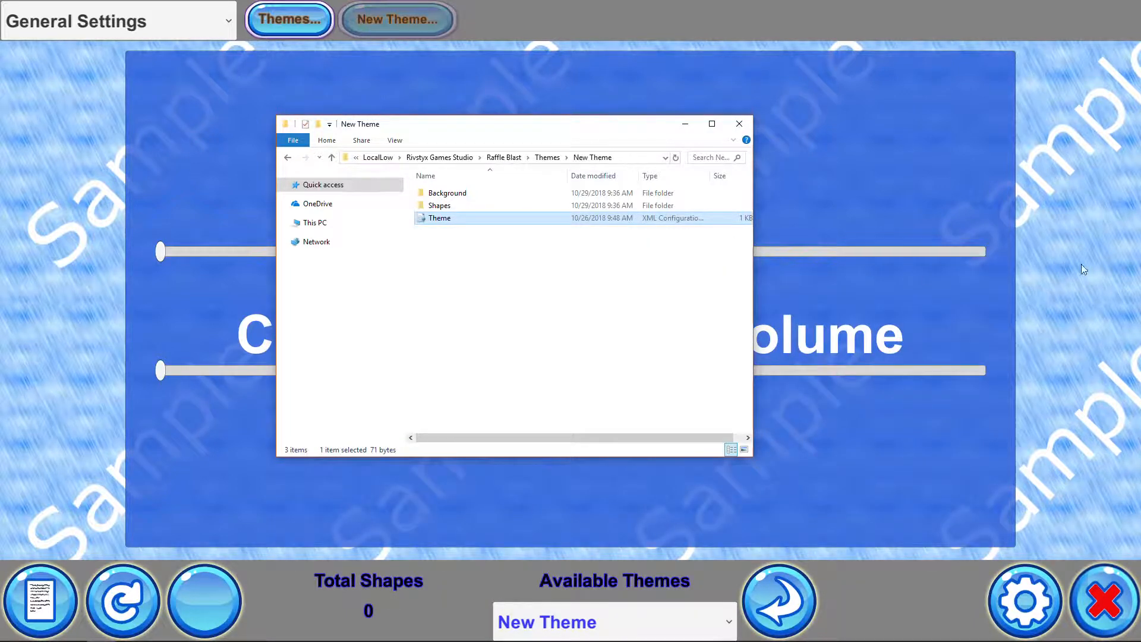
Browse the theme's Background folder and its Images and Music subfolders
double_click(455, 195)
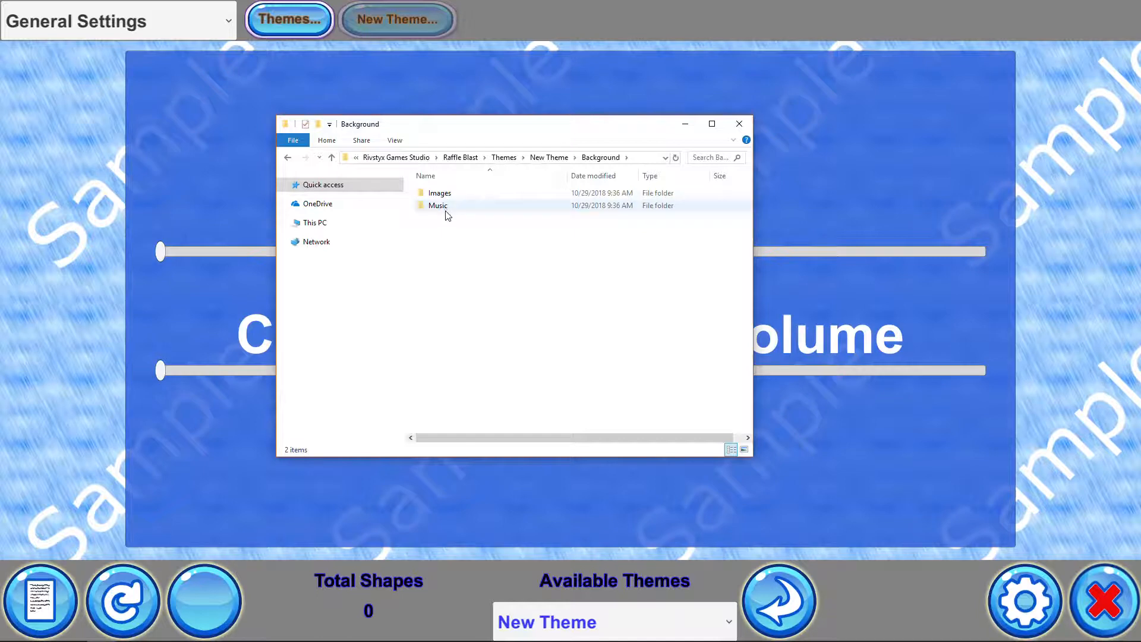
double_click(449, 194)
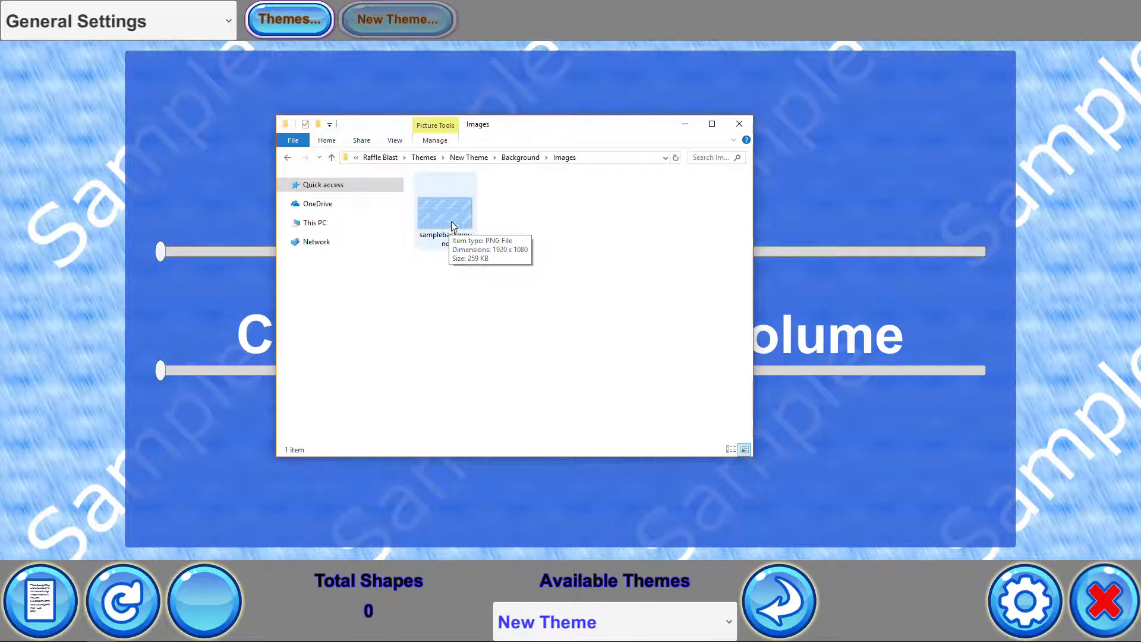
left_click(451, 222)
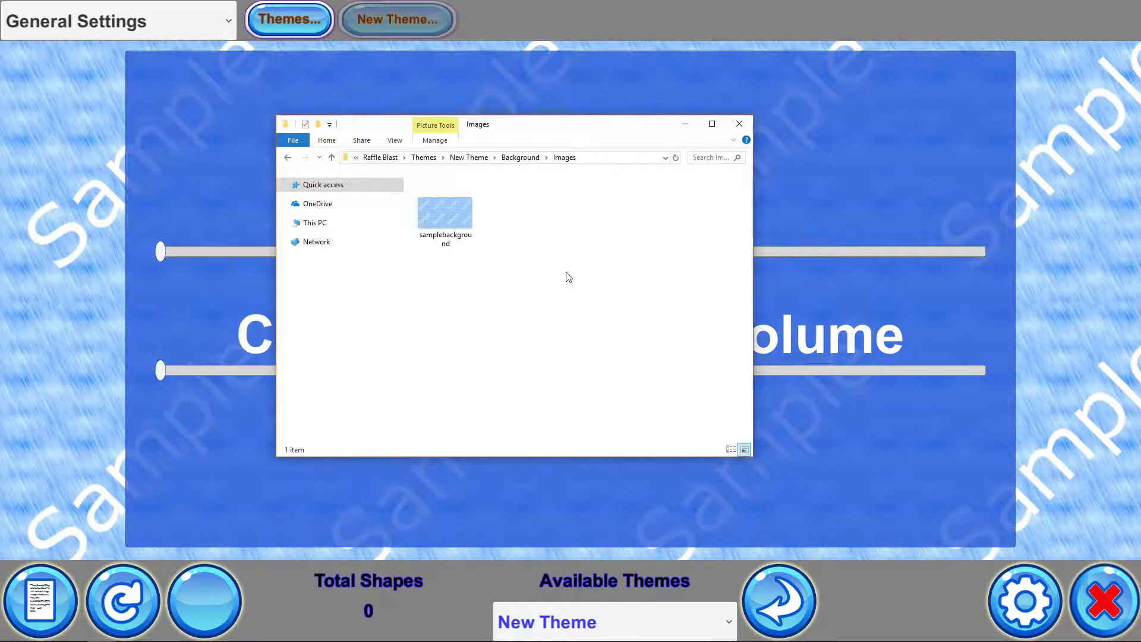
left_click(514, 158)
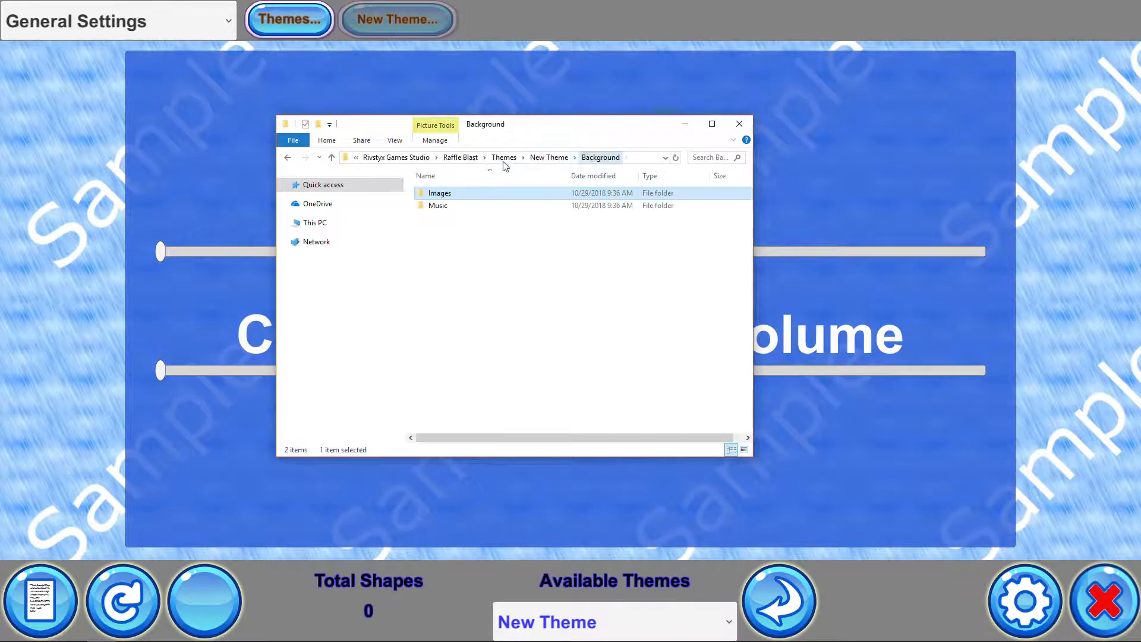
double_click(437, 207)
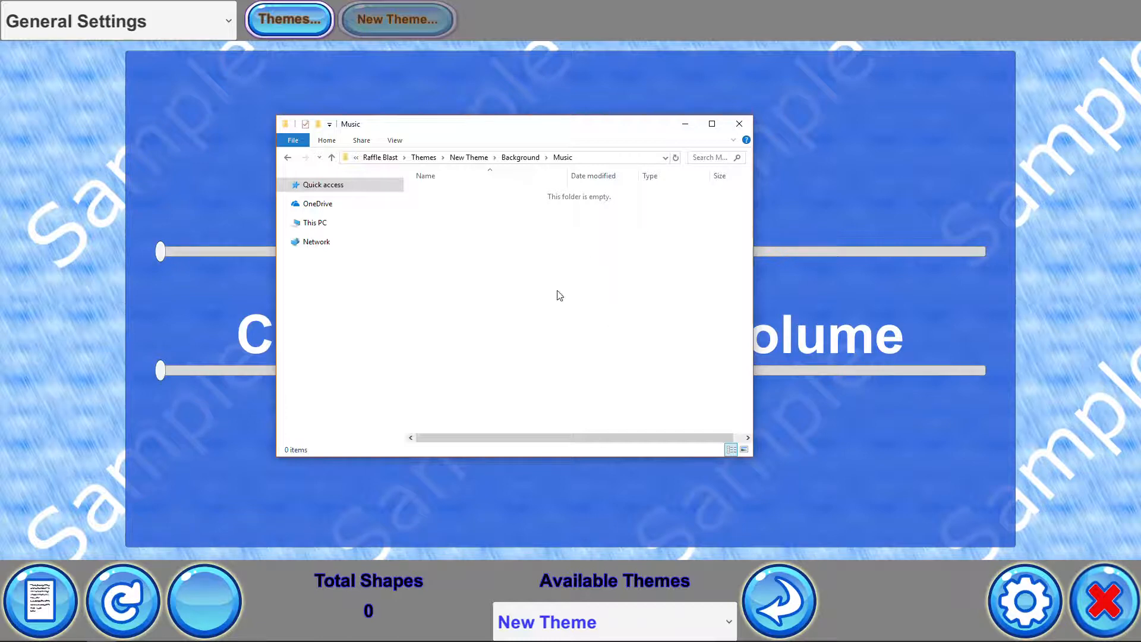
left_click(468, 157)
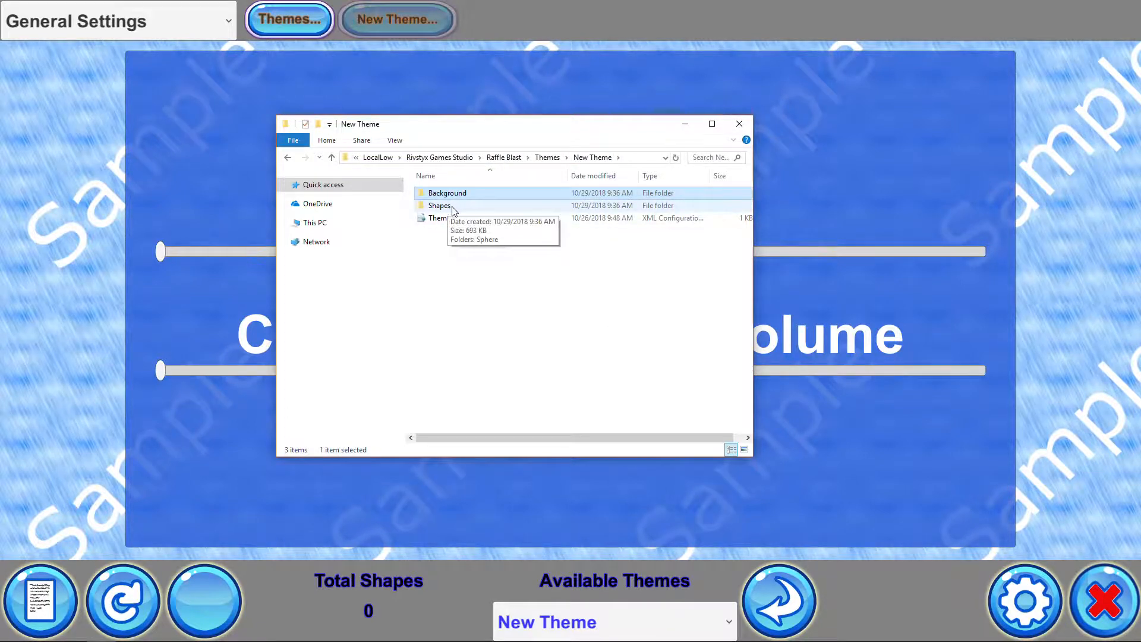
Open the Shapes folder, duplicate the Sphere folder and rename the copy Cube
double_click(453, 207)
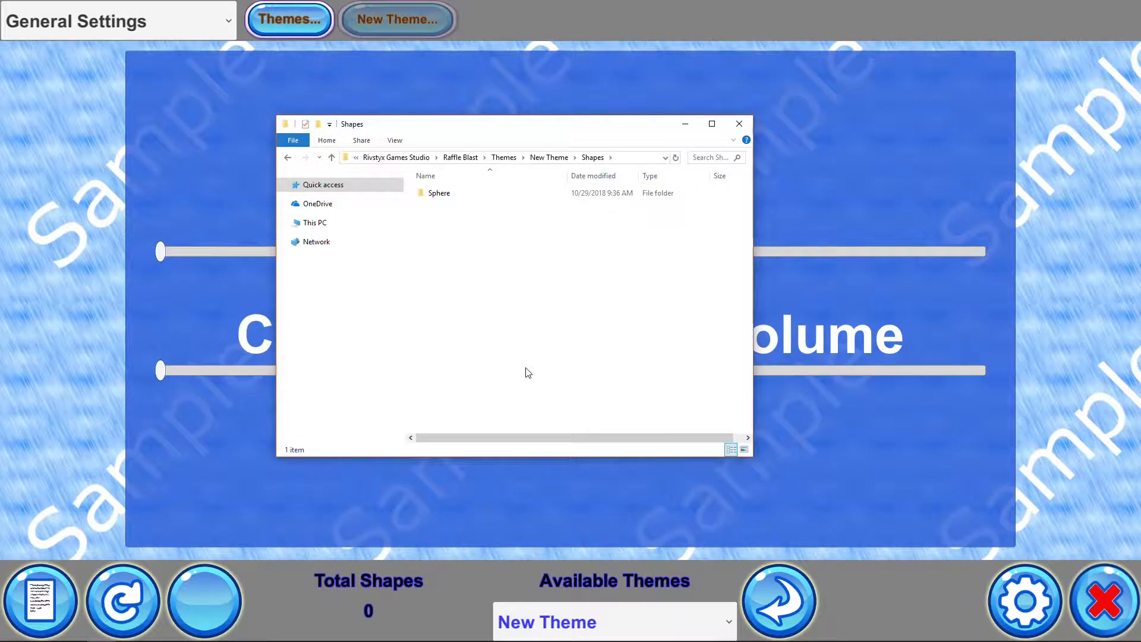
left_click(440, 192)
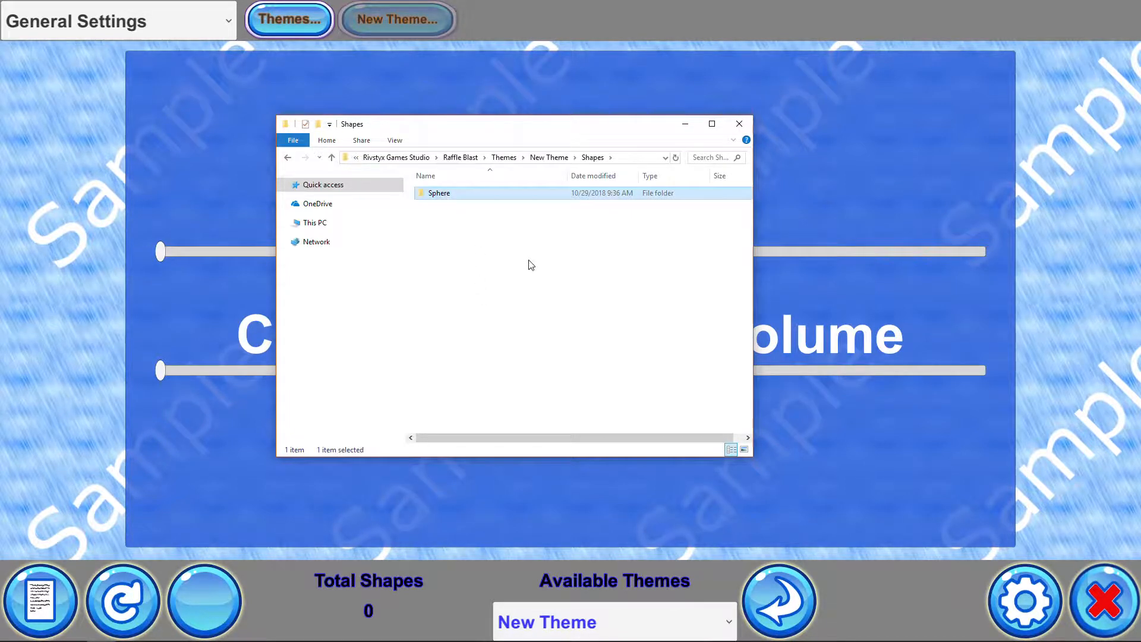
left_click(510, 267)
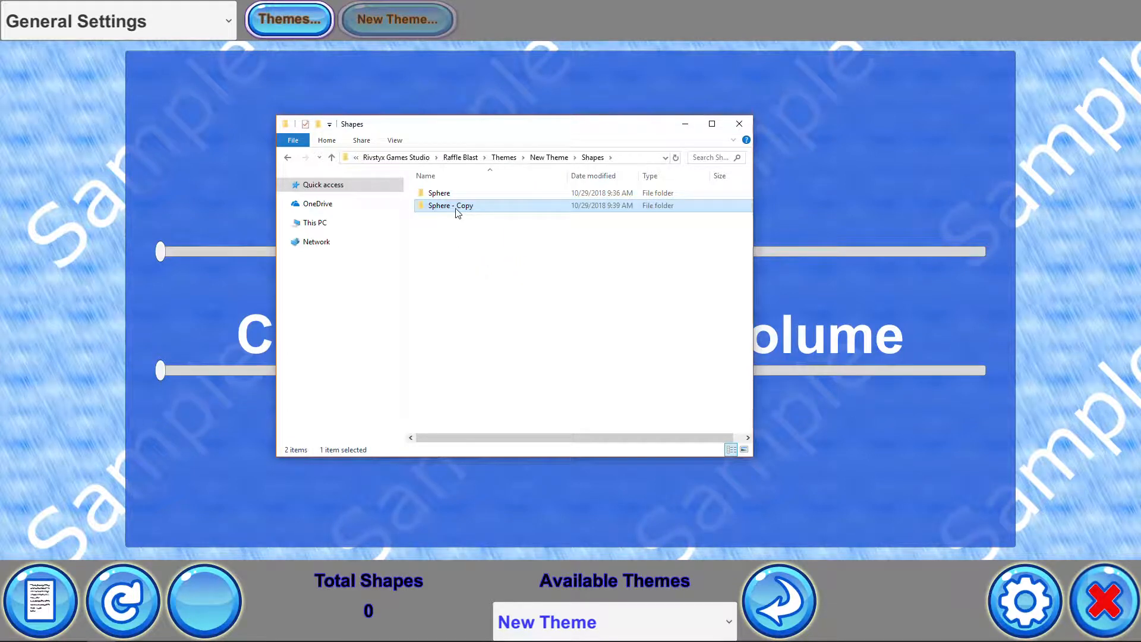
key("F2")
type("Cu")
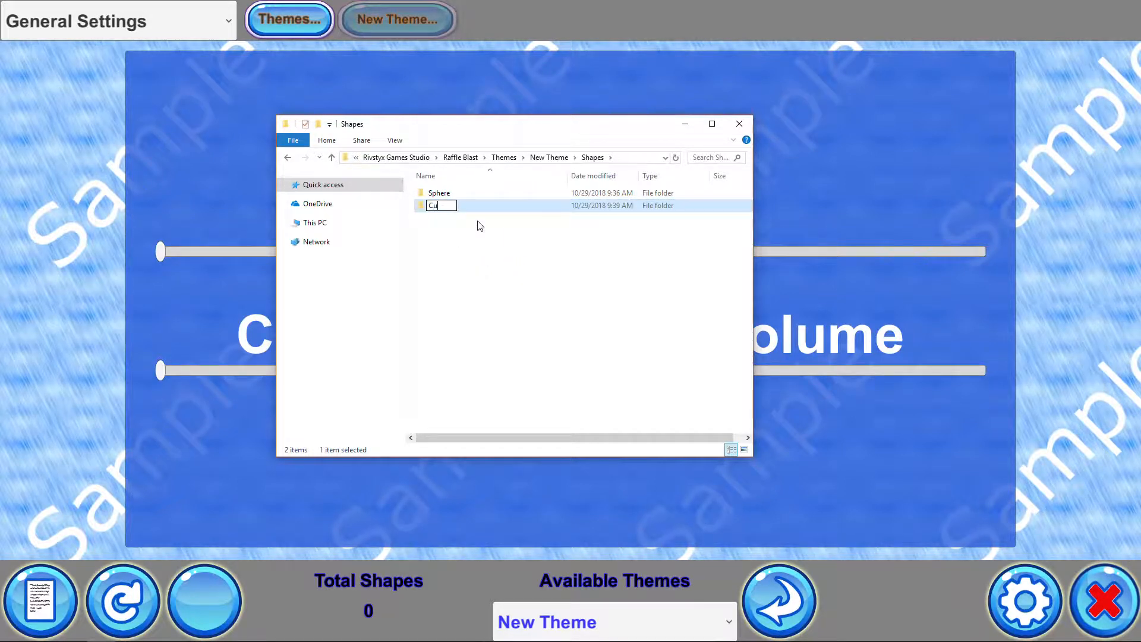
type("be")
left_click(549, 334)
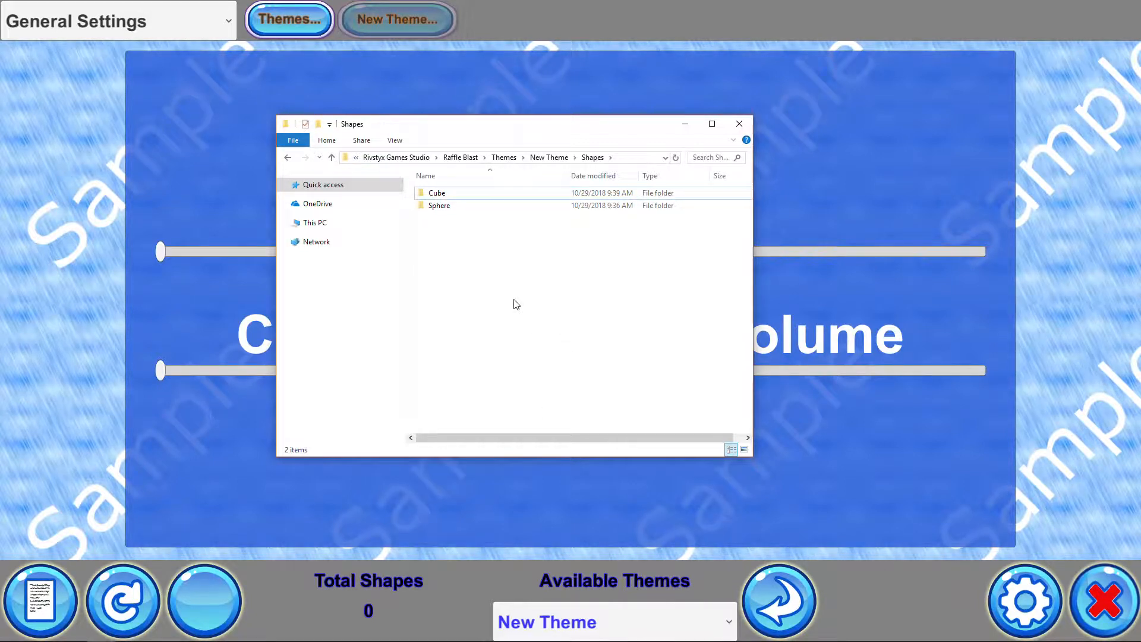
Delete the Cube folder
left_click(447, 195)
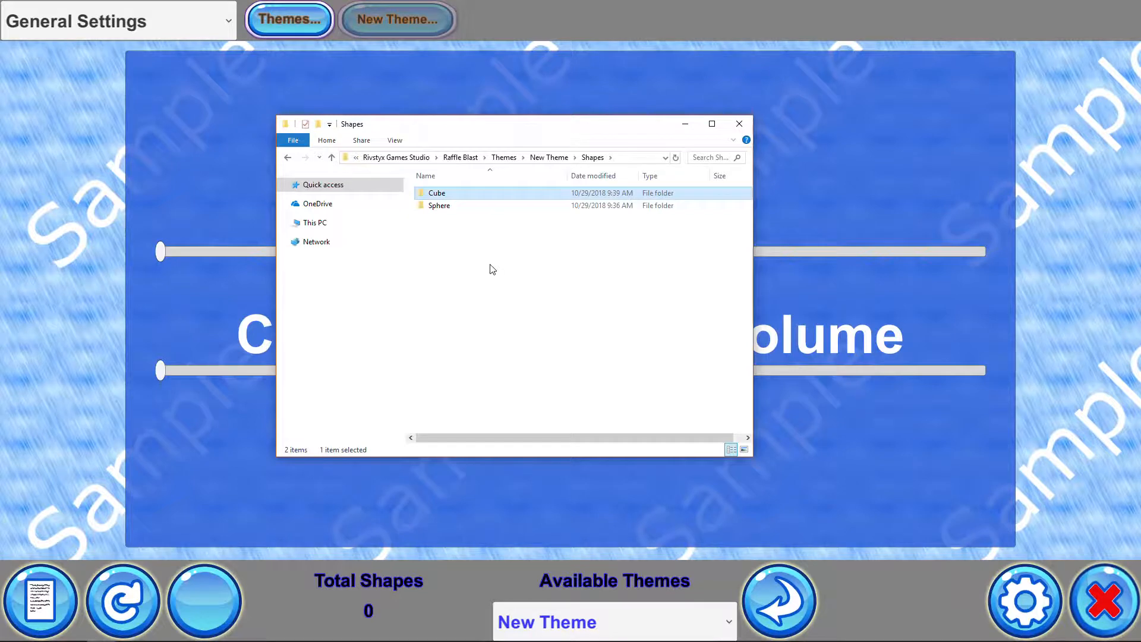
key("Delete")
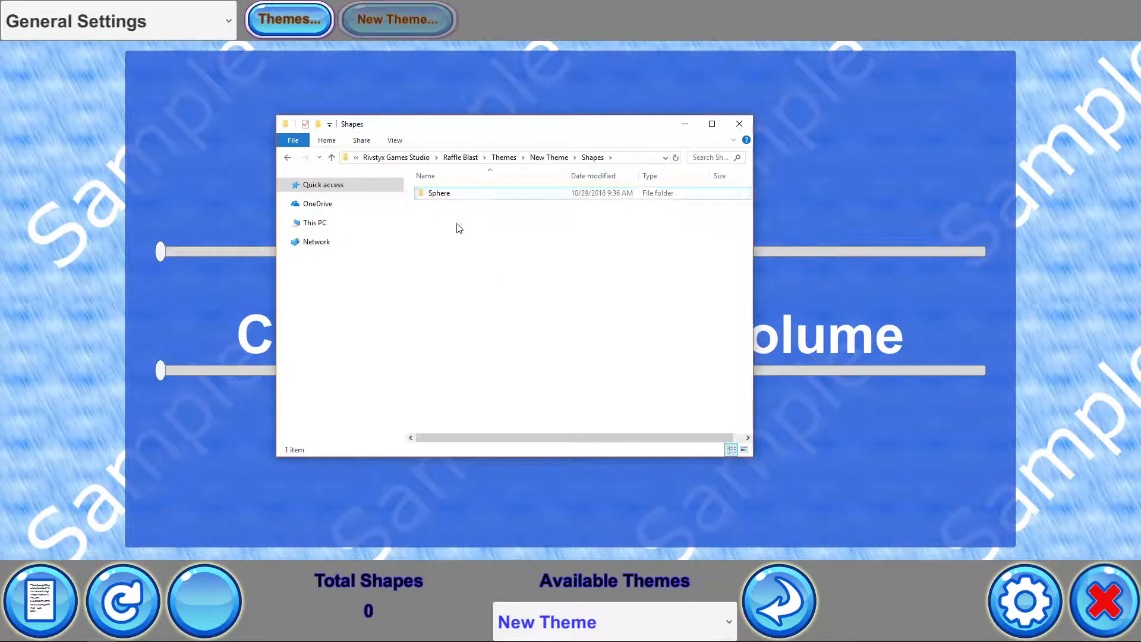
Browse the Sphere shape folder's Images and Sounds subfolders, including Collision and Selected
double_click(440, 193)
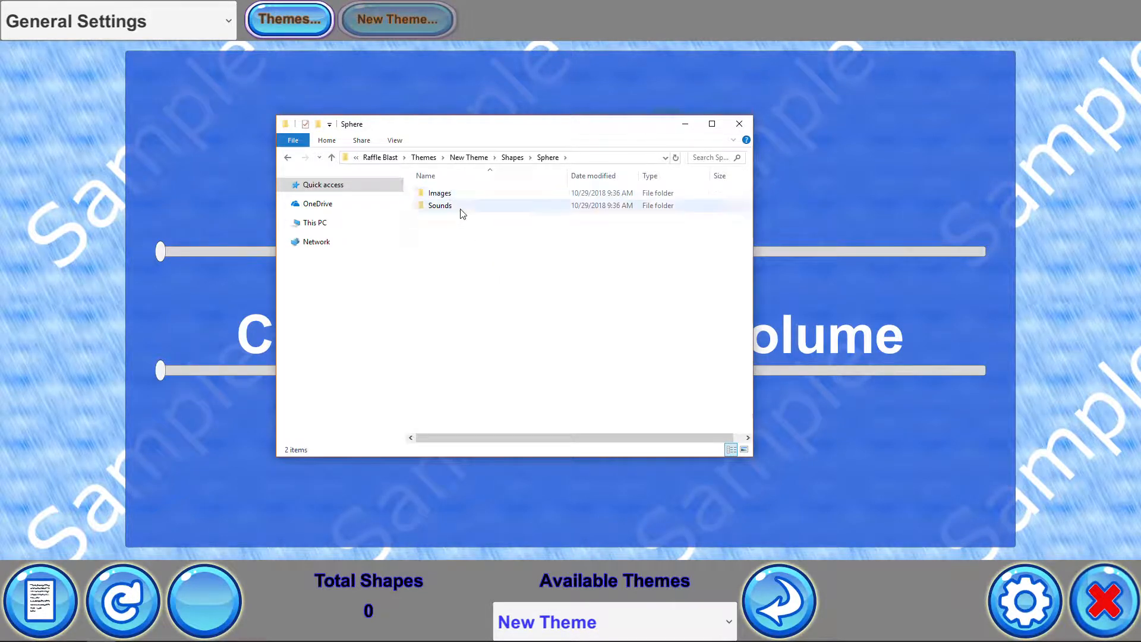
double_click(447, 195)
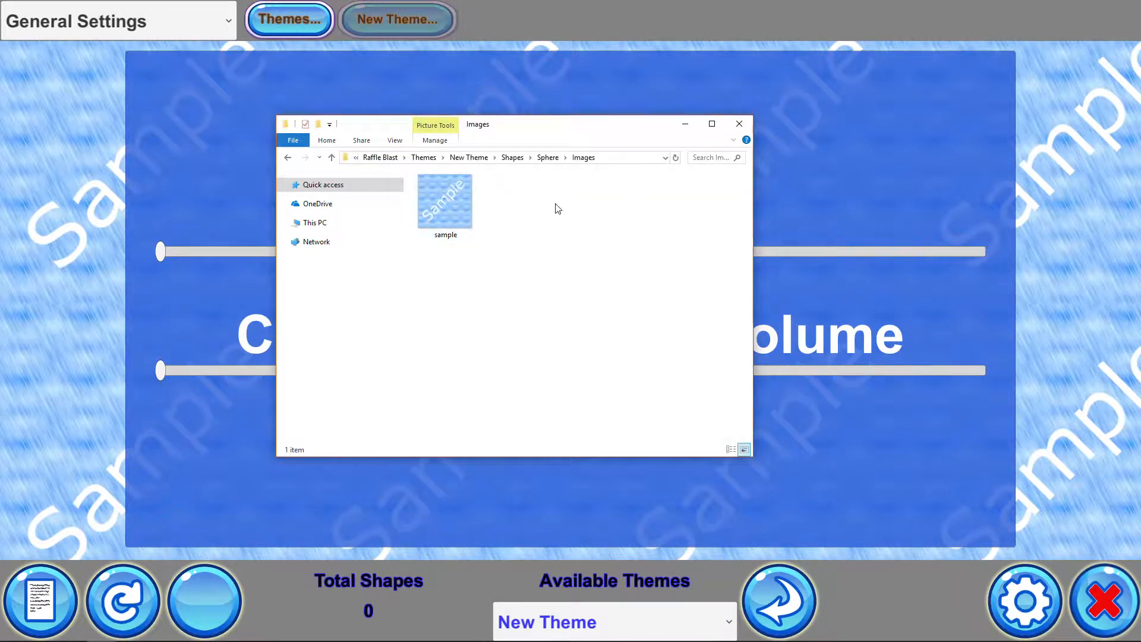
mouse_move(431, 208)
left_click(547, 157)
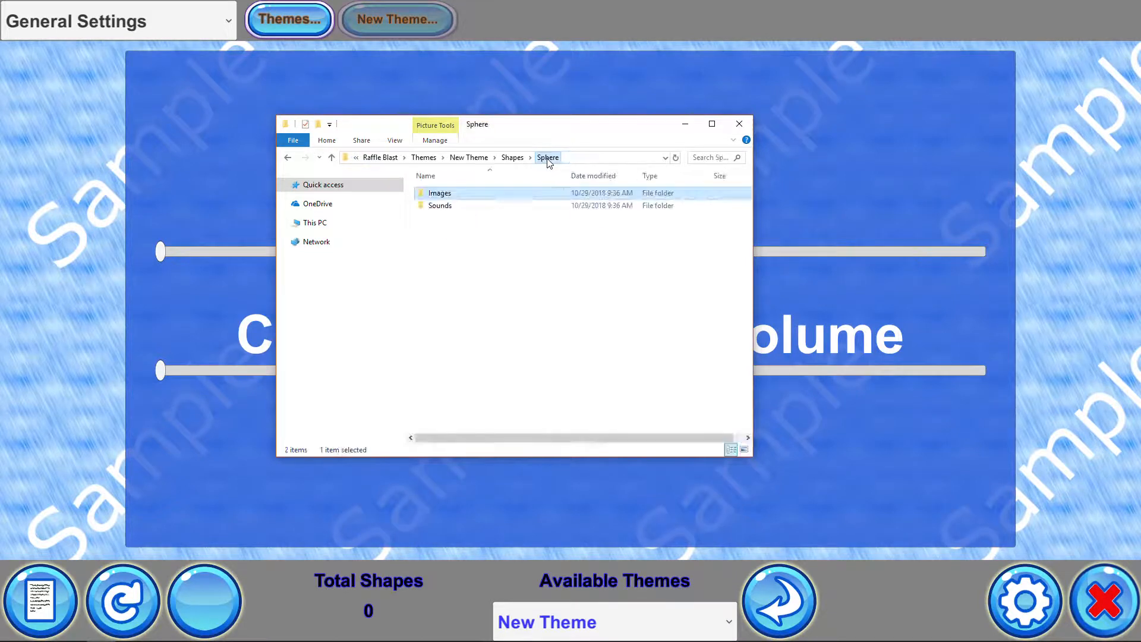
double_click(447, 207)
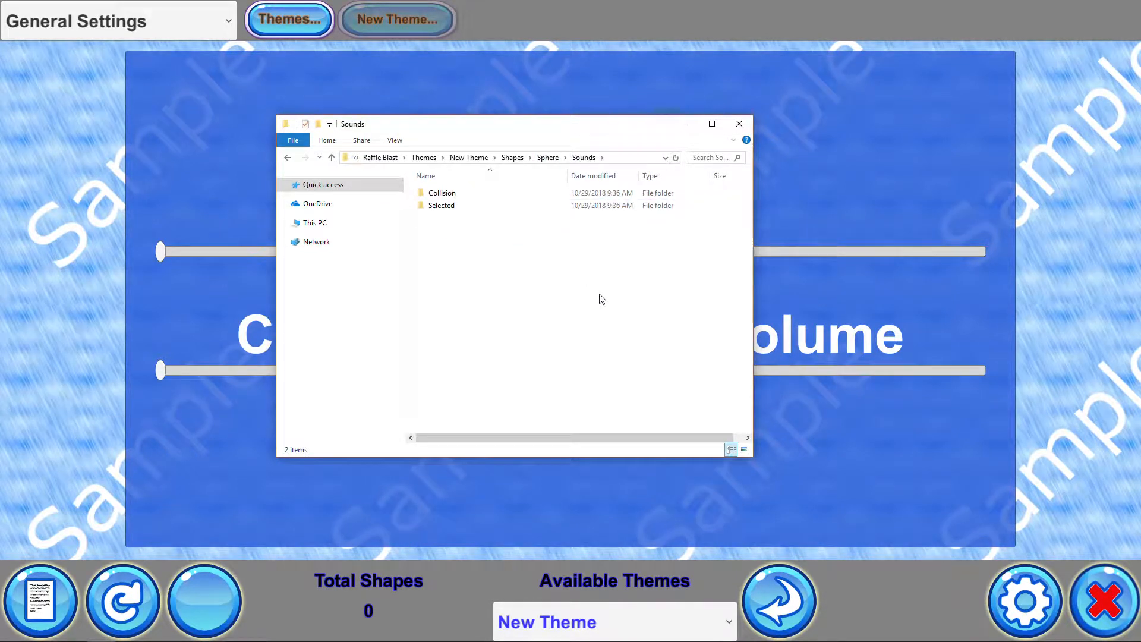
double_click(443, 193)
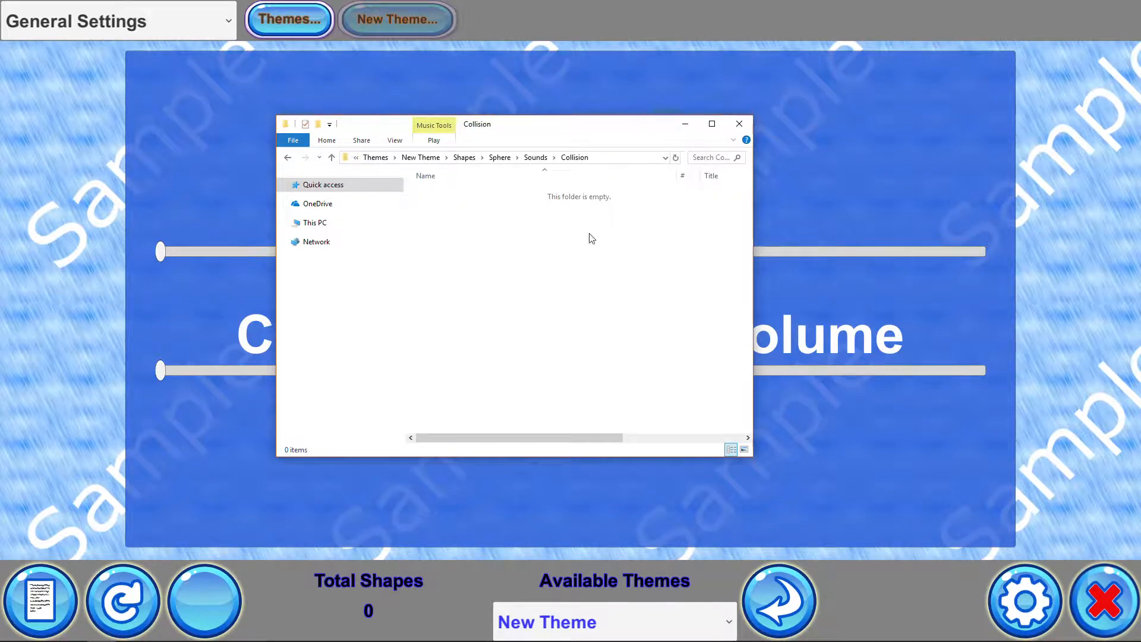
left_click(535, 157)
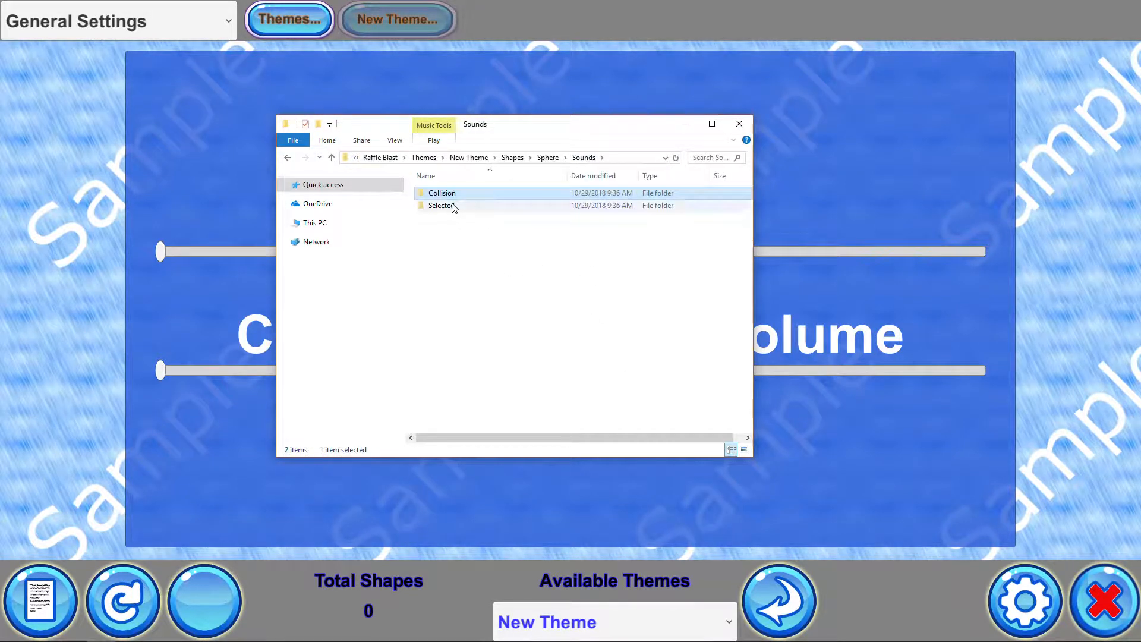
left_click(453, 206)
double_click(453, 207)
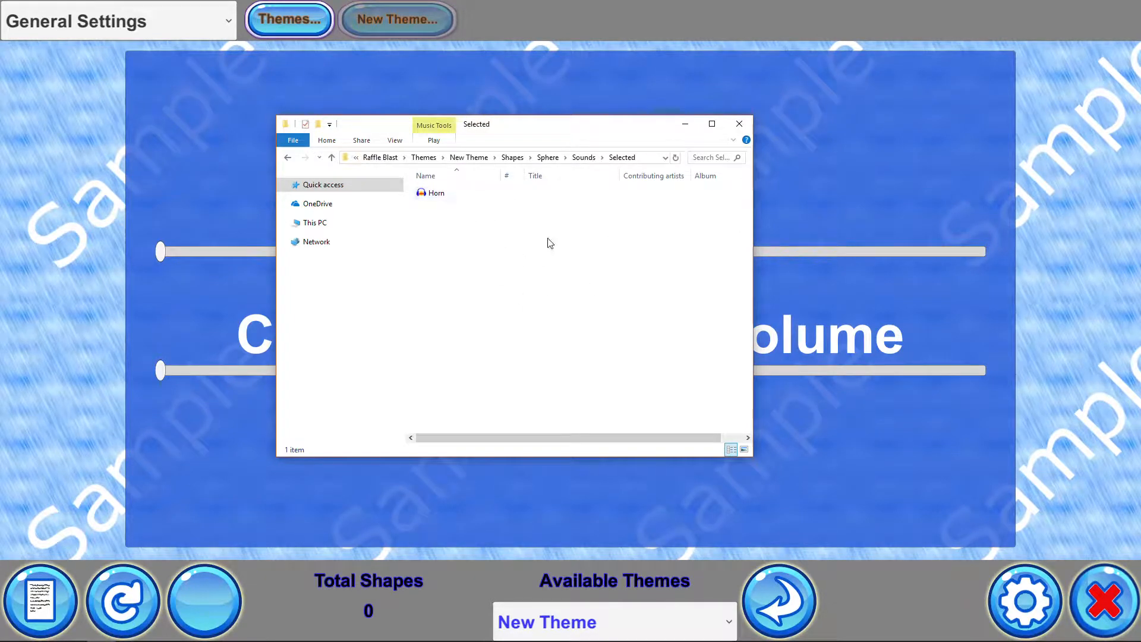
Rename the New Theme folder inside the Themes folder to Casino
left_click(583, 158)
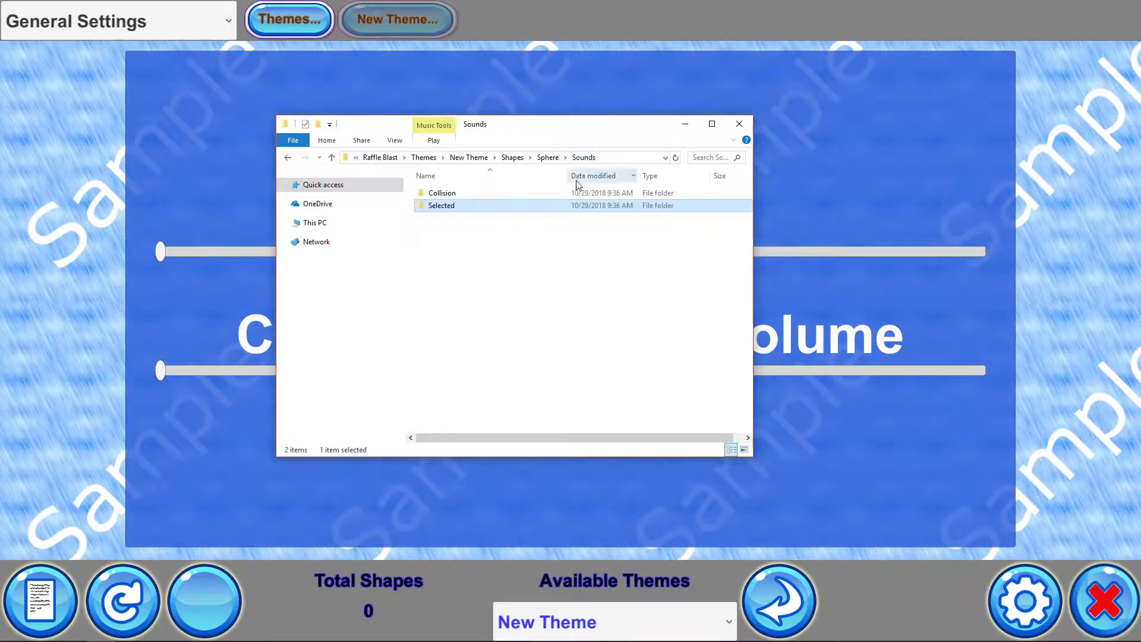
double_click(459, 195)
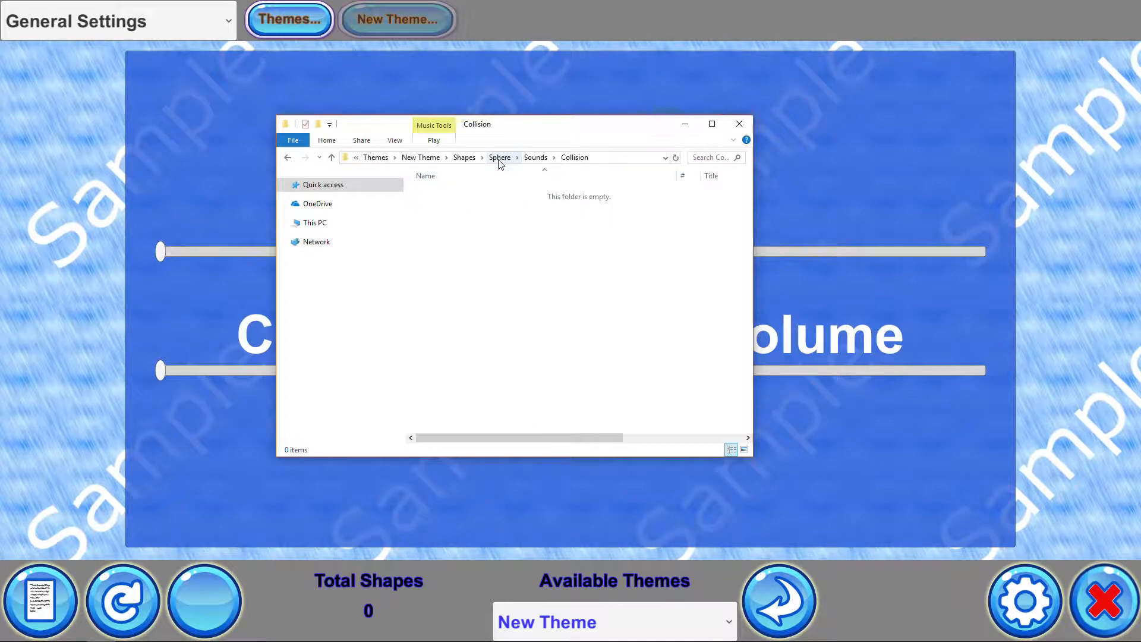
left_click(420, 158)
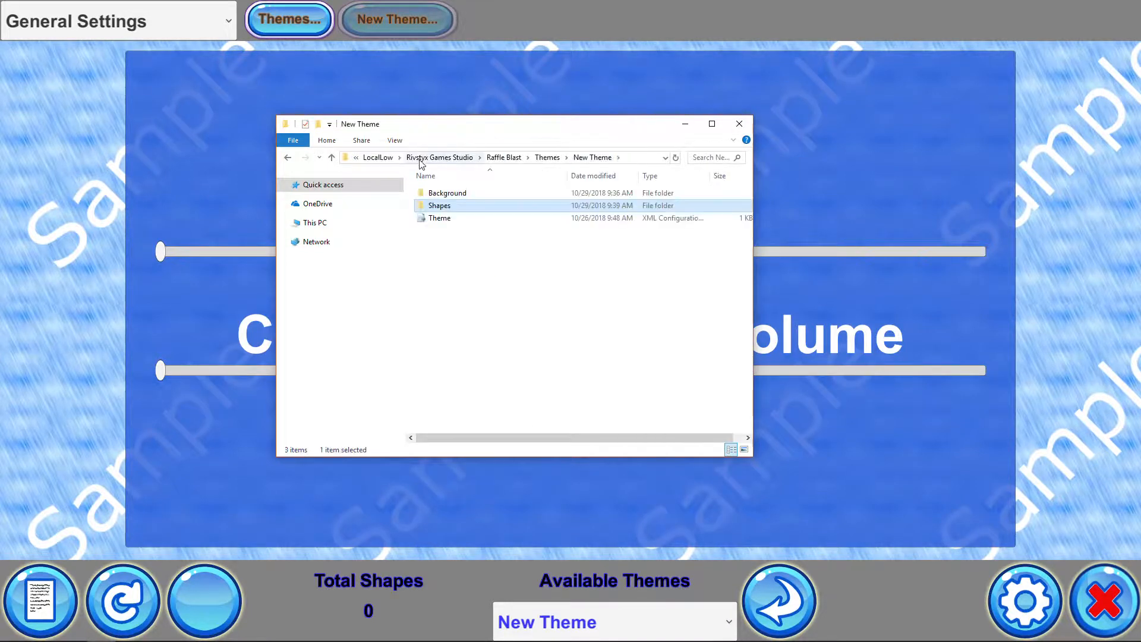
left_click(543, 159)
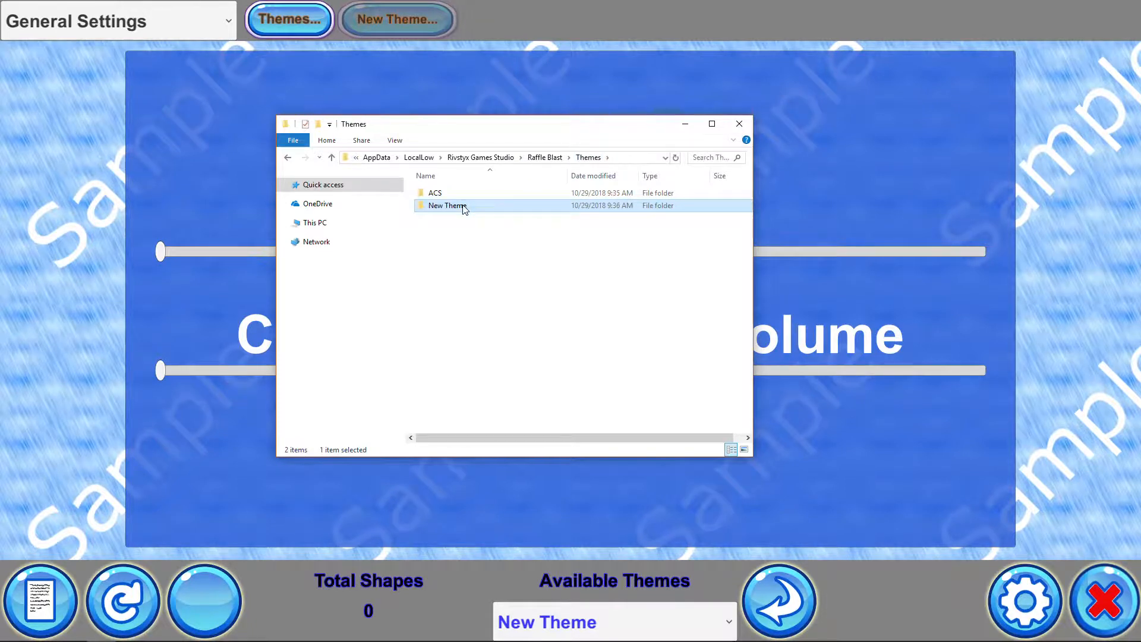
left_click(464, 208)
type("Casino")
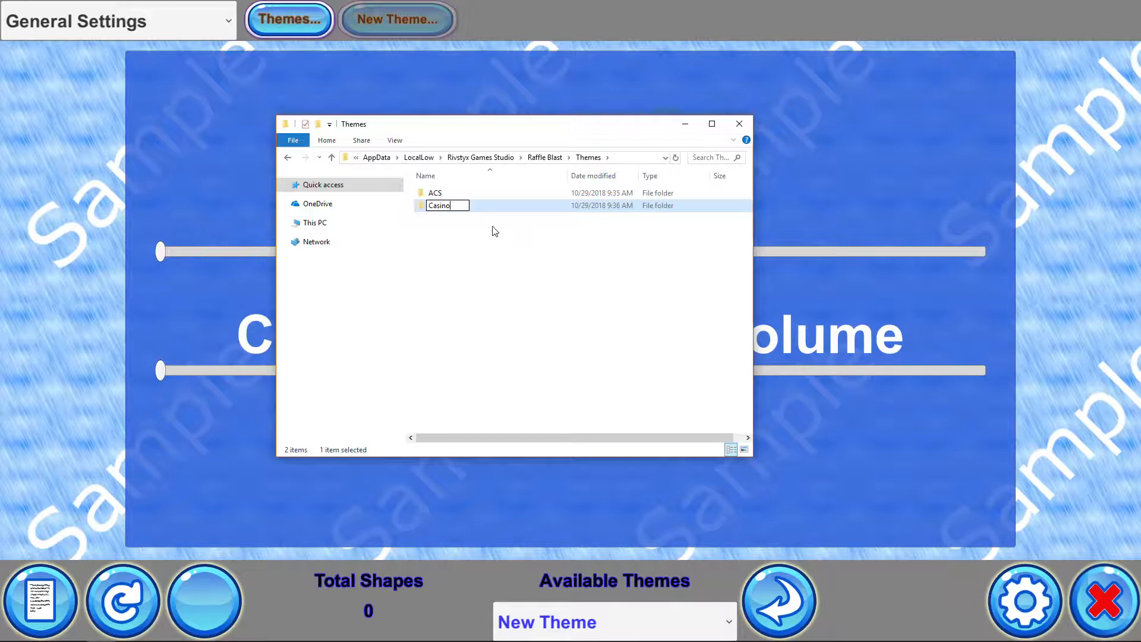
left_click(502, 234)
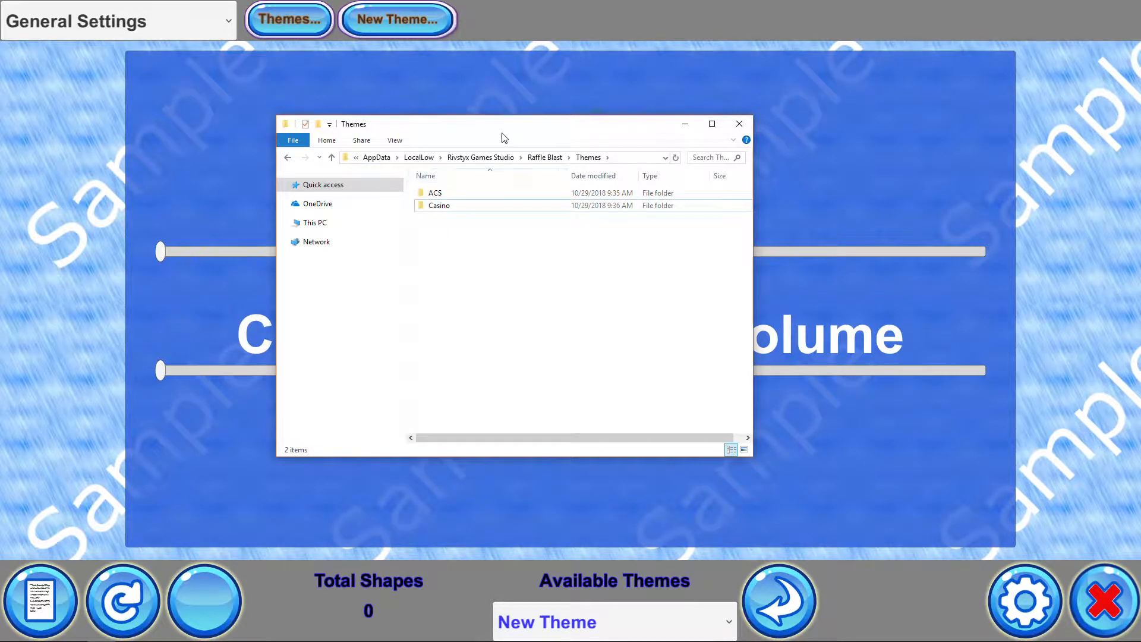
Move the Explorer window aside and choose Casino from the available themes
left_click_drag(502, 129, 1140, 226)
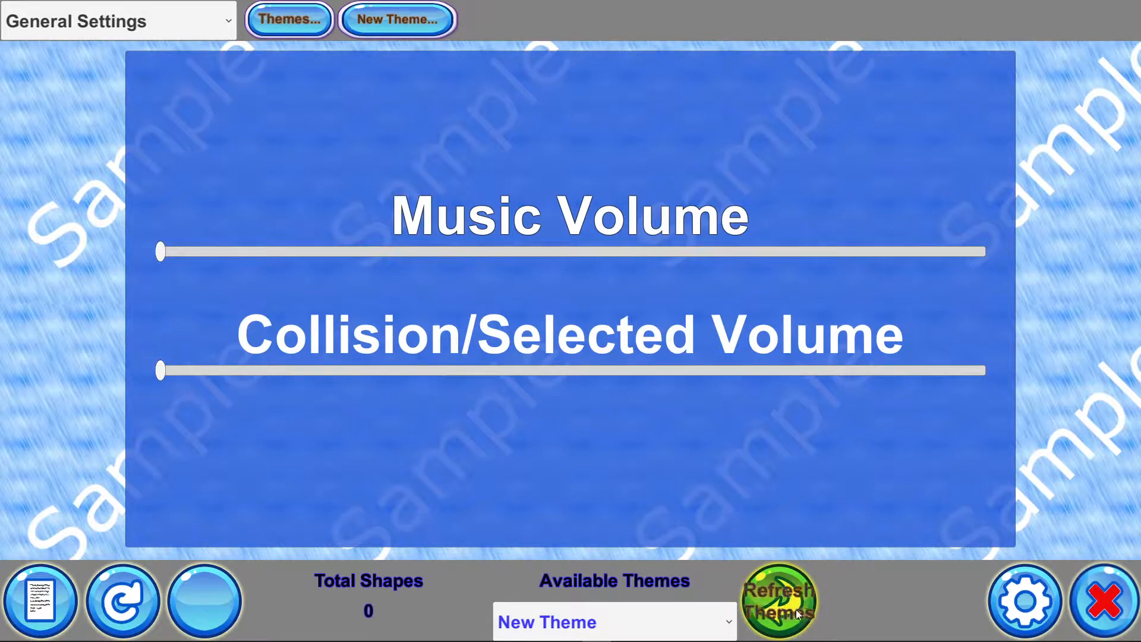
left_click(632, 623)
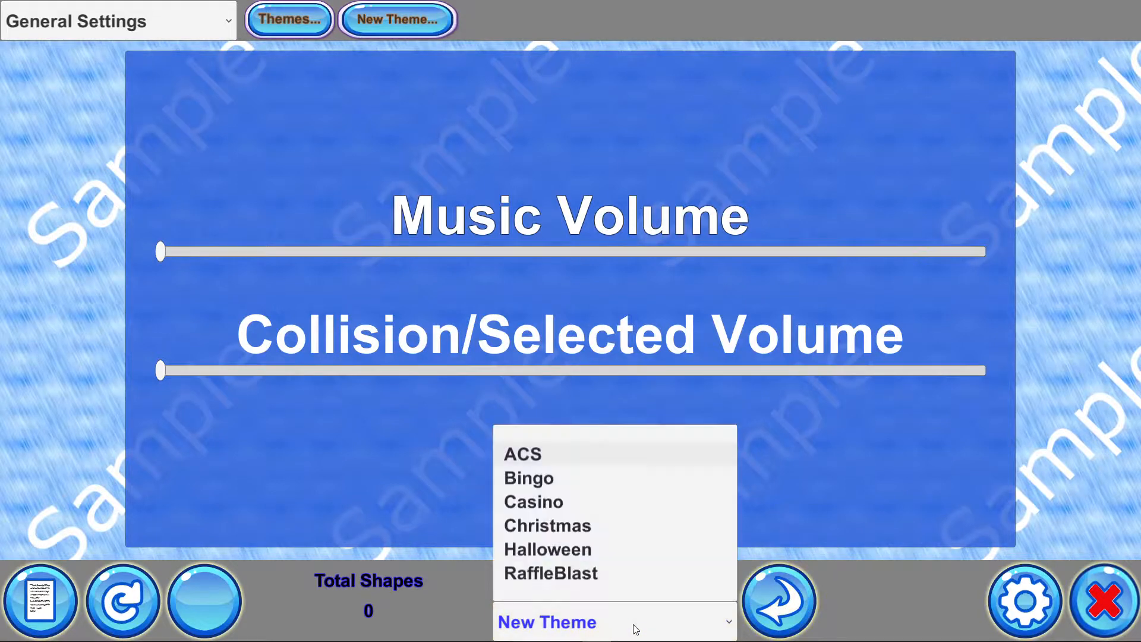
left_click(575, 503)
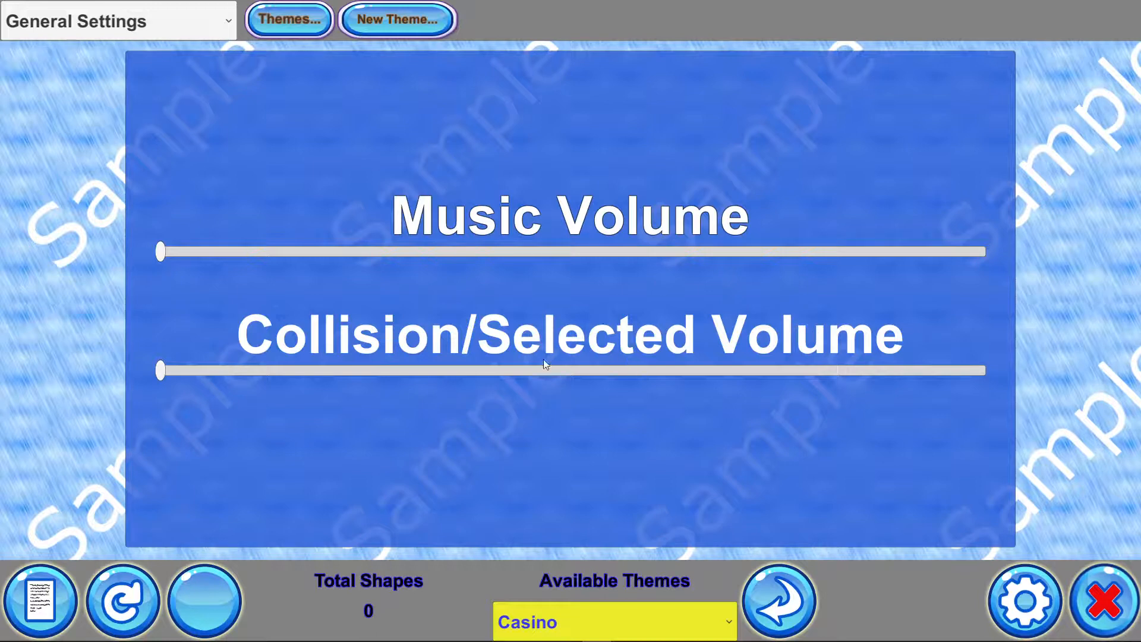
Enter the value range 1=>100 in the values list and generate the shapes
left_click(40, 600)
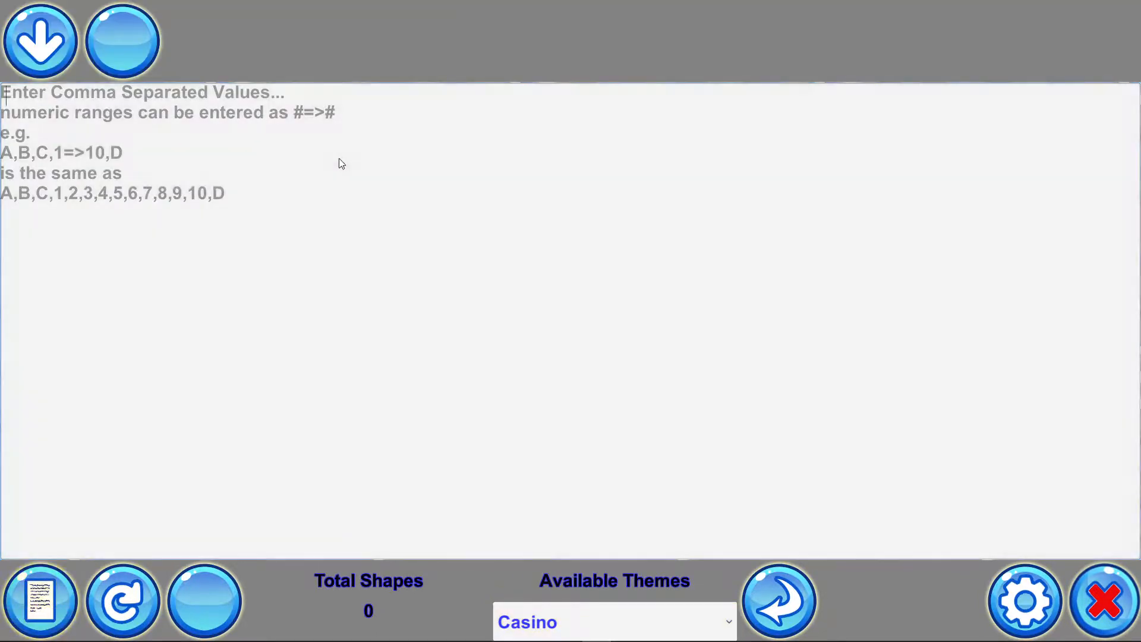
type("1=")
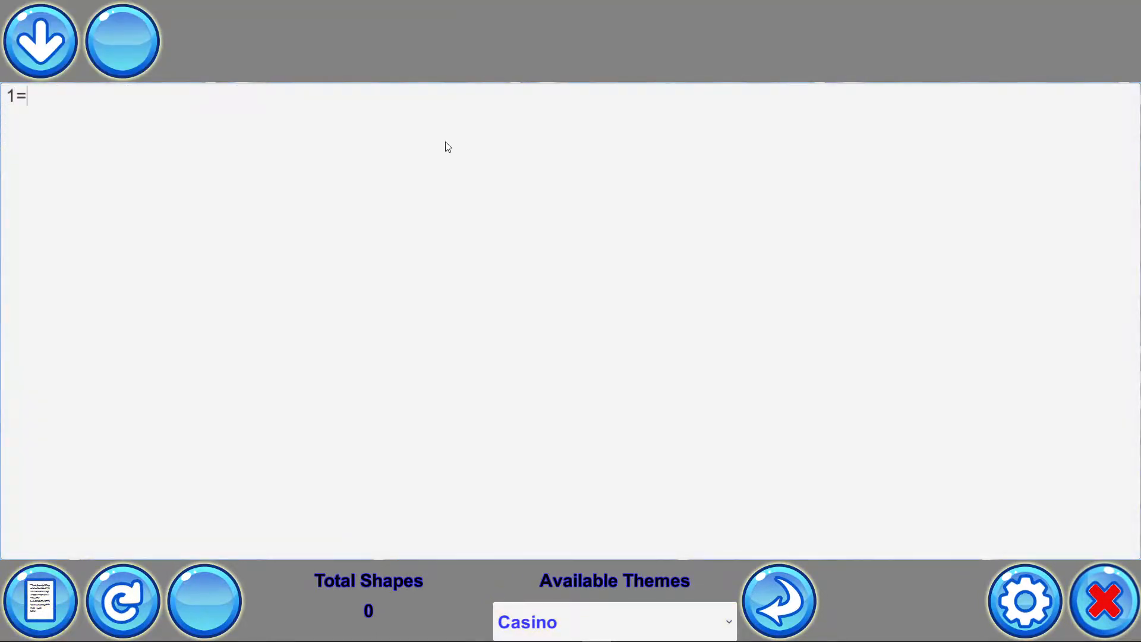
type(">100")
left_click(35, 607)
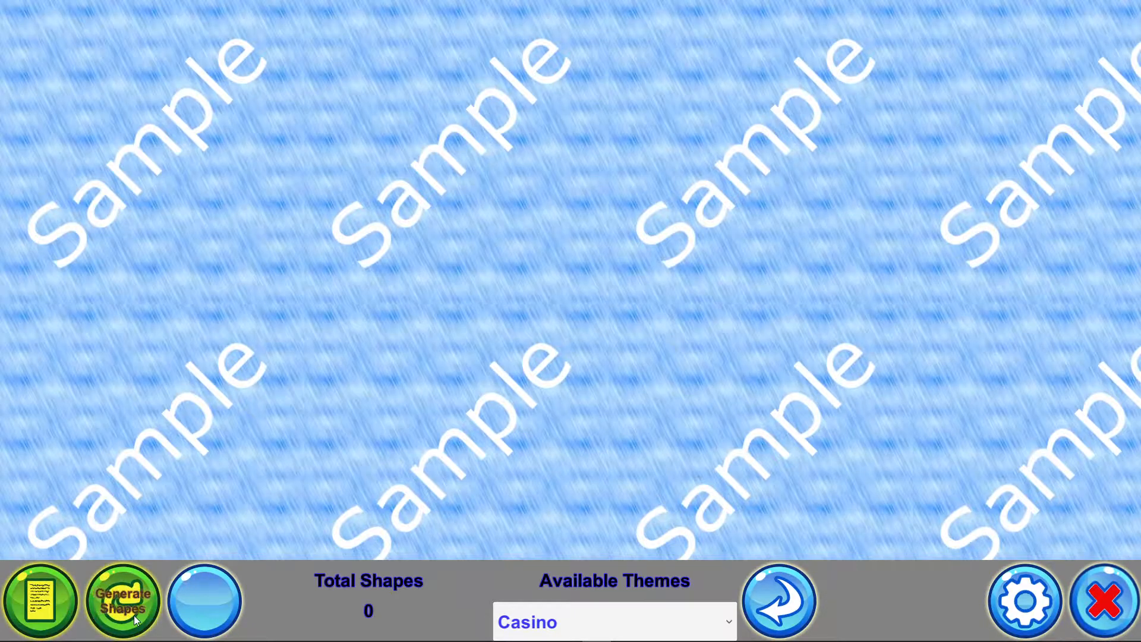
left_click(123, 615)
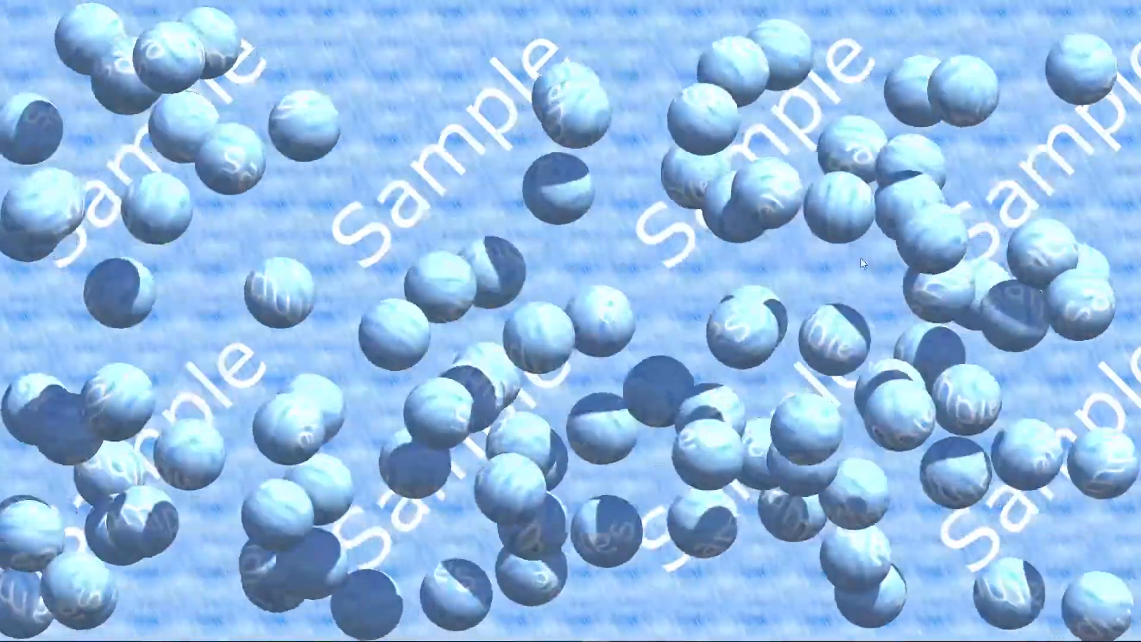
key("Escape")
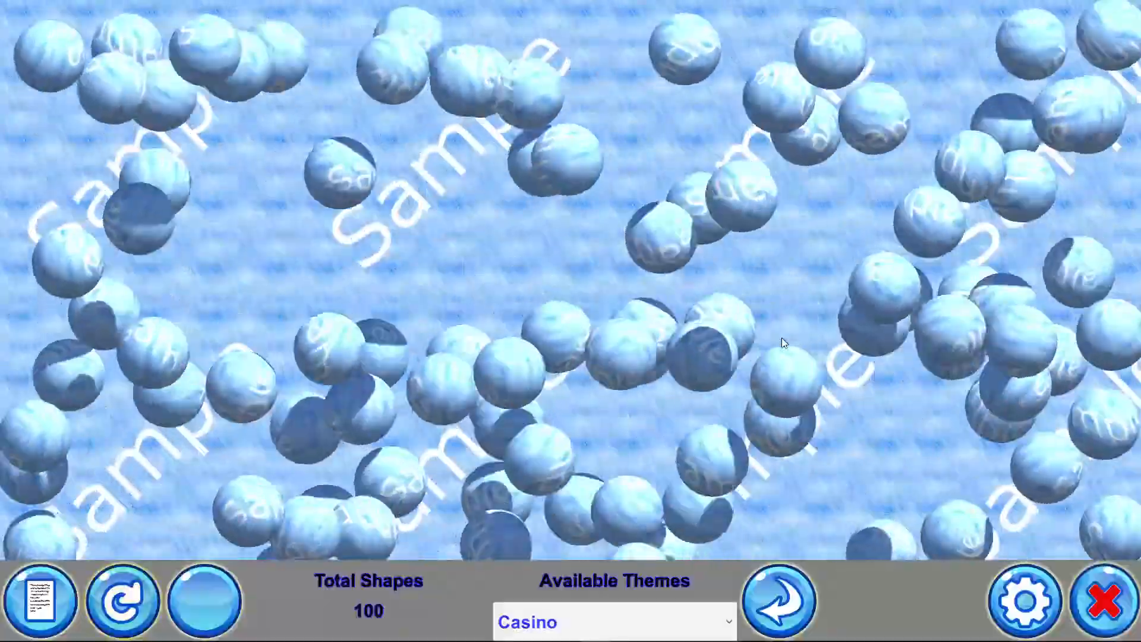
key("Escape")
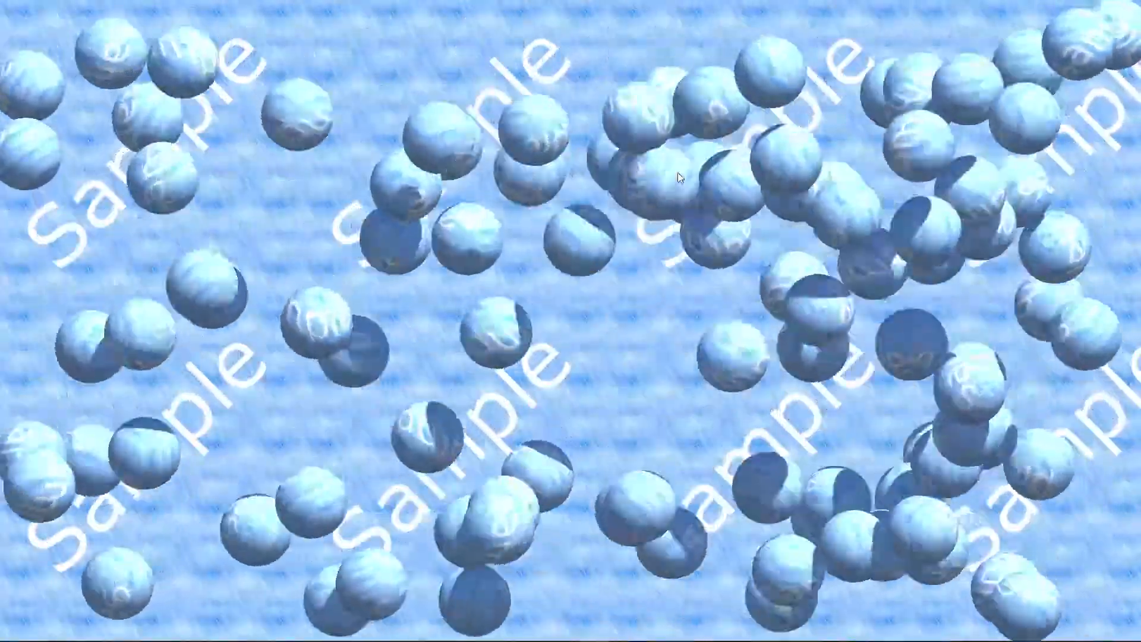
key("Escape")
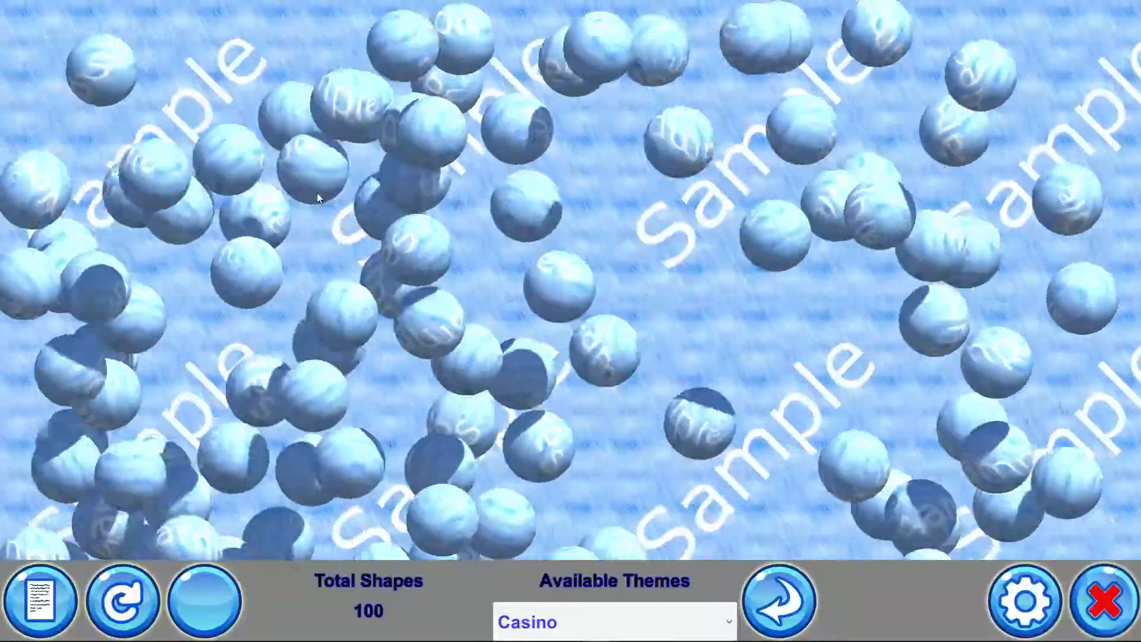
Set the Collision/Selected Volume slider to about halfway in settings, then clear the shapes from the board
left_click(1026, 603)
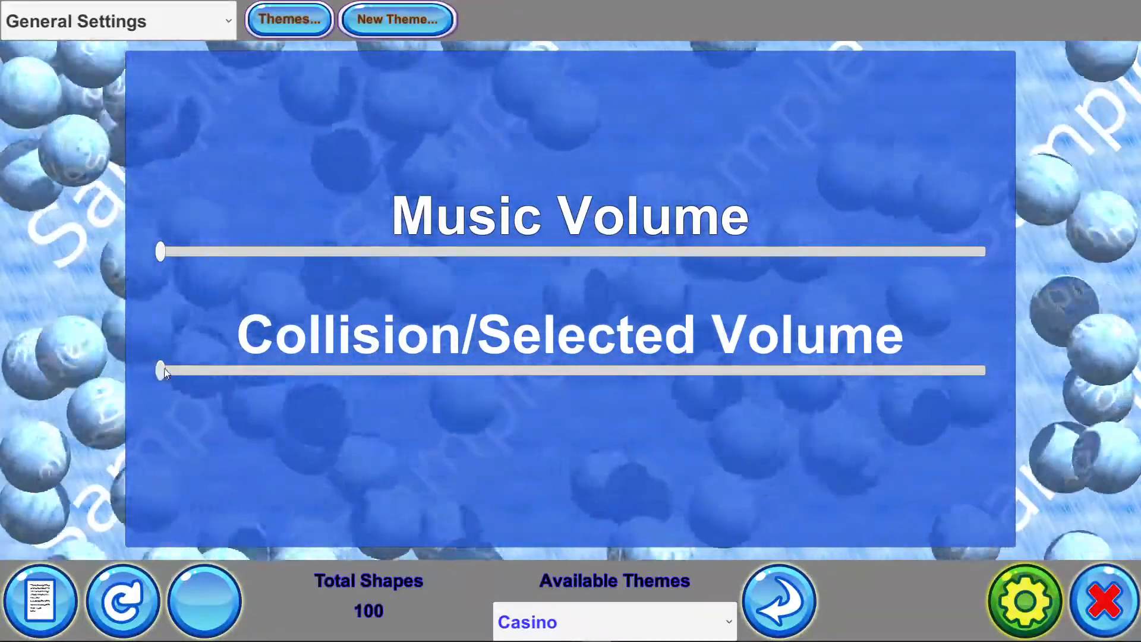
left_click_drag(160, 371, 558, 370)
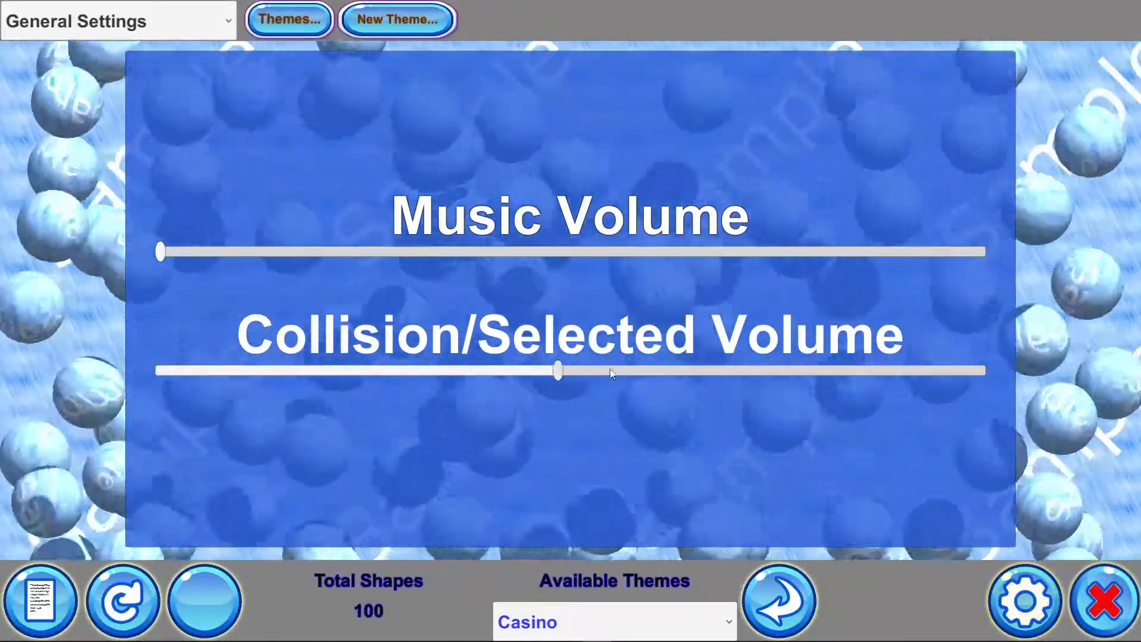
left_click(550, 370)
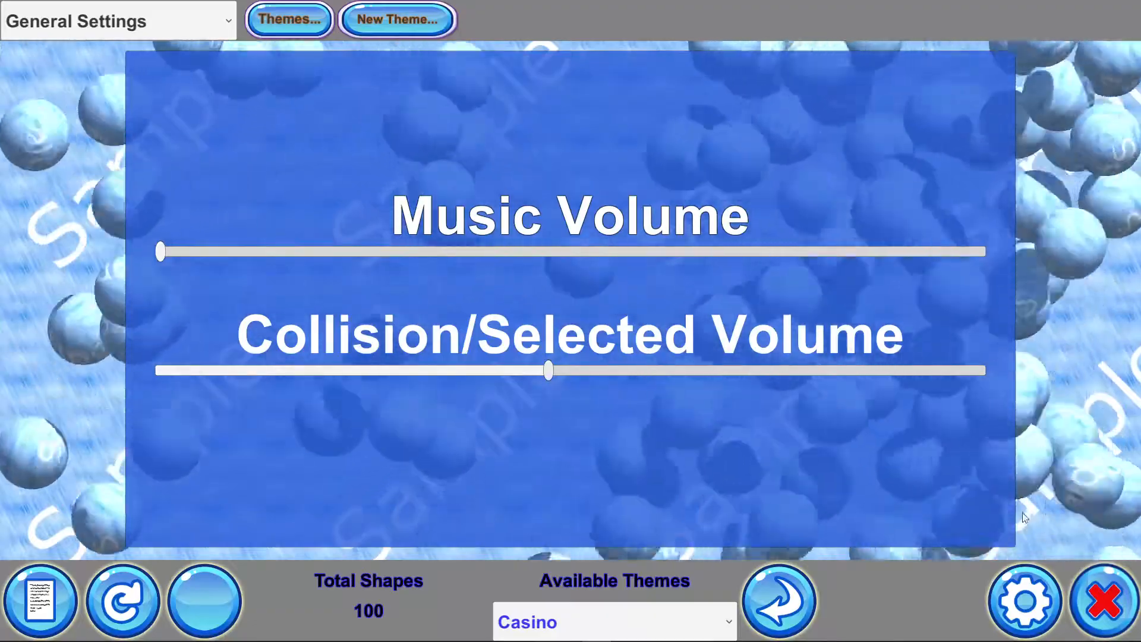
left_click(1024, 600)
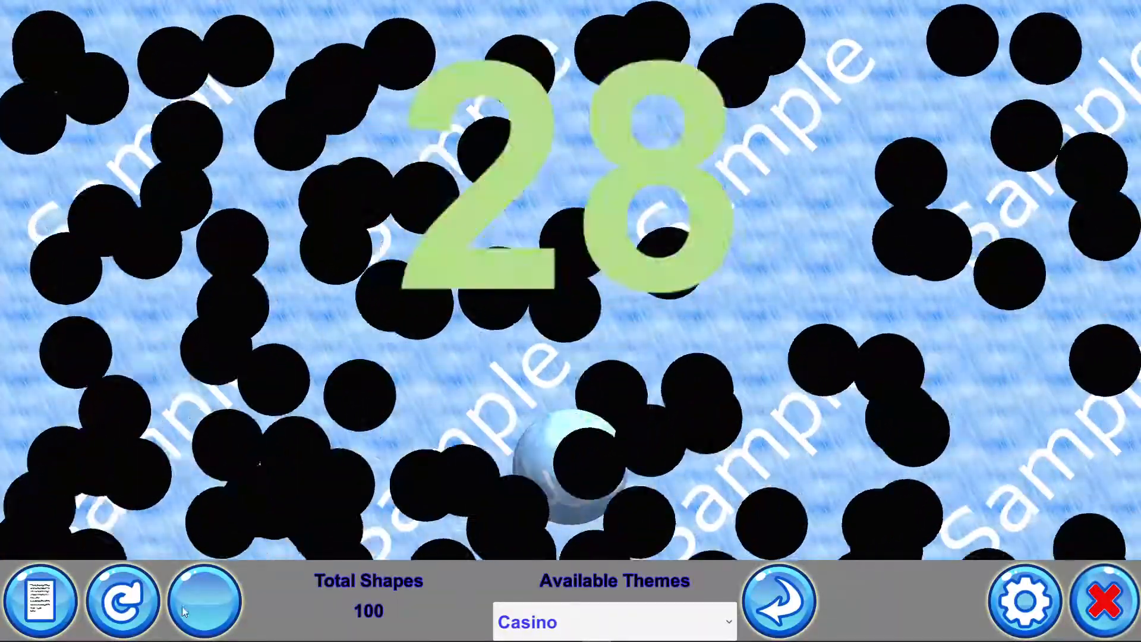
left_click(201, 597)
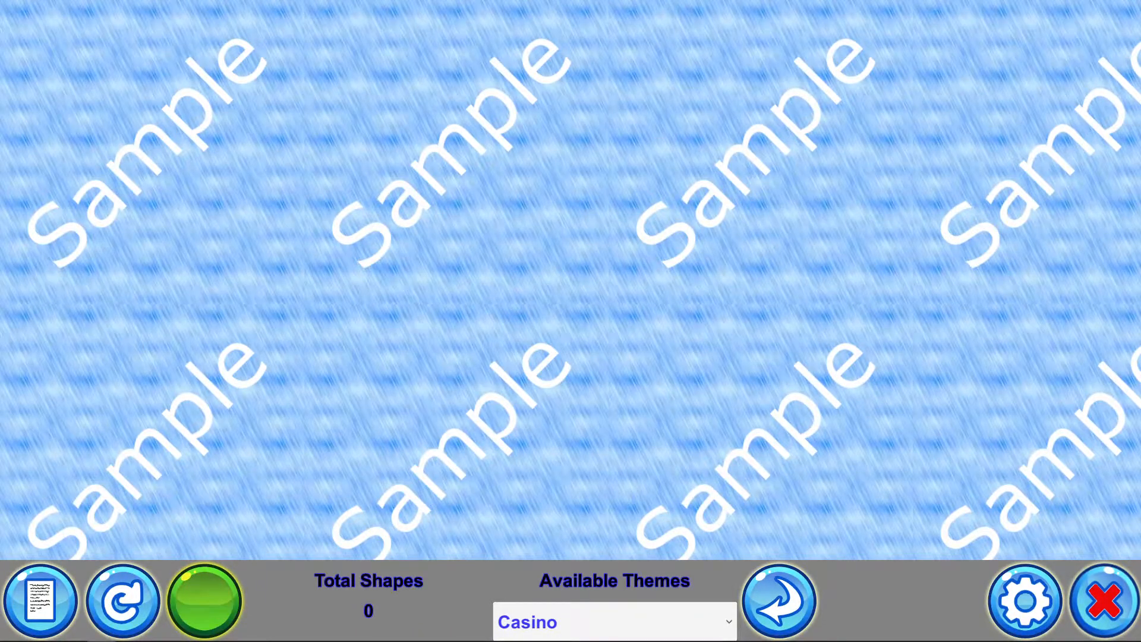
Browse the CasinoSample folder's Backgrounds, CollisionSounds, Music, SelectedSounds and Textures subfolders
left_click_drag(1140, 113, 568, 115)
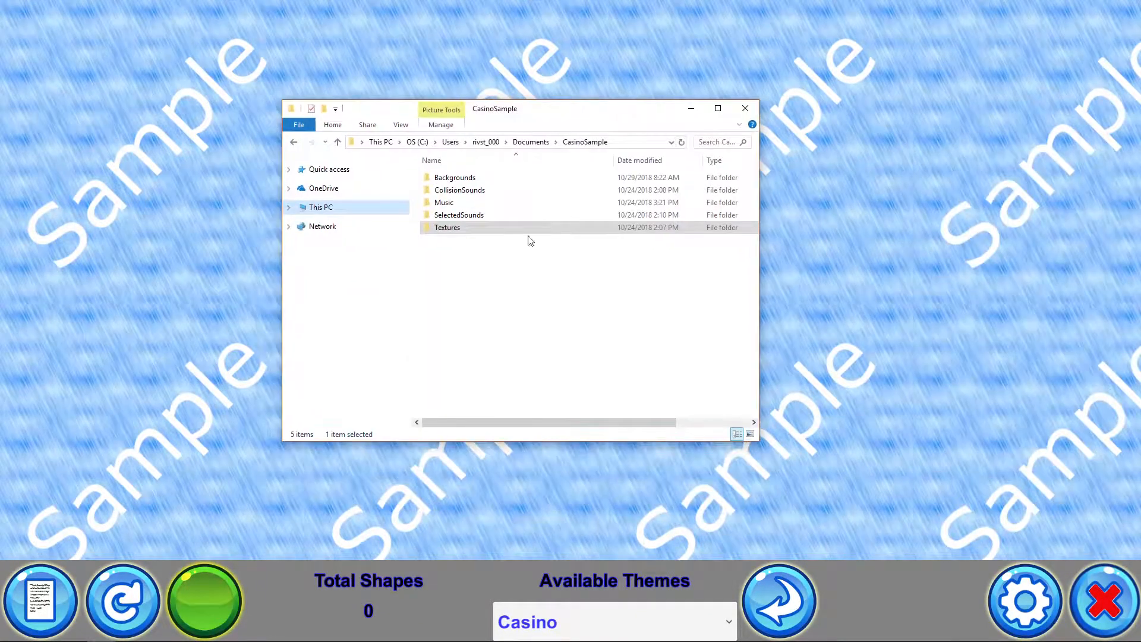
mouse_move(465, 183)
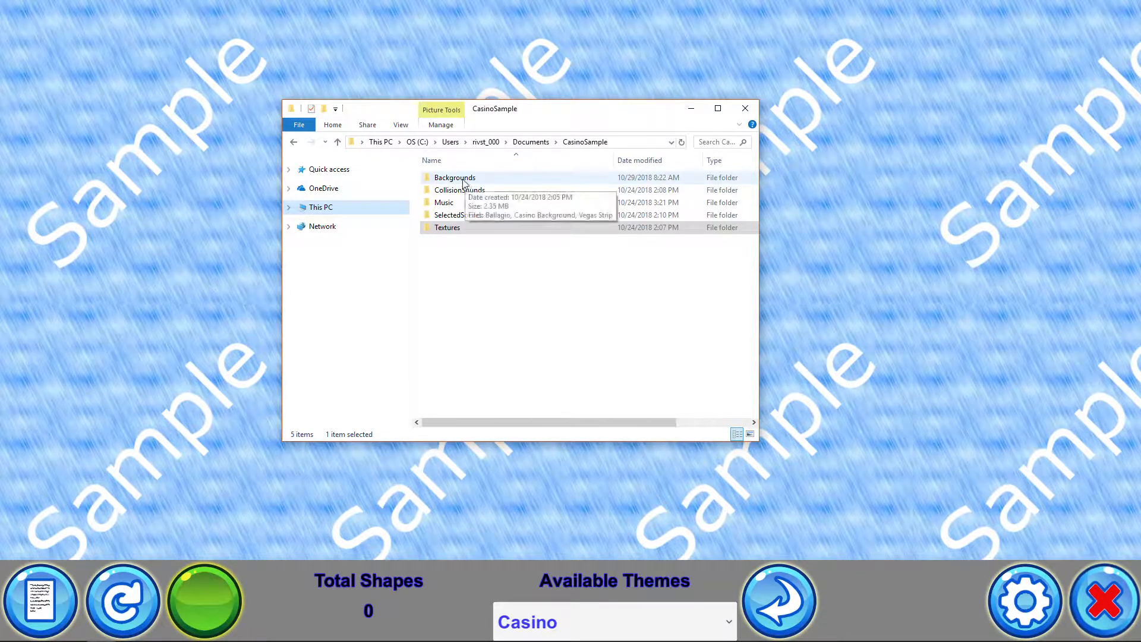
double_click(465, 182)
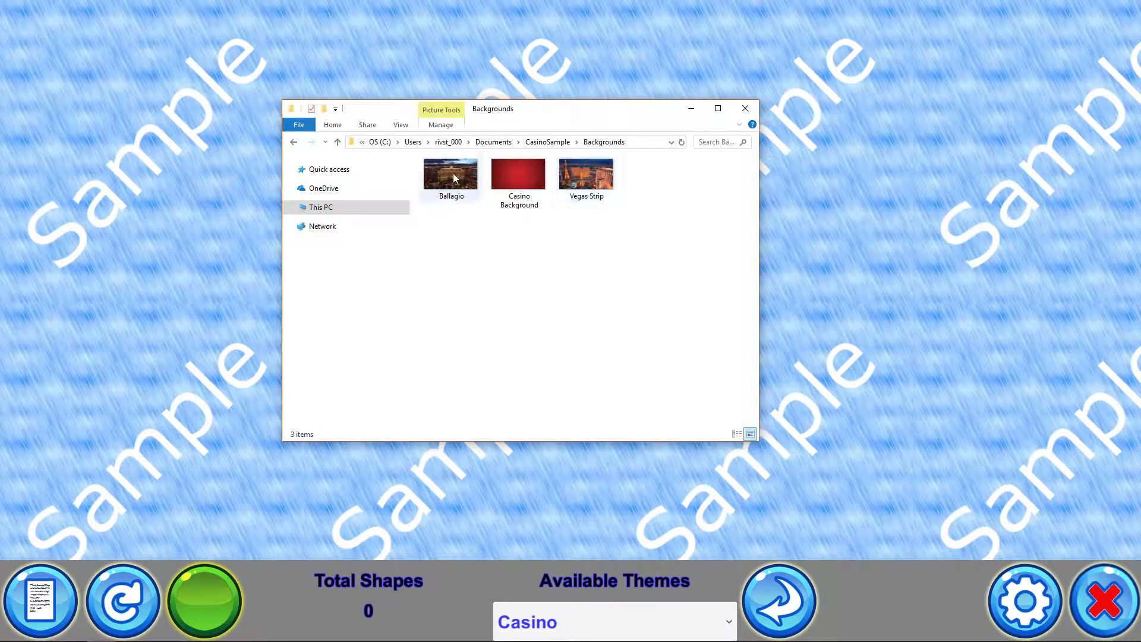
mouse_move(511, 176)
left_click(552, 143)
double_click(476, 191)
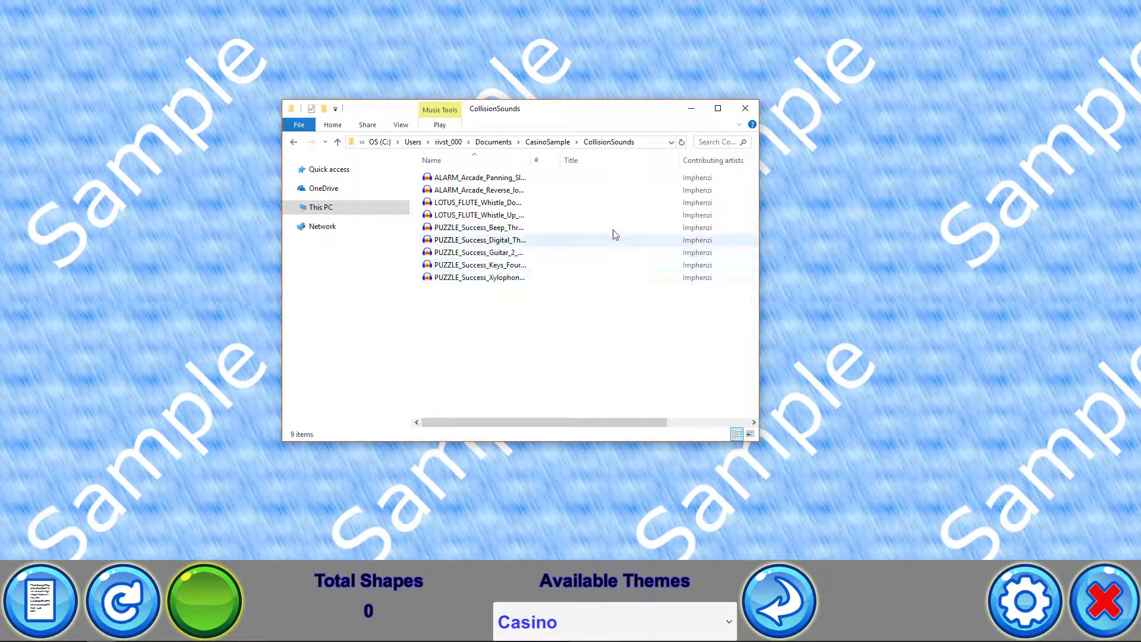
left_click(547, 141)
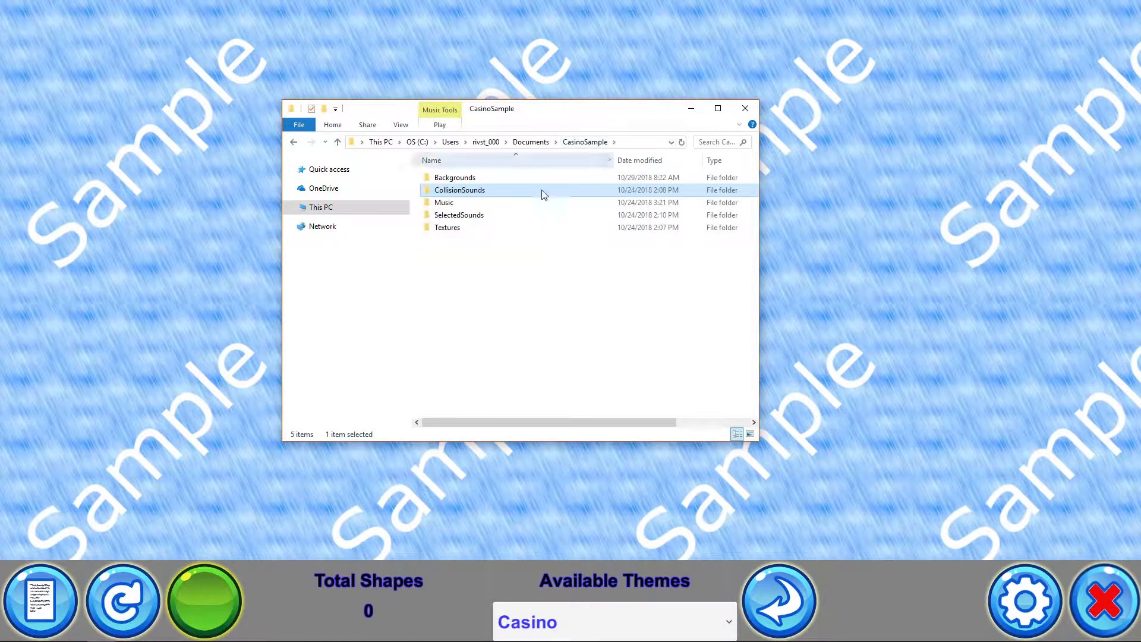
double_click(462, 205)
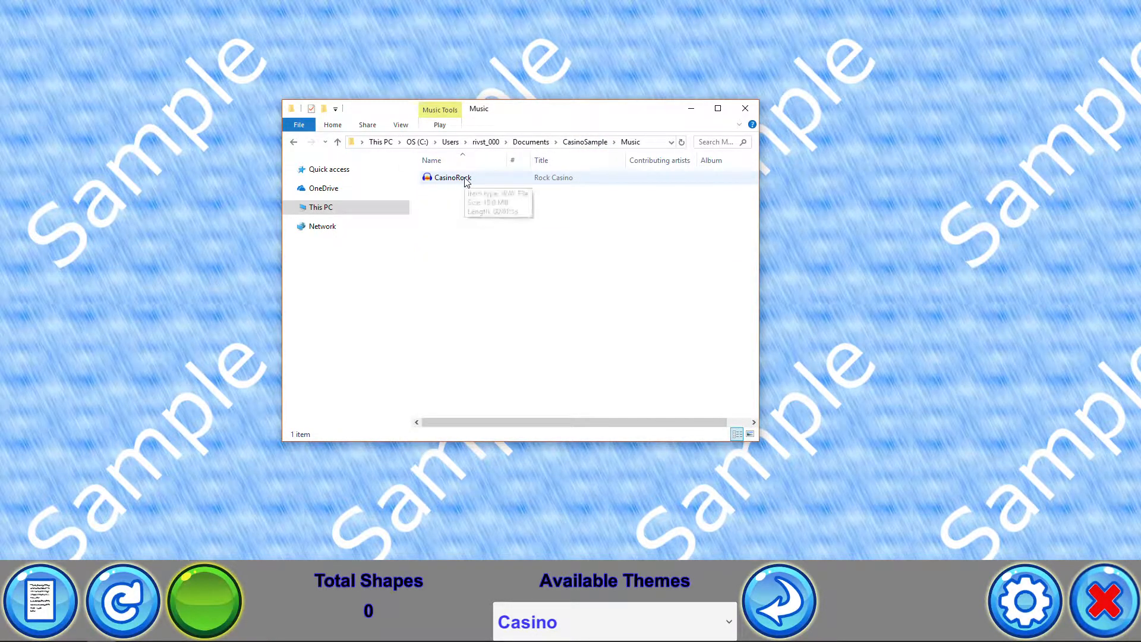
left_click(530, 142)
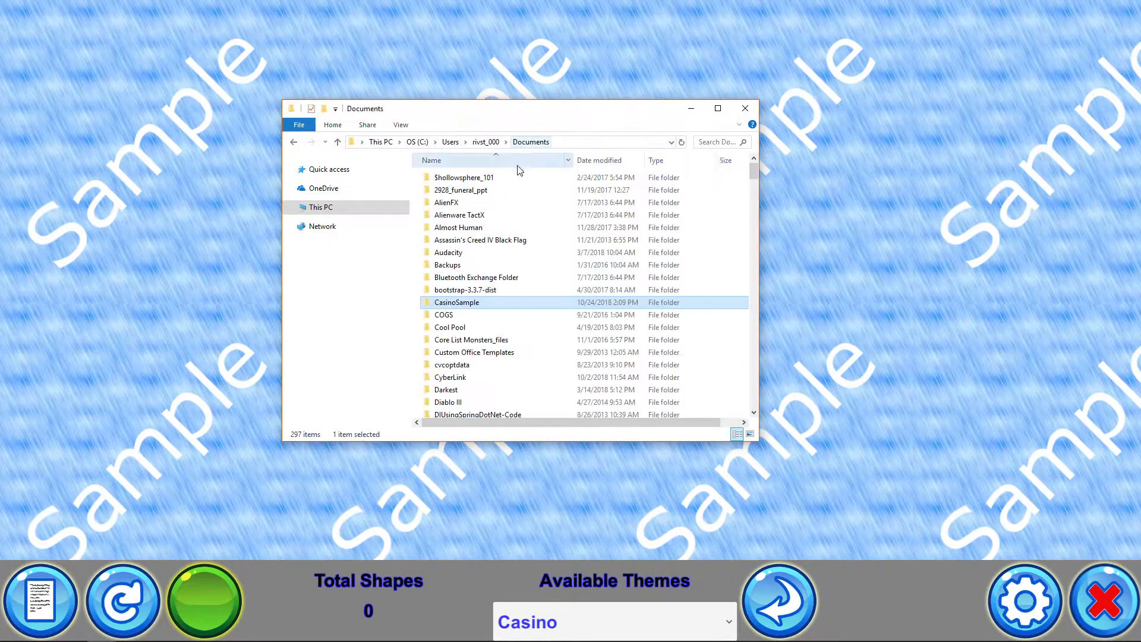
double_click(462, 304)
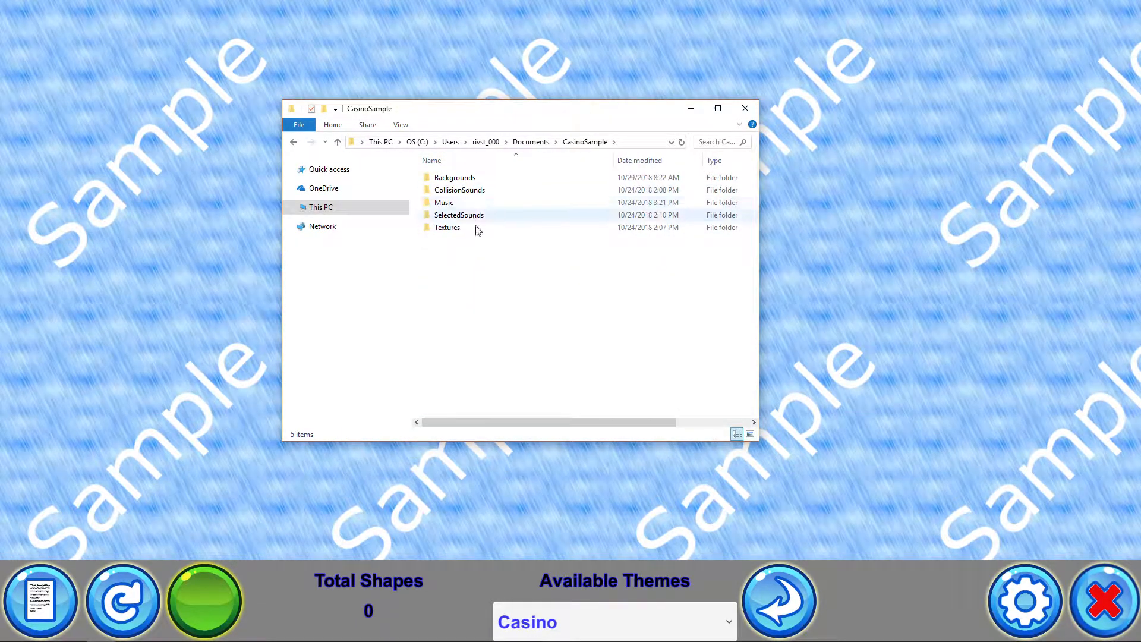
double_click(468, 219)
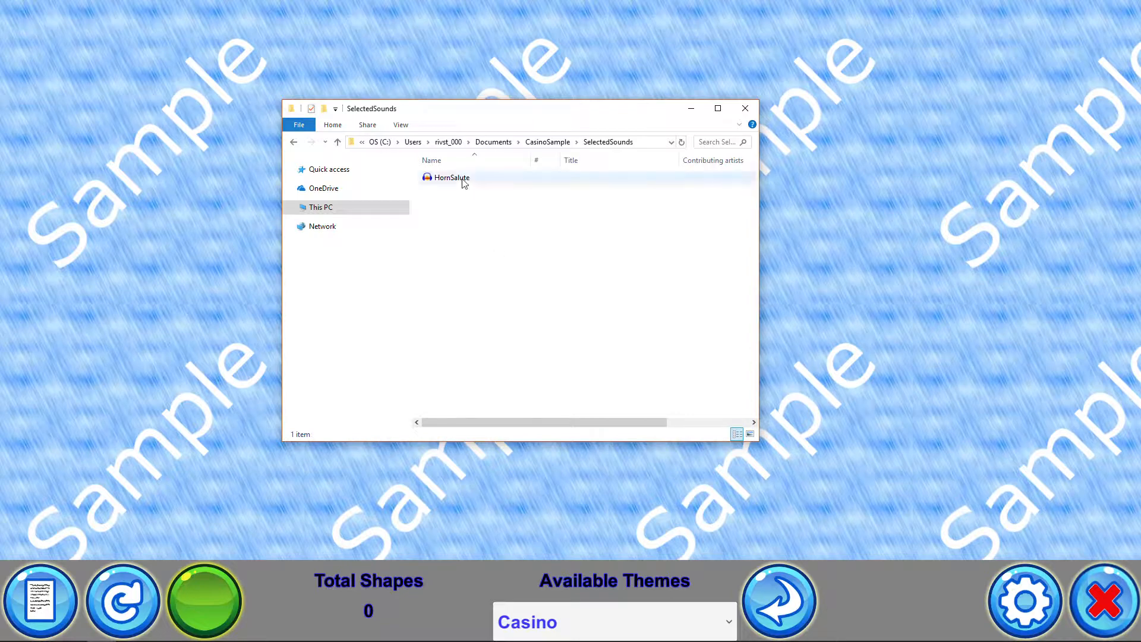
left_click(548, 142)
left_click(453, 232)
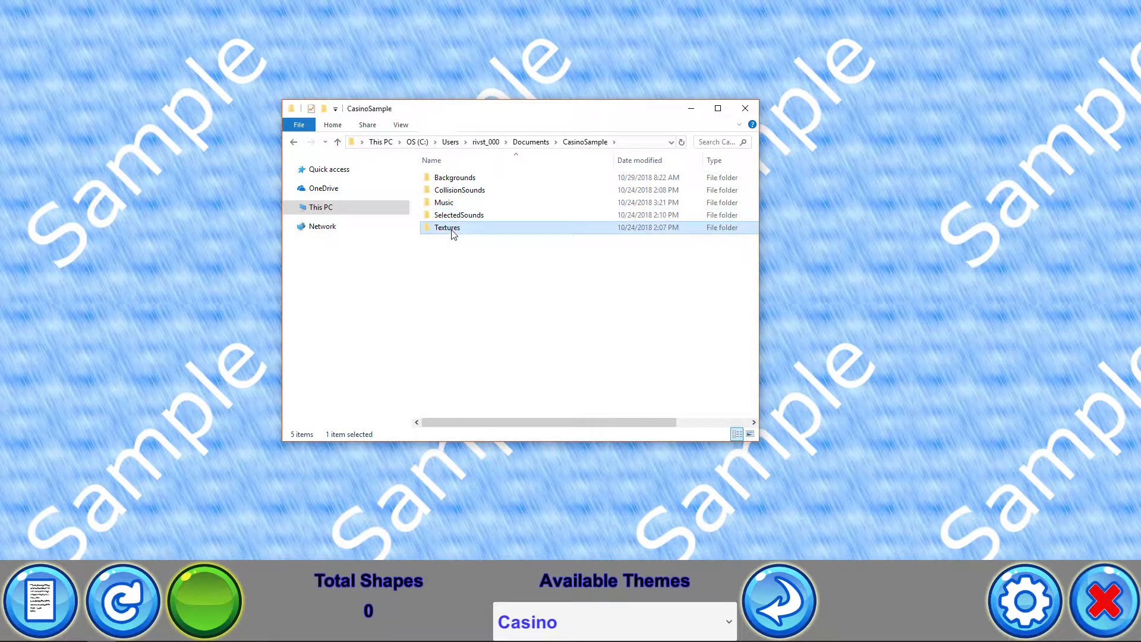
double_click(453, 232)
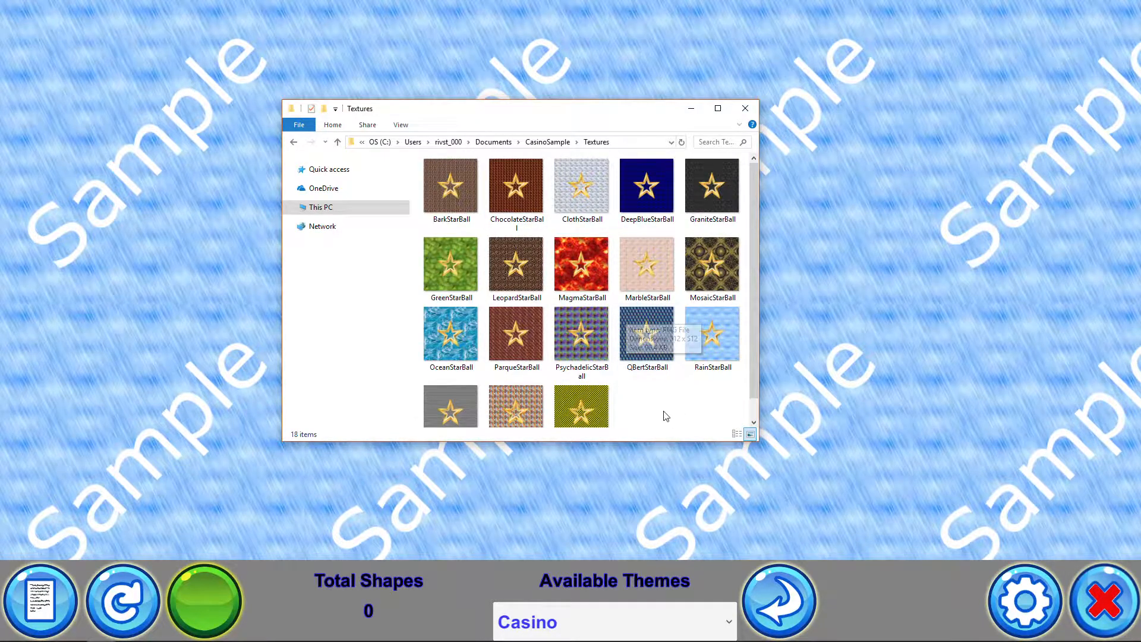
Arrange the Textures window beside the Themes Explorer window and open the Casino theme folder
left_click_drag(759, 443, 803, 484)
left_click_drag(575, 129, 842, 102)
left_click_drag(1140, 341, 479, 108)
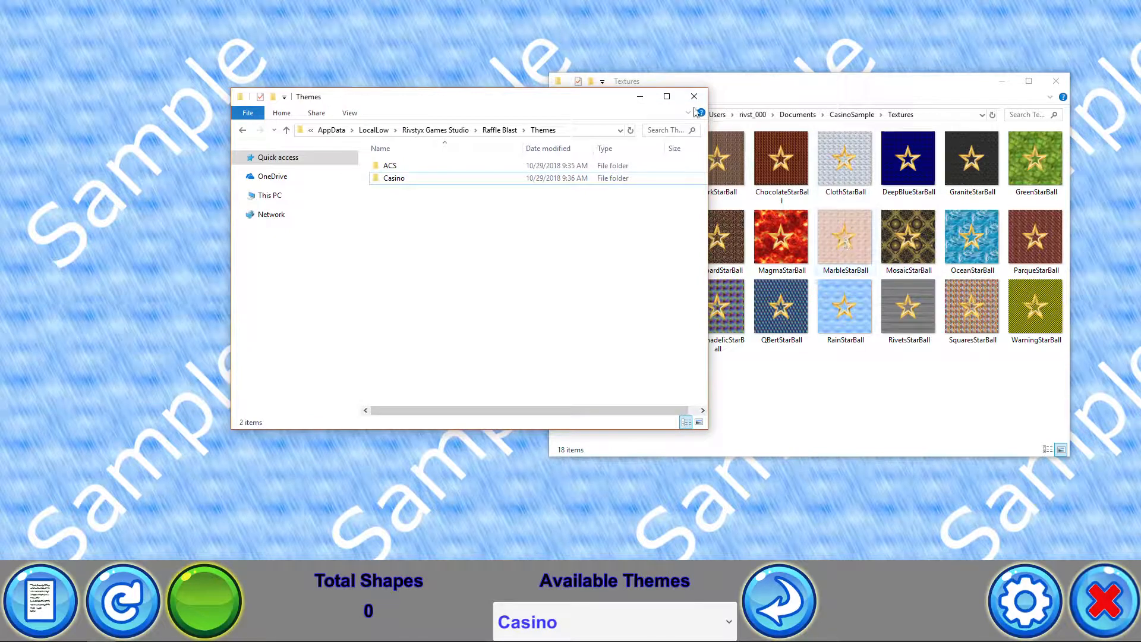
left_click_drag(565, 100, 357, 87)
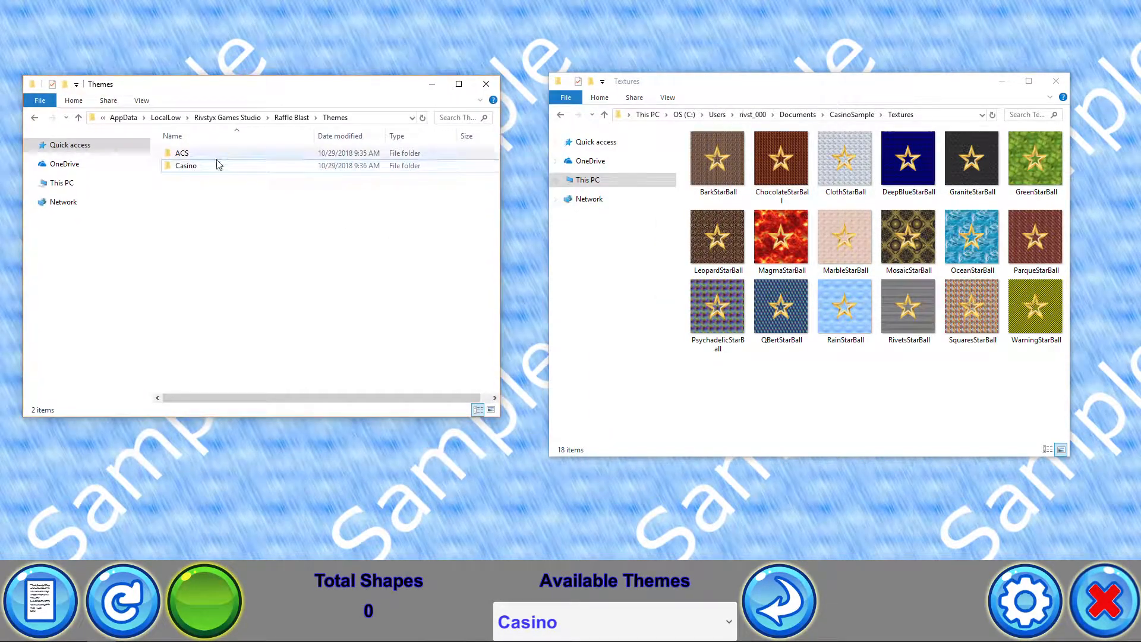
double_click(201, 167)
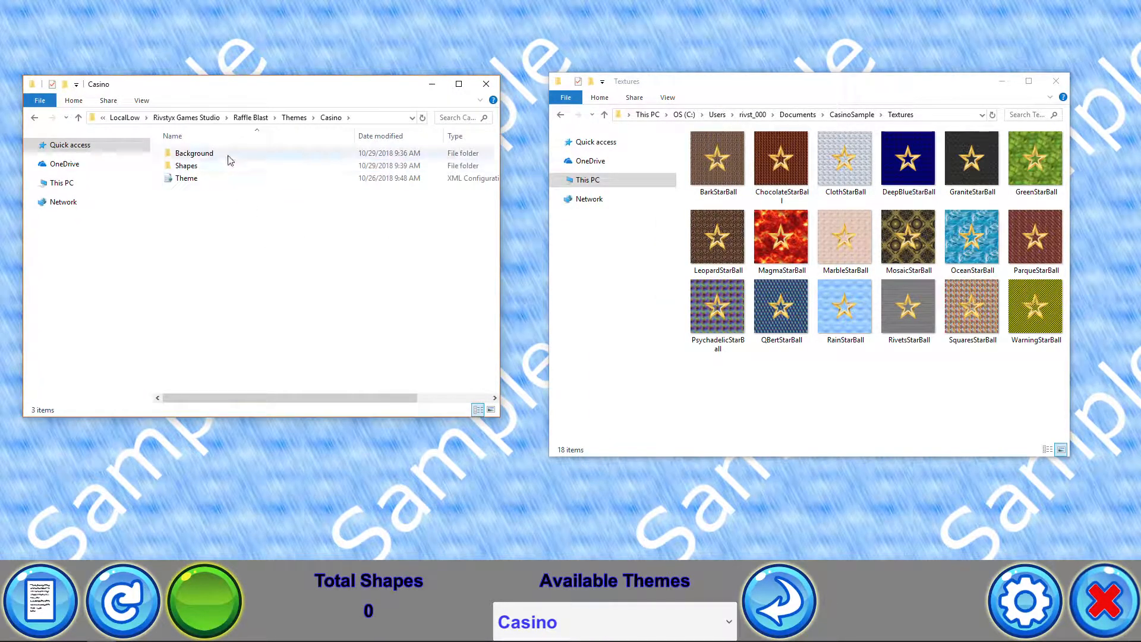
Browse the Casino theme's Background folder, then navigate back through Raffle Blast and Themes into the Casino folder
double_click(219, 154)
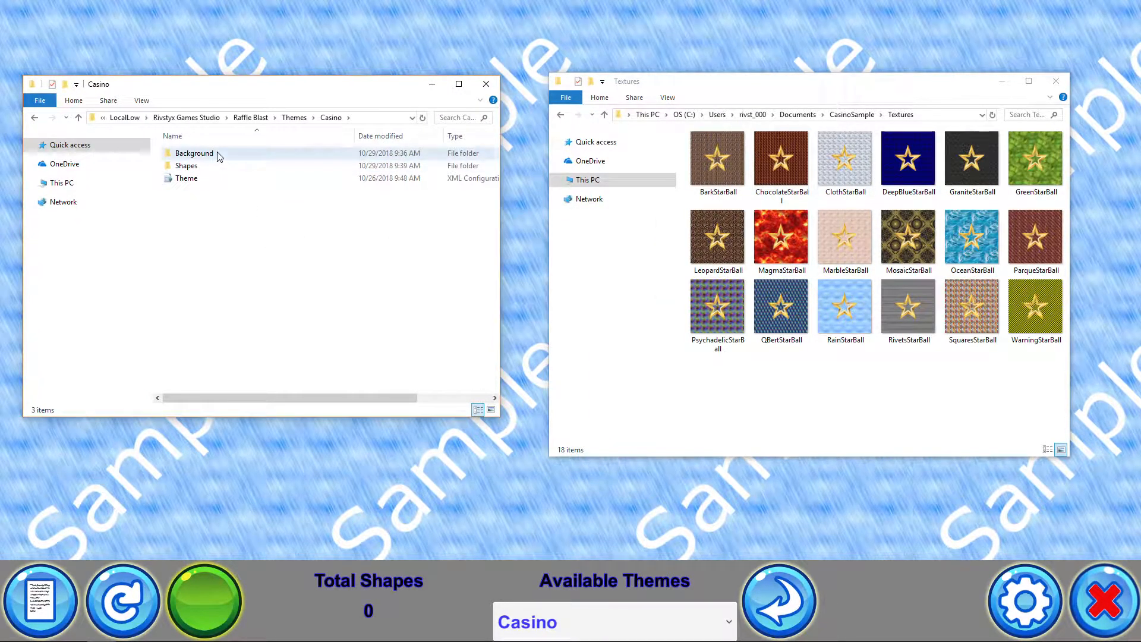
left_click(35, 119)
left_click(35, 119)
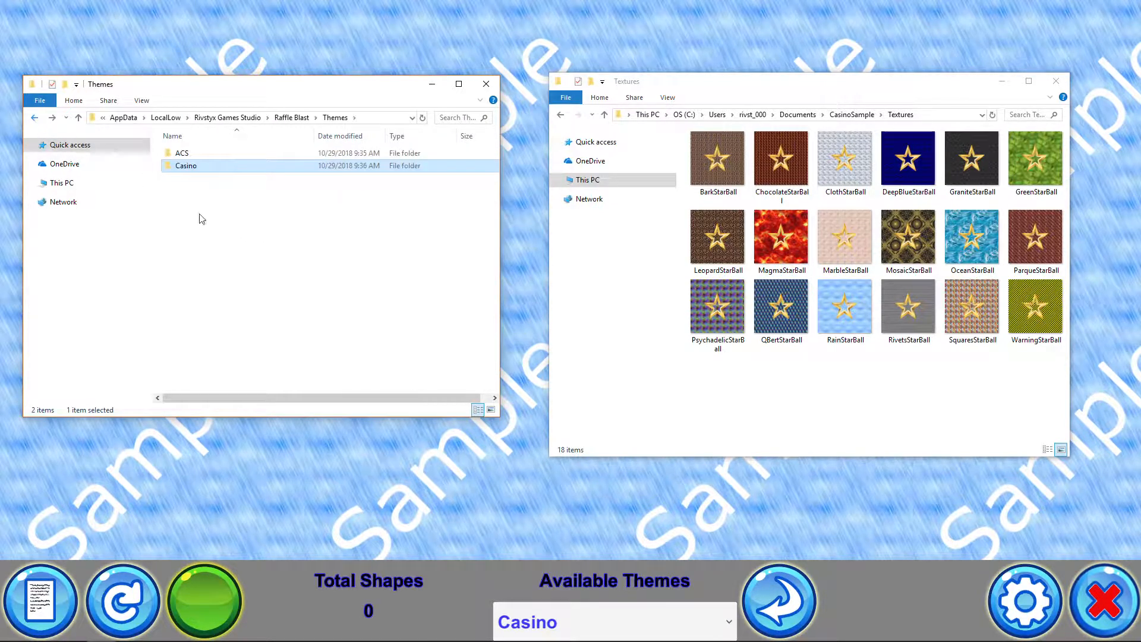
left_click(293, 117)
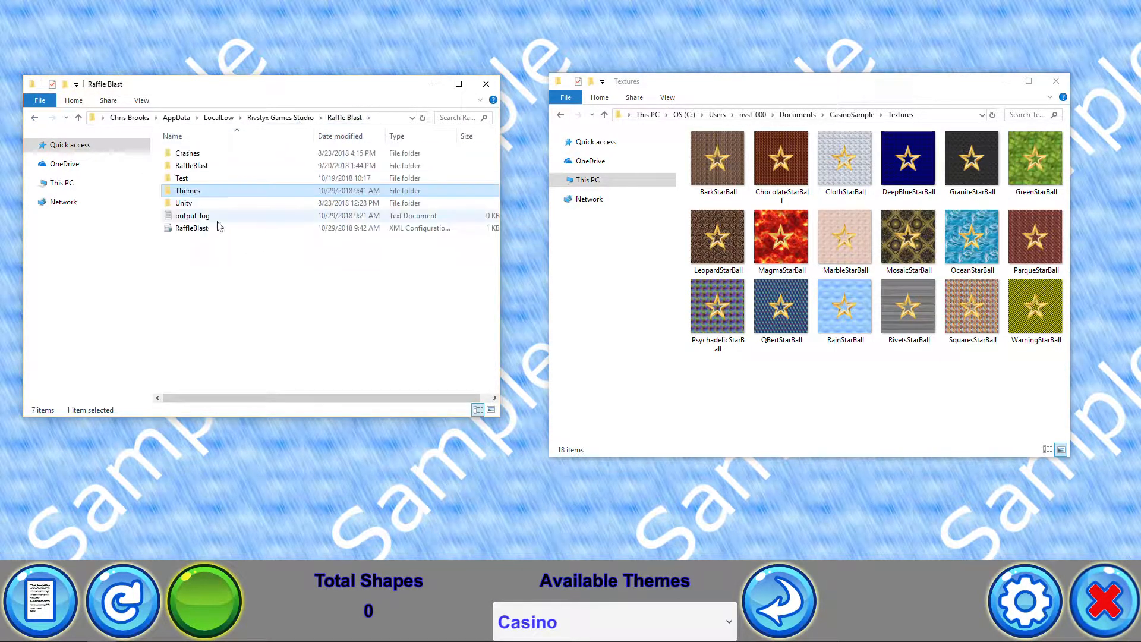
double_click(195, 192)
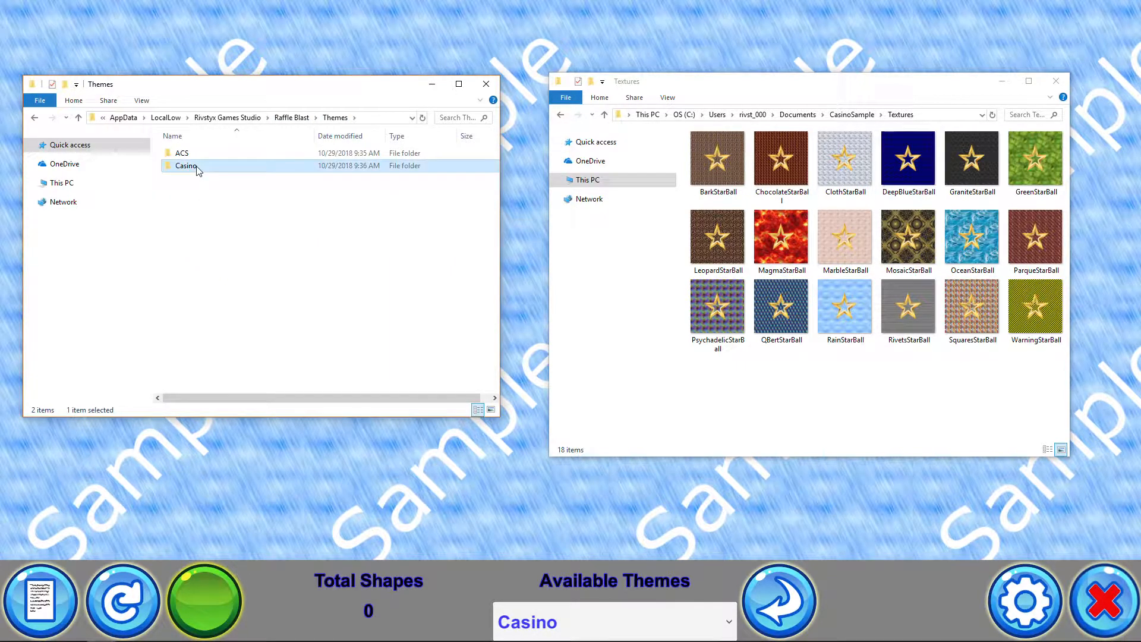
double_click(200, 167)
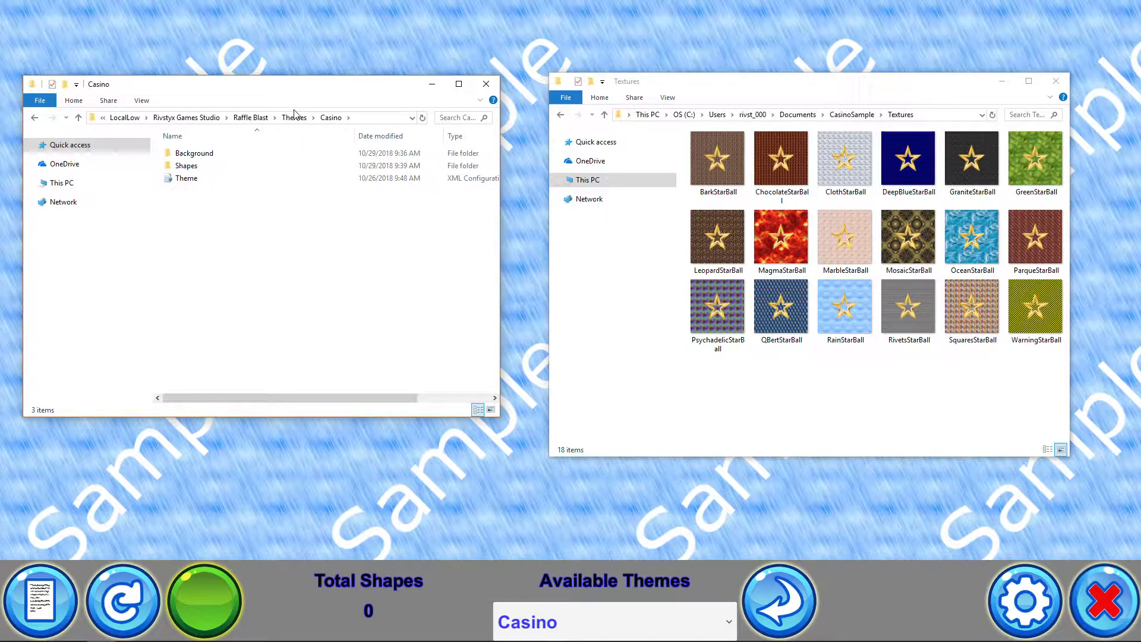
Move the Textures window away and place the Casino folder beside a new Notepad document containing 1=>100,2500,3500
left_click_drag(273, 89, 308, 97)
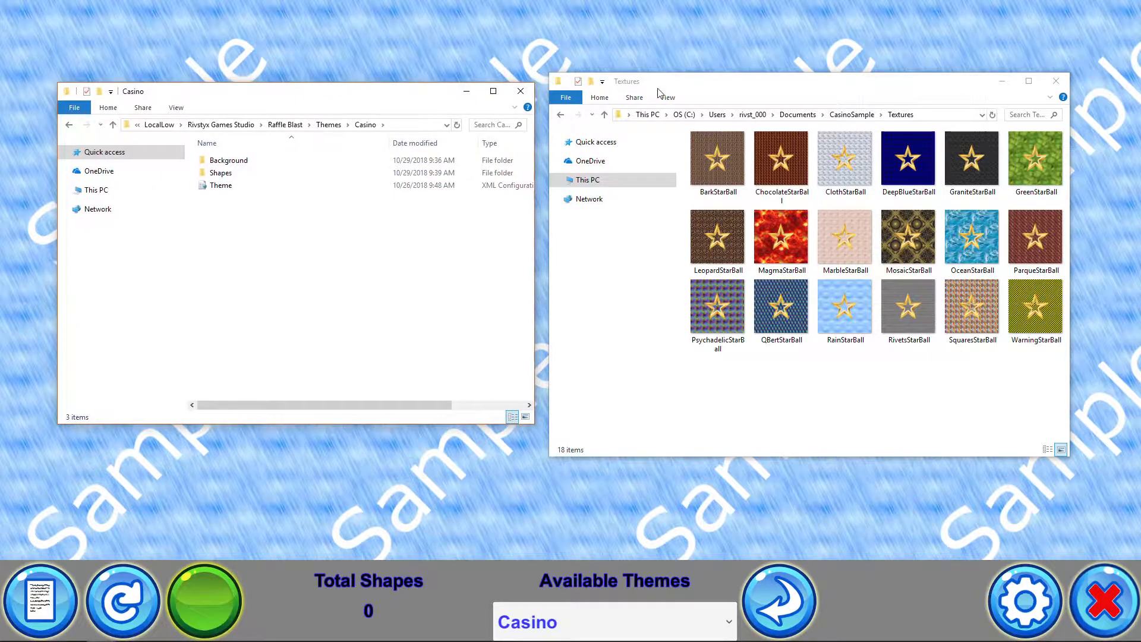
left_click_drag(683, 89, 1140, 136)
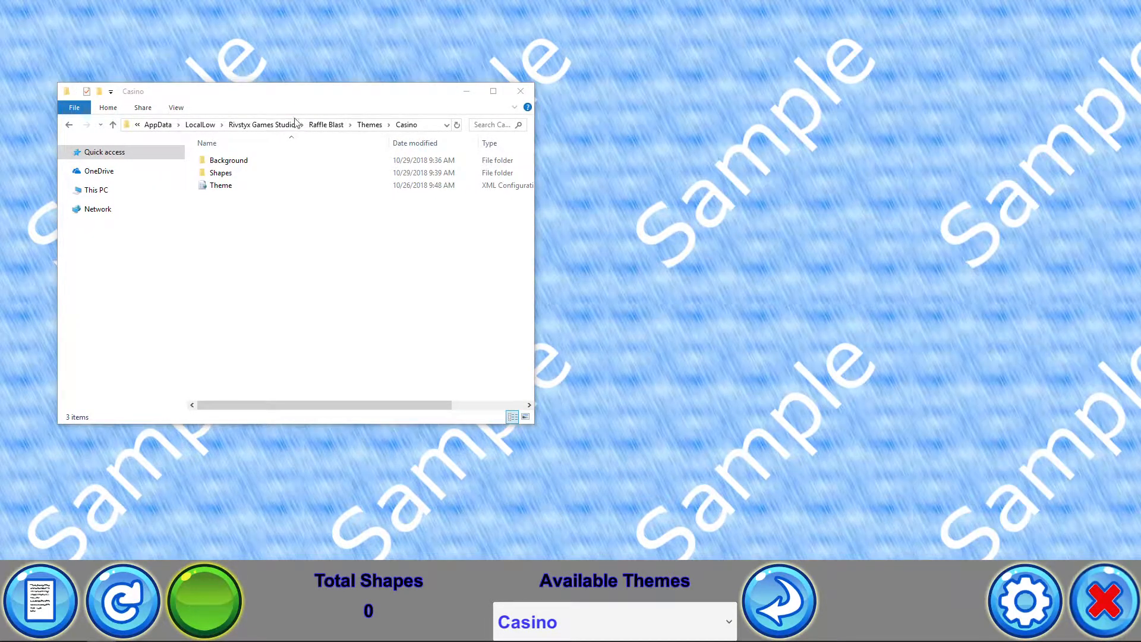
left_click_drag(285, 95, 386, 79)
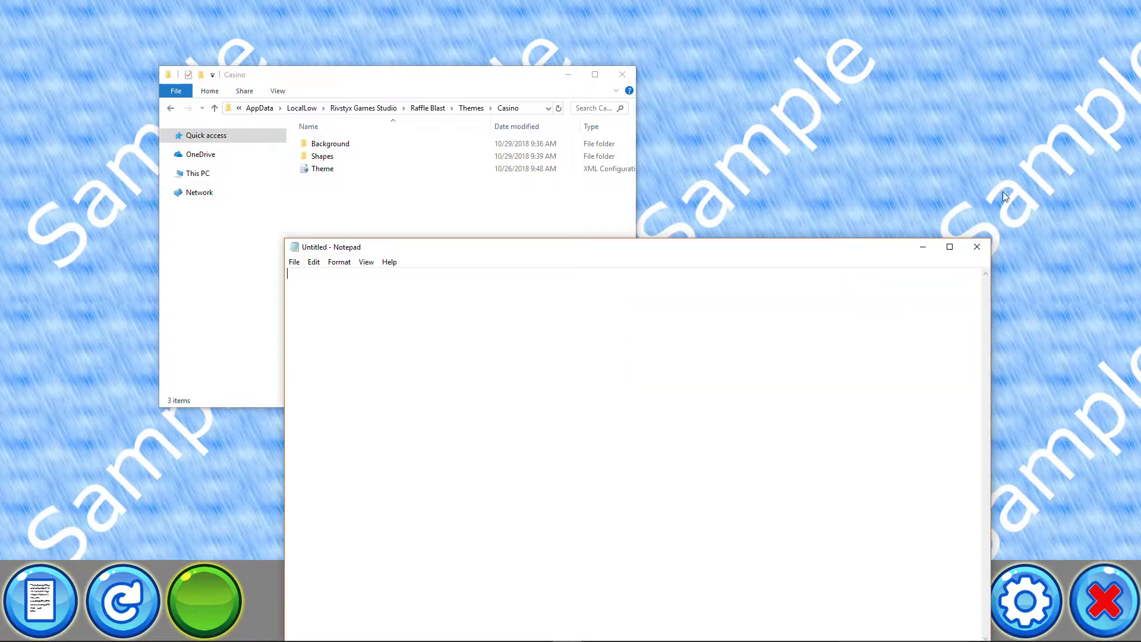
left_click_drag(521, 255, 581, 104)
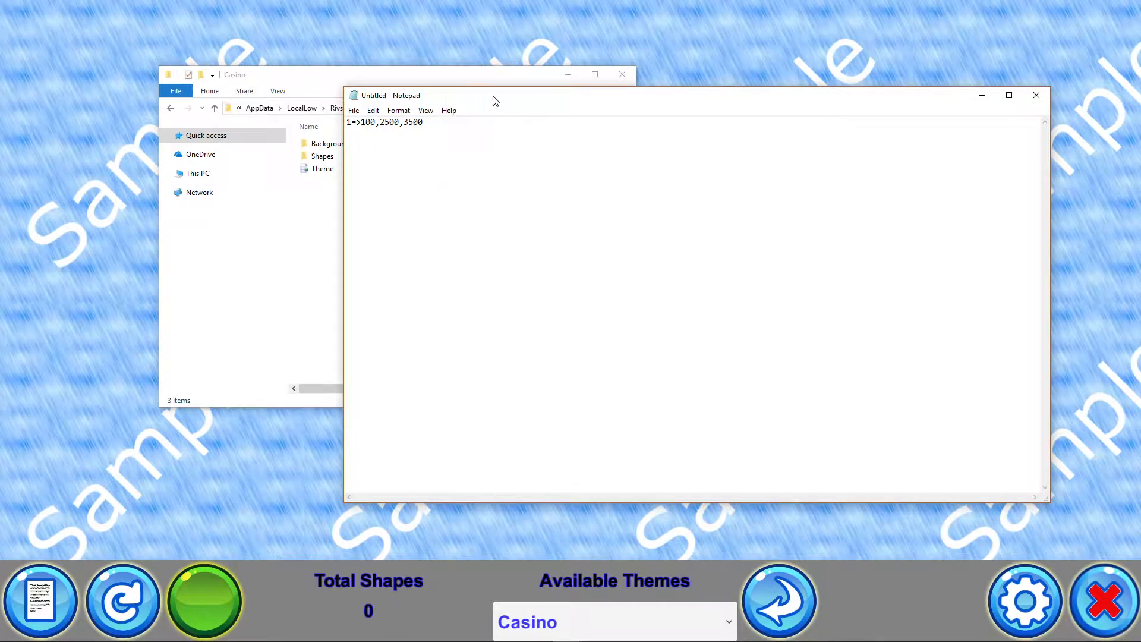
left_click_drag(496, 101, 611, 107)
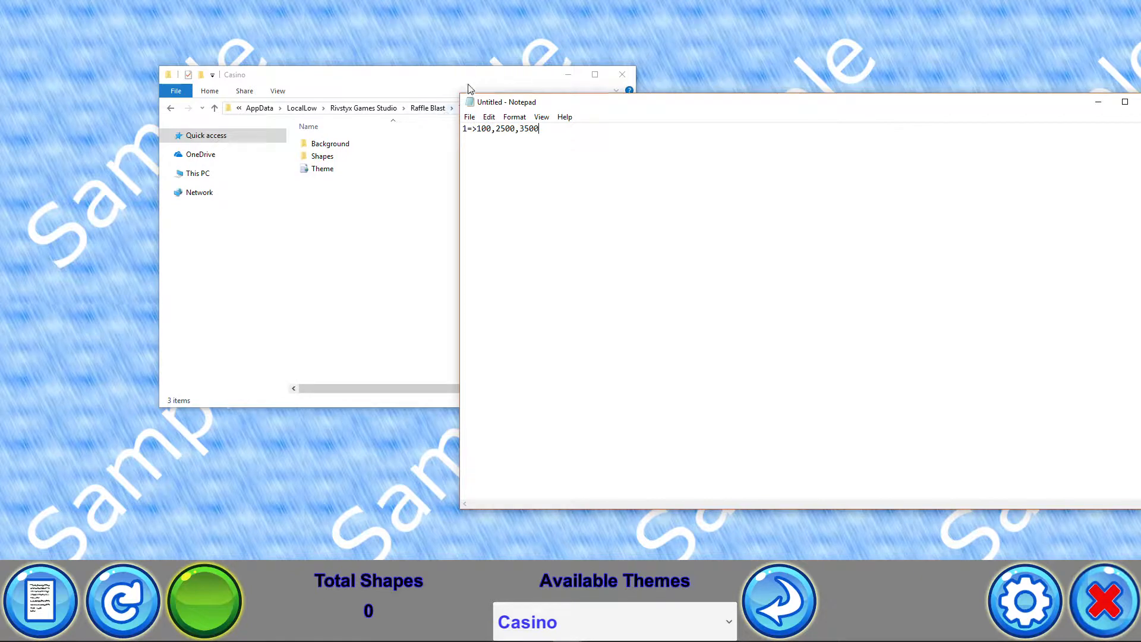
left_click_drag(464, 81, 379, 62)
left_click(440, 87)
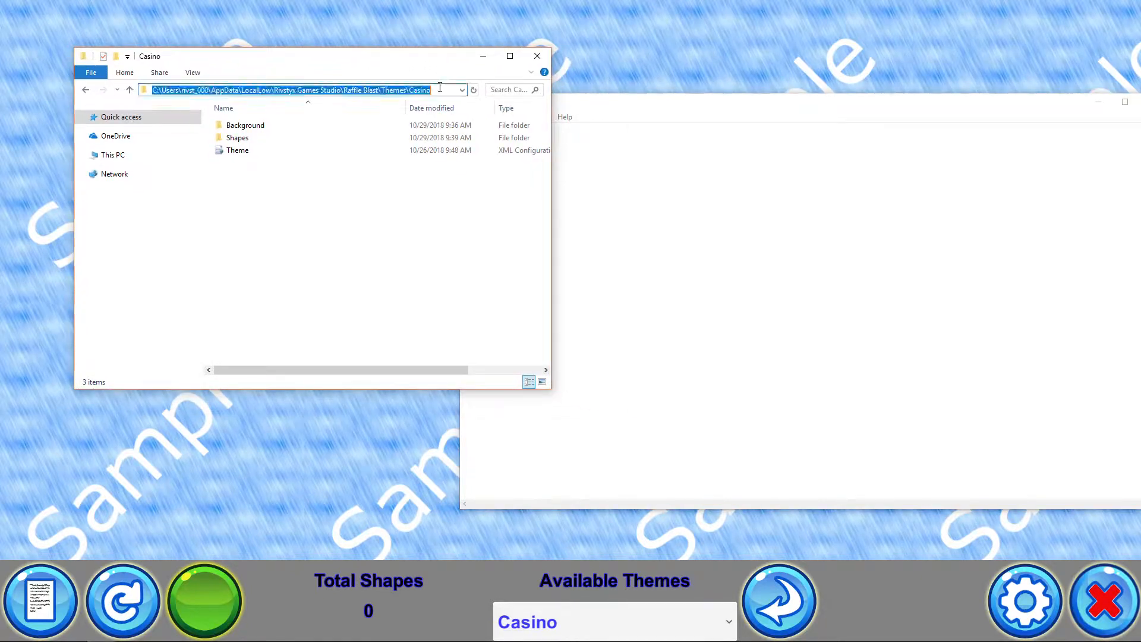
Save the Notepad text as DefaultThemes.csv with the All Files type in the Casino theme folder
left_click(648, 210)
left_click(469, 117)
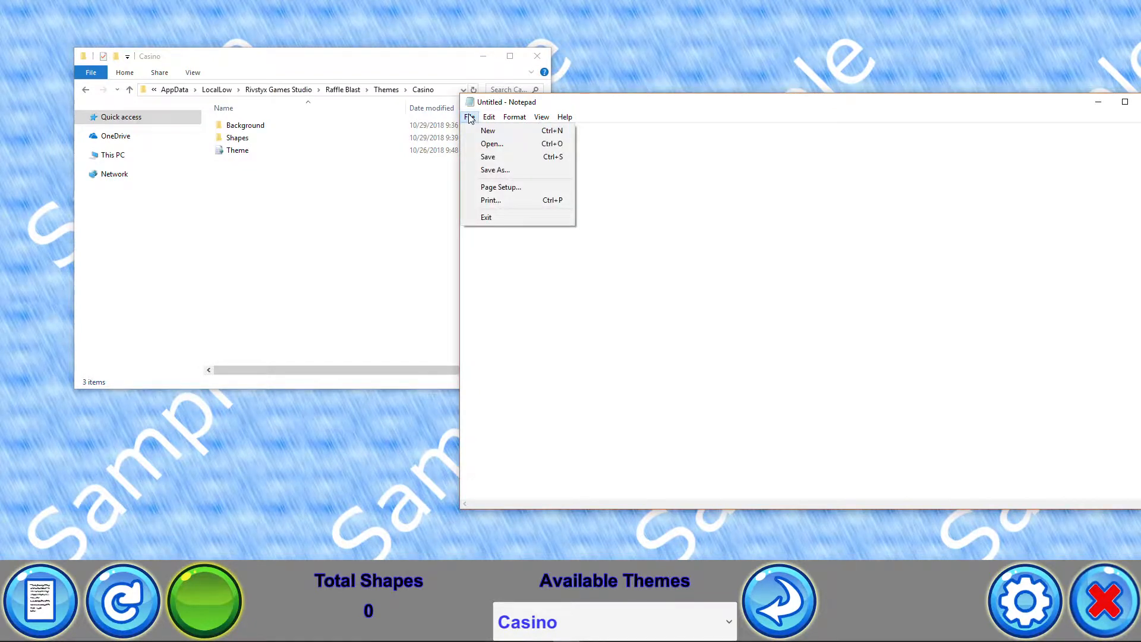
left_click(501, 170)
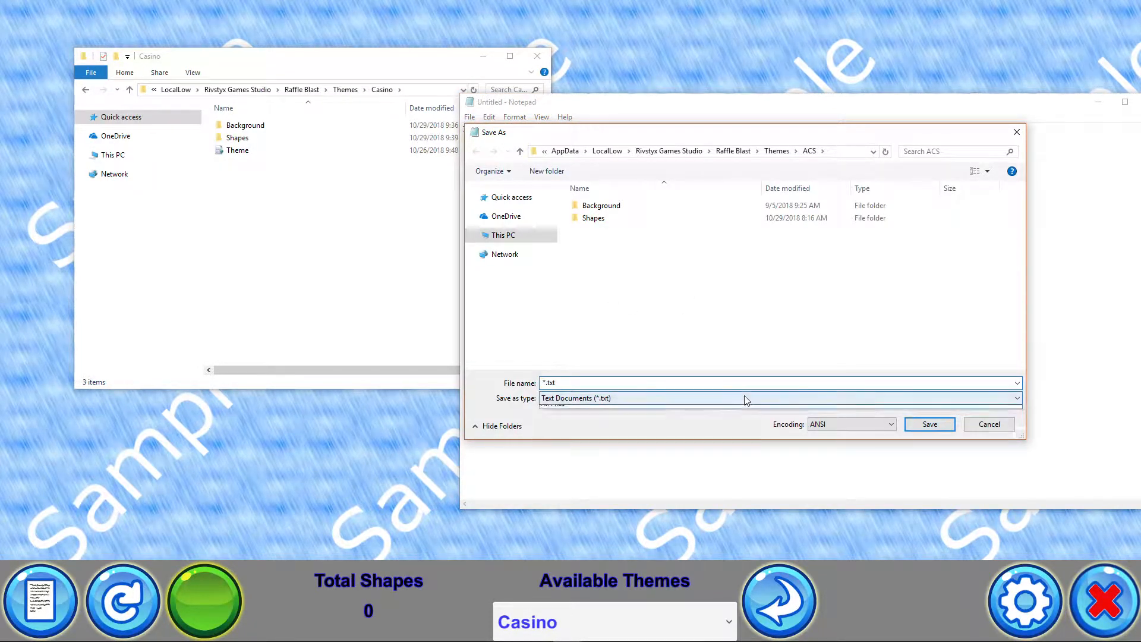
left_click(746, 399)
left_click(583, 419)
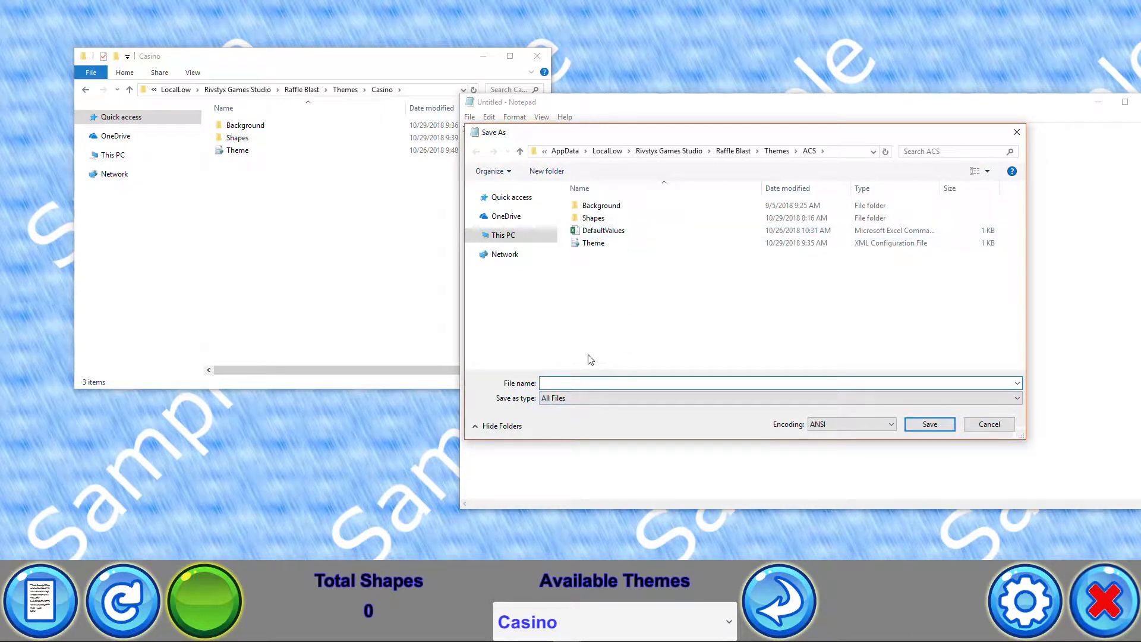
left_click(778, 152)
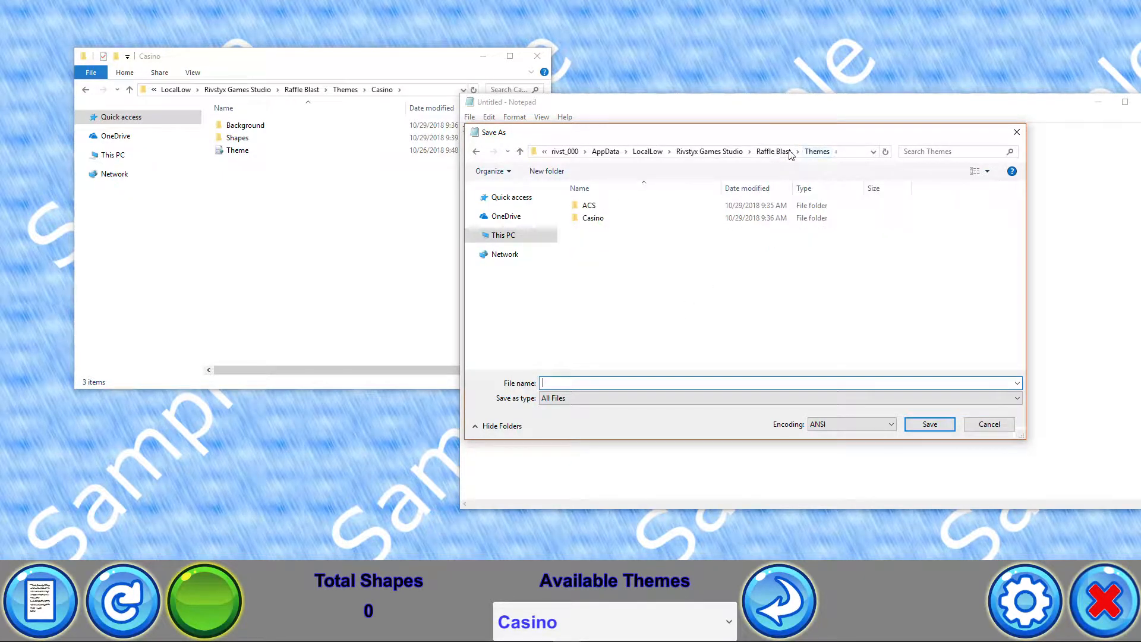
double_click(597, 220)
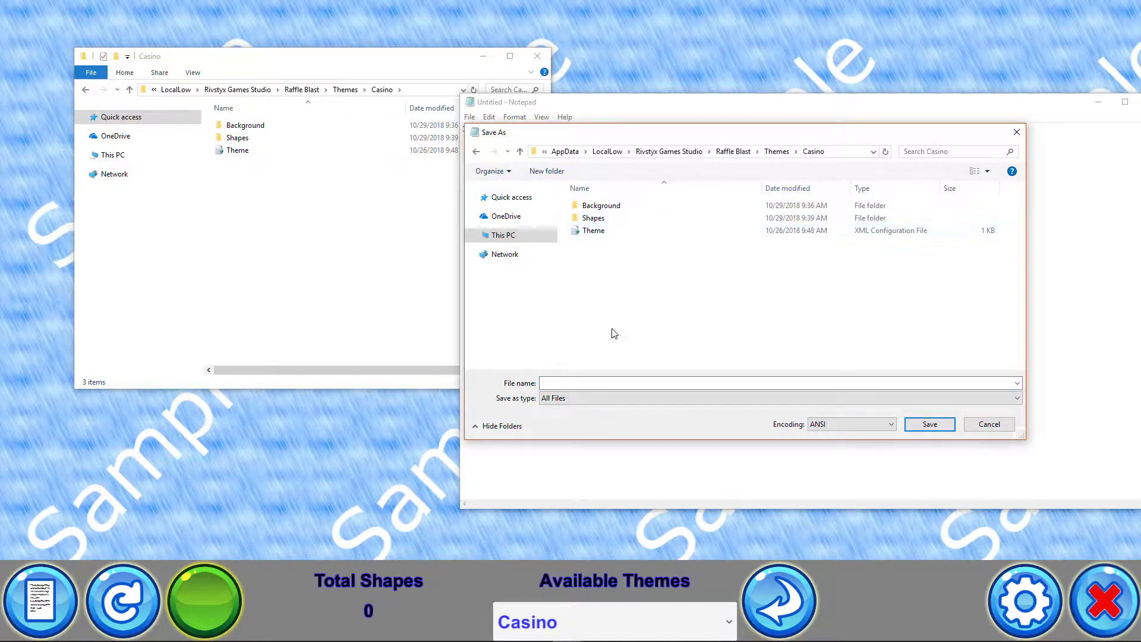
left_click(574, 382)
type("De")
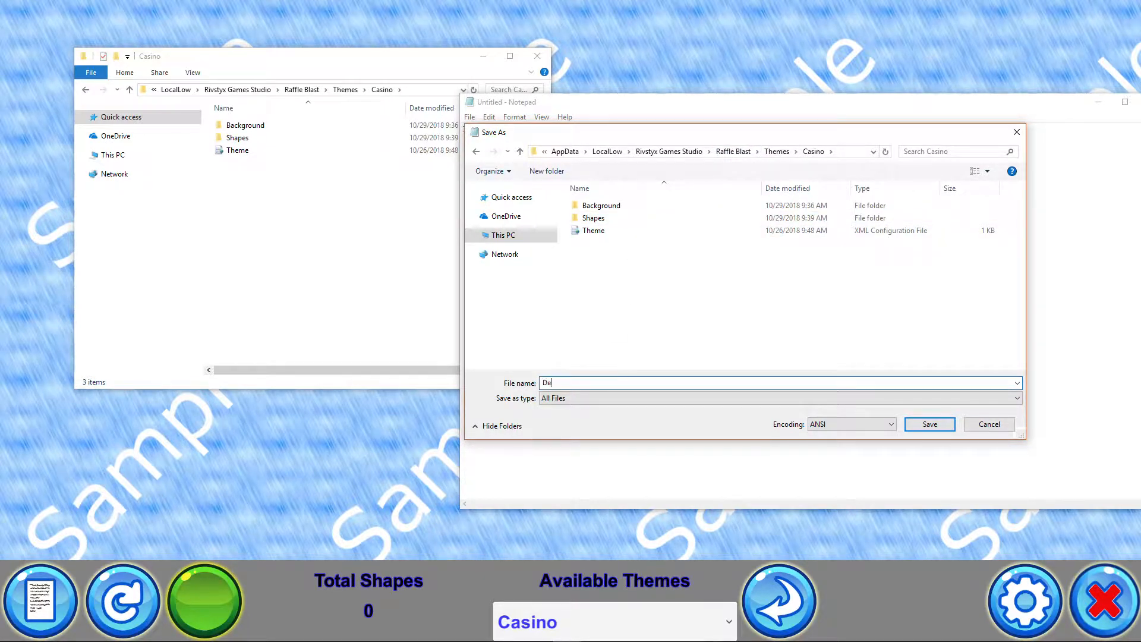
type("faultThemes.csv")
left_click(930, 425)
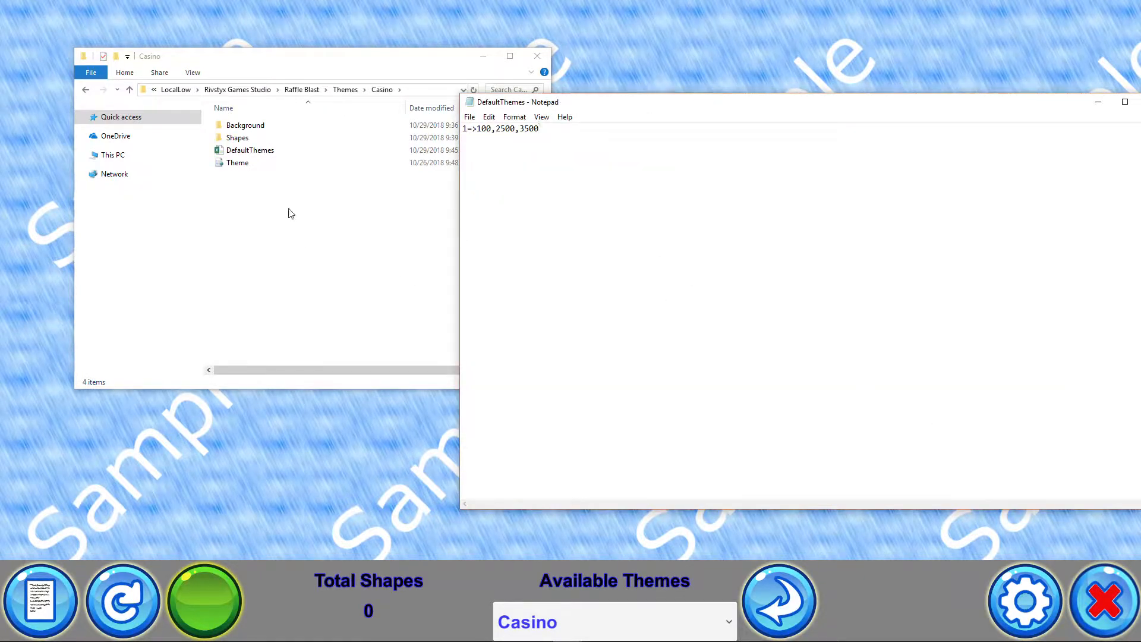
Return to the raffle app, open the values list, clear the 1=>100 entry and refresh the themes
left_click(302, 200)
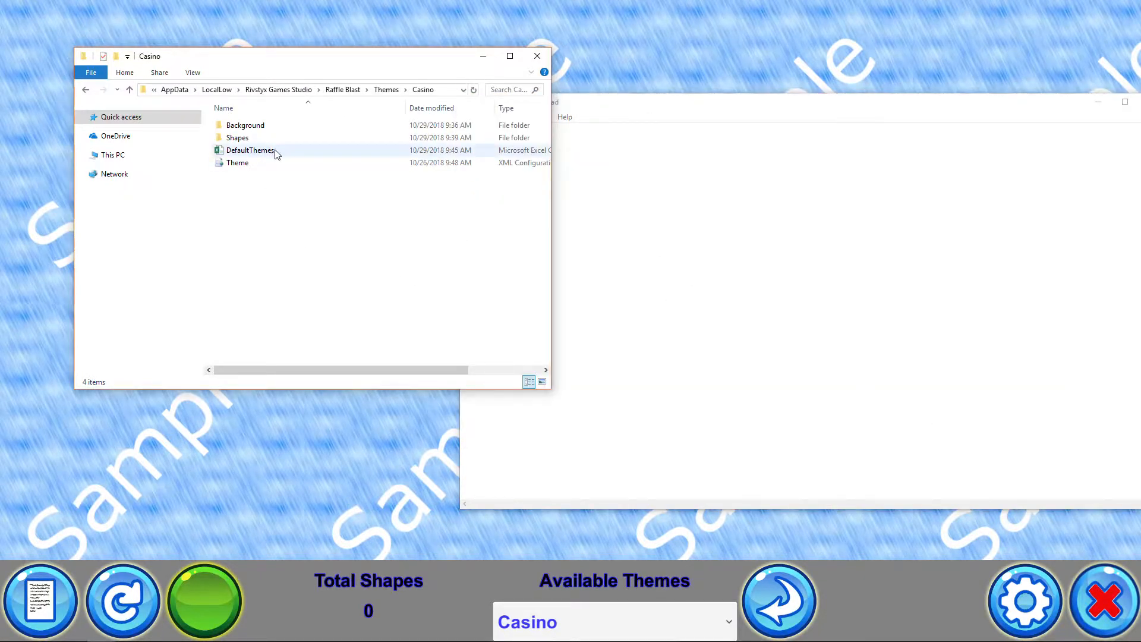
left_click(352, 494)
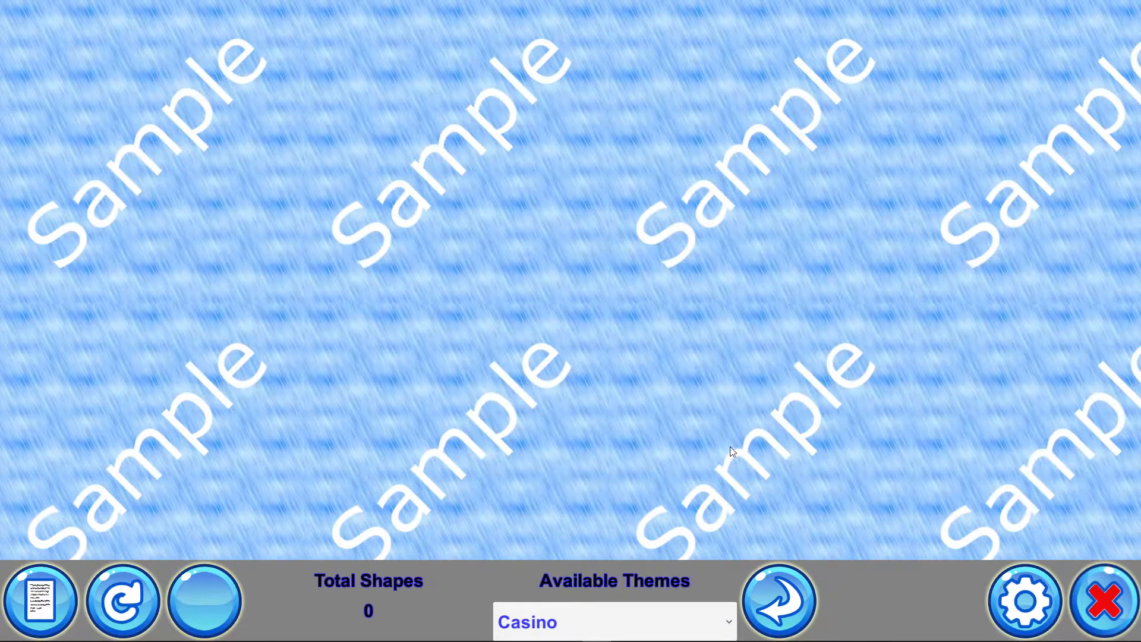
left_click(51, 608)
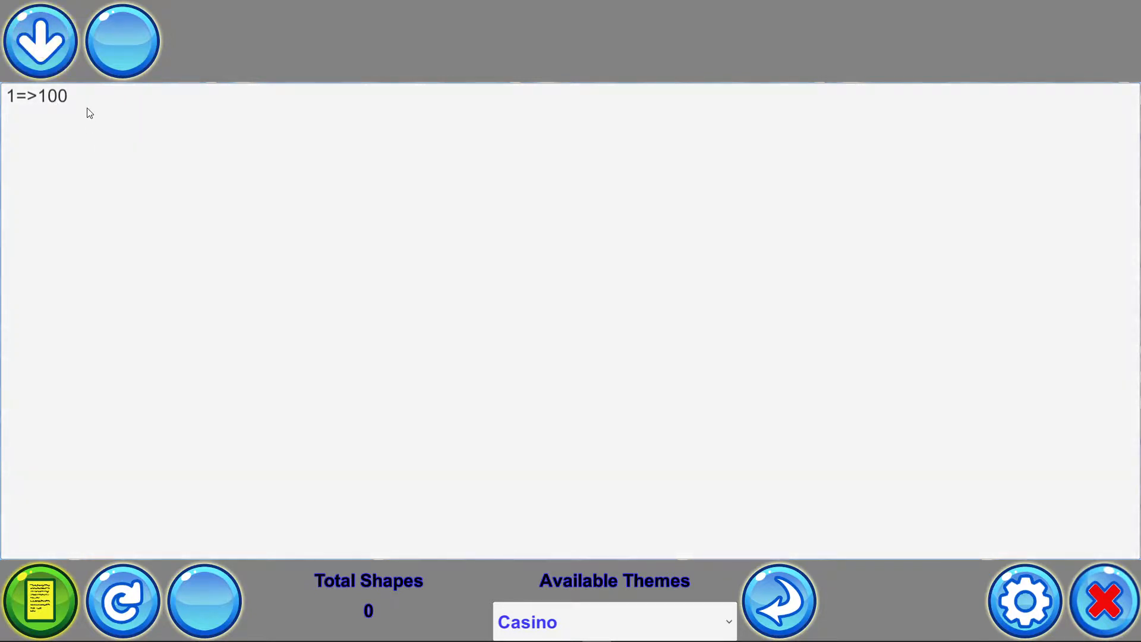
left_click_drag(86, 108, 4, 105)
left_click(116, 43)
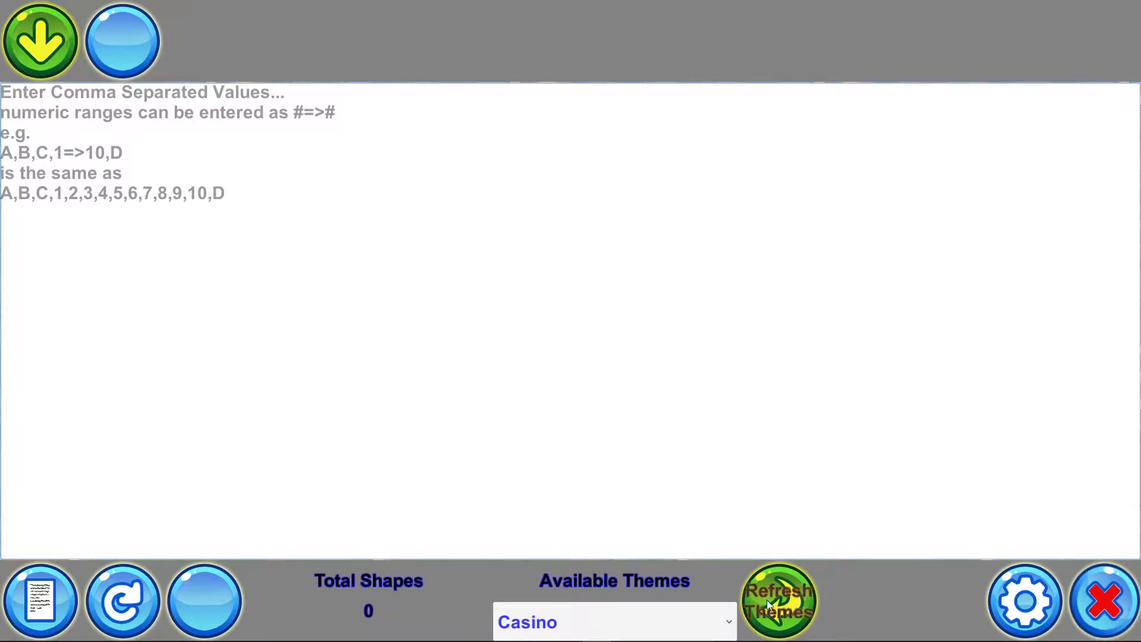
left_click(766, 604)
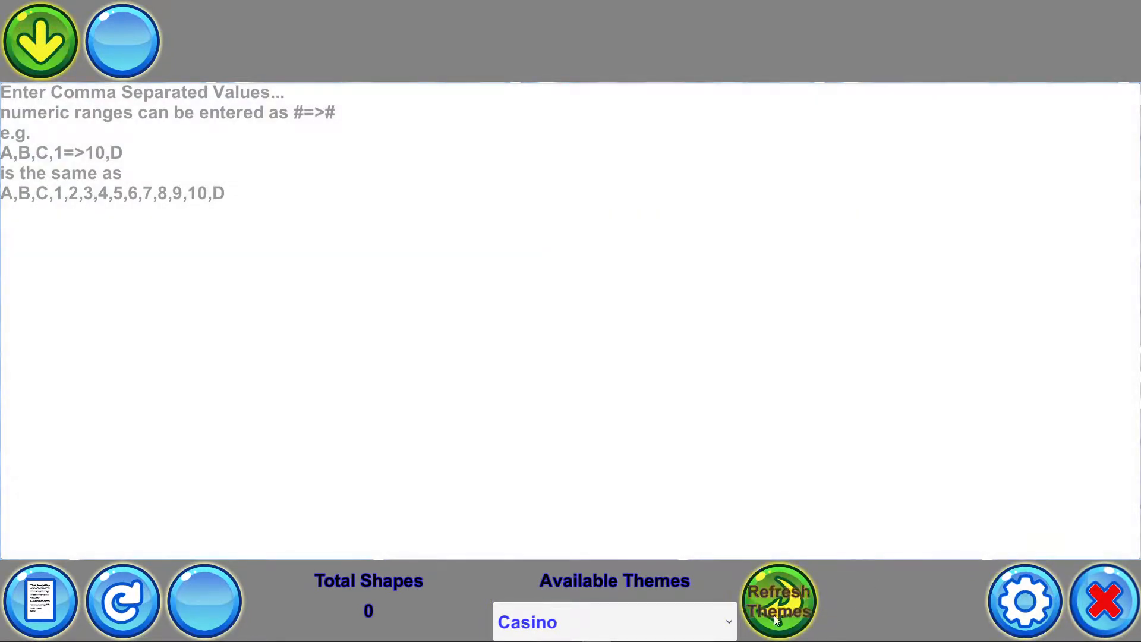
Rename the DefaultThemes file in the Casino folder to DefaultValues
mouse_move(351, 640)
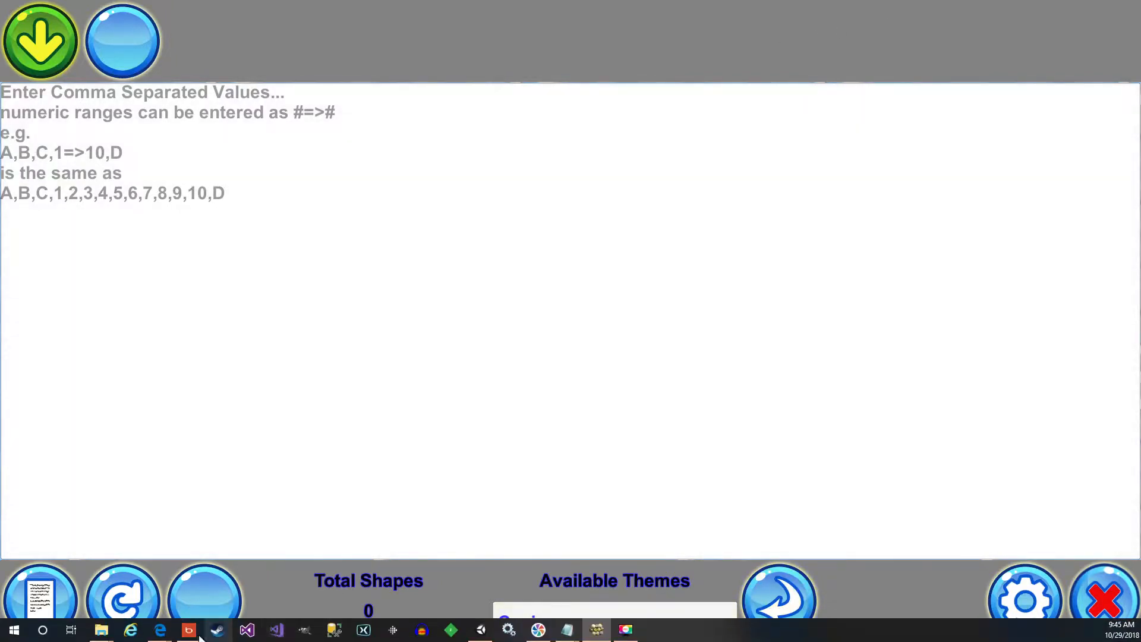
mouse_move(101, 637)
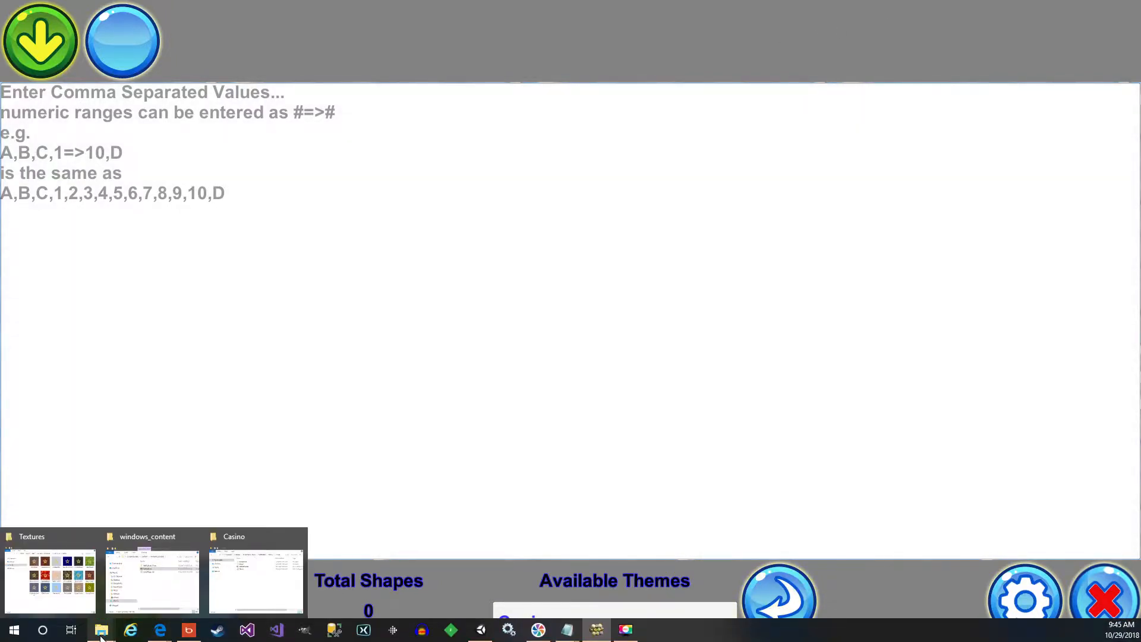
left_click(226, 600)
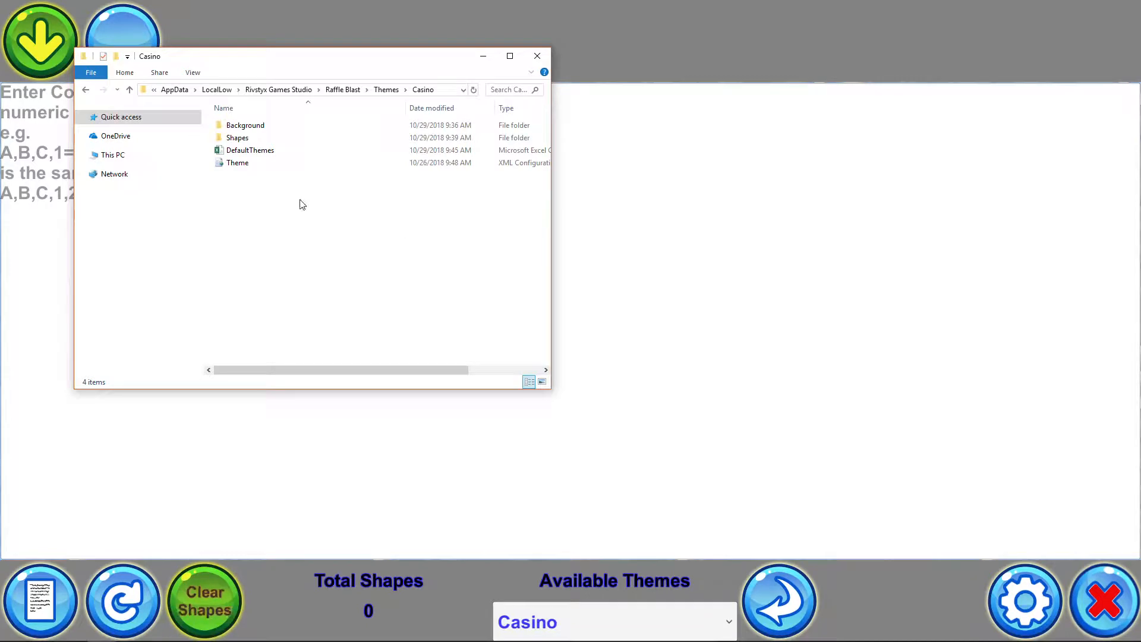
left_click(264, 152)
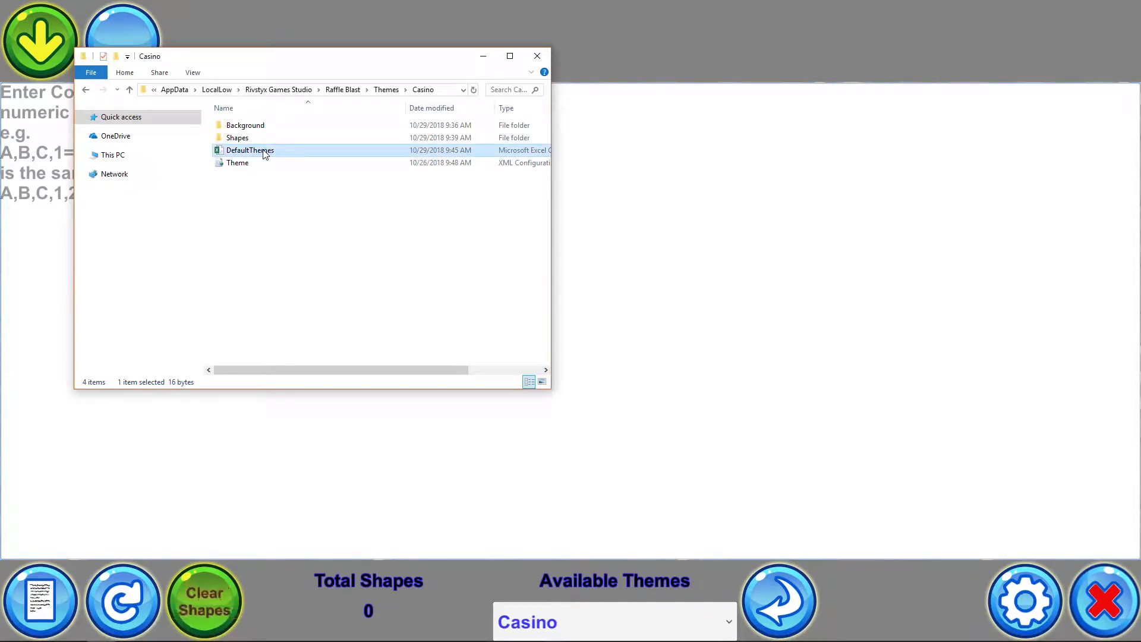
left_click(265, 152)
left_click_drag(249, 151, 292, 153)
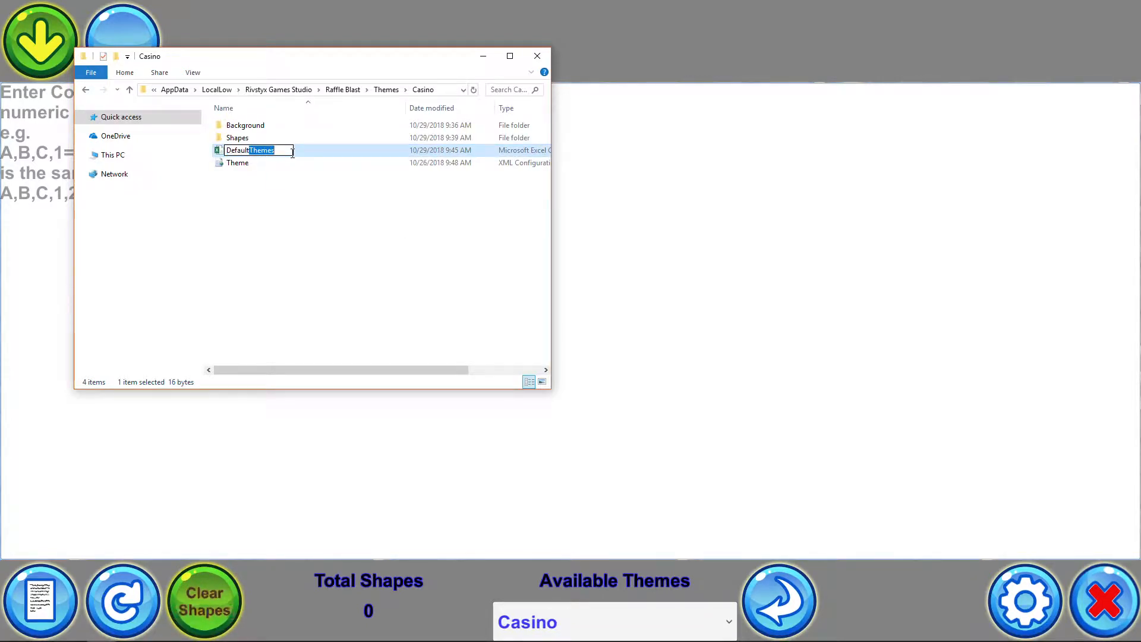
type("Values")
left_click(317, 202)
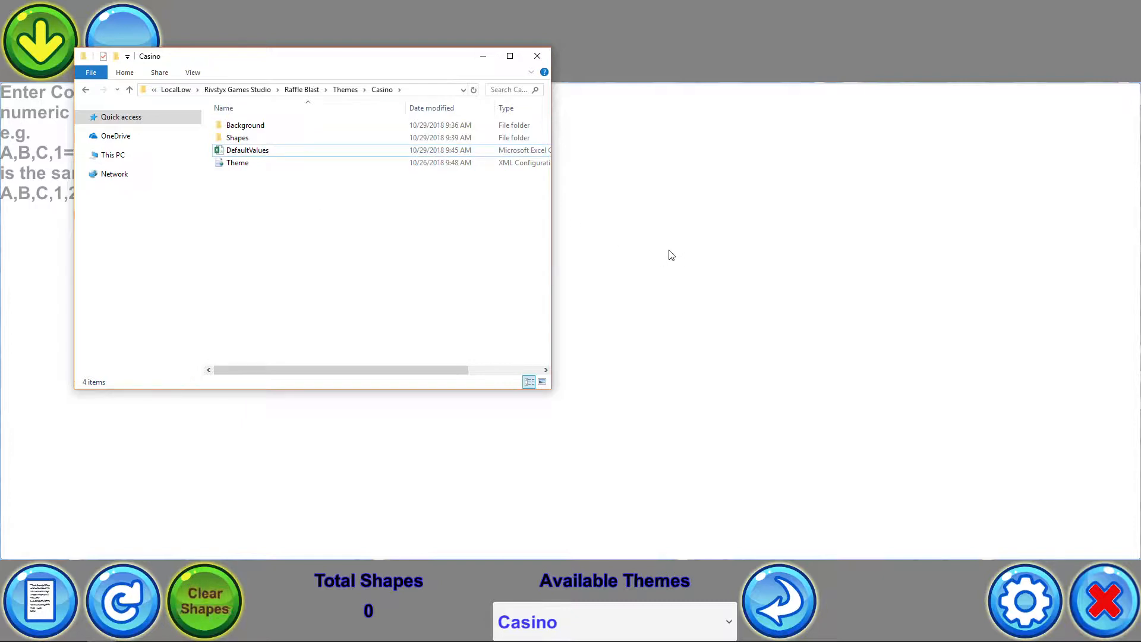
Load the theme's default values into the values list and trim the entry down to 1=>100
left_click(671, 255)
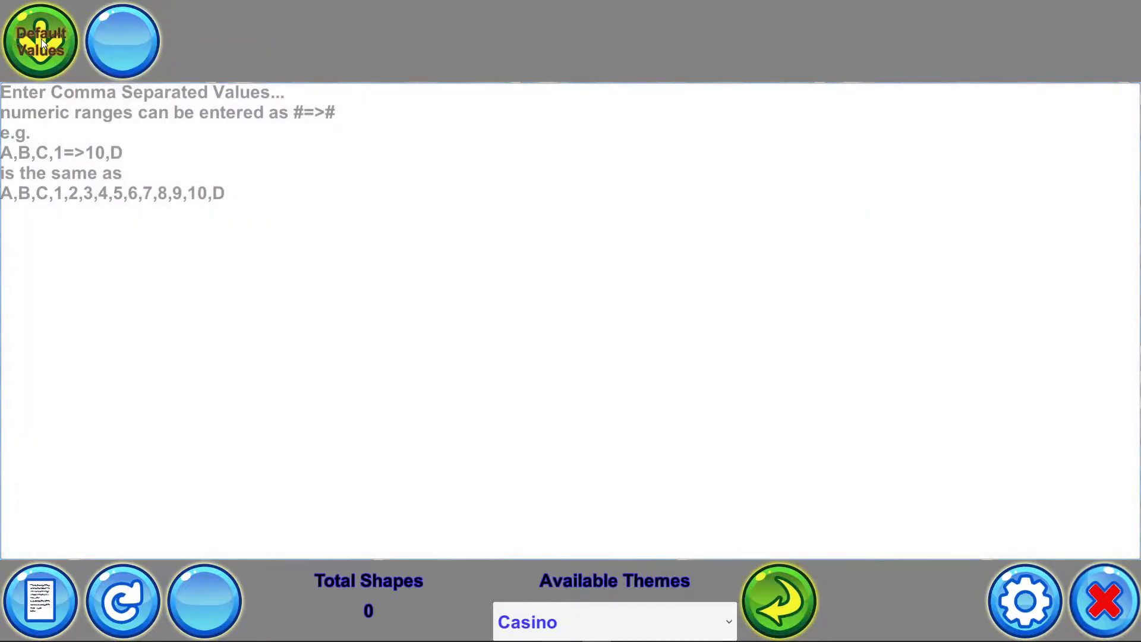
left_click(41, 38)
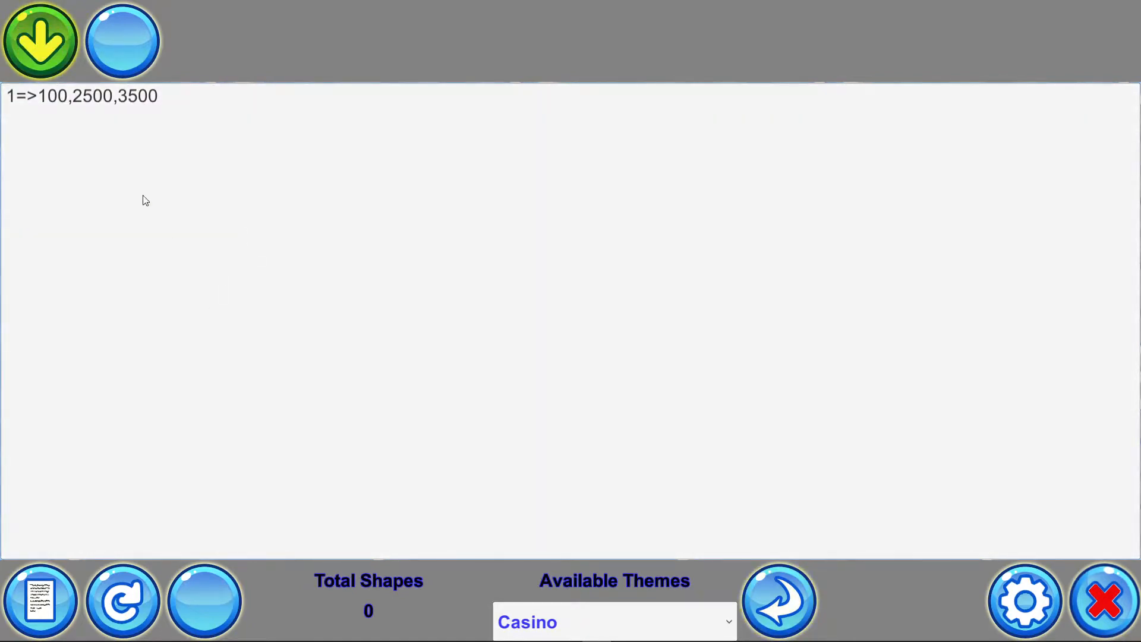
left_click_drag(191, 102, 10, 103)
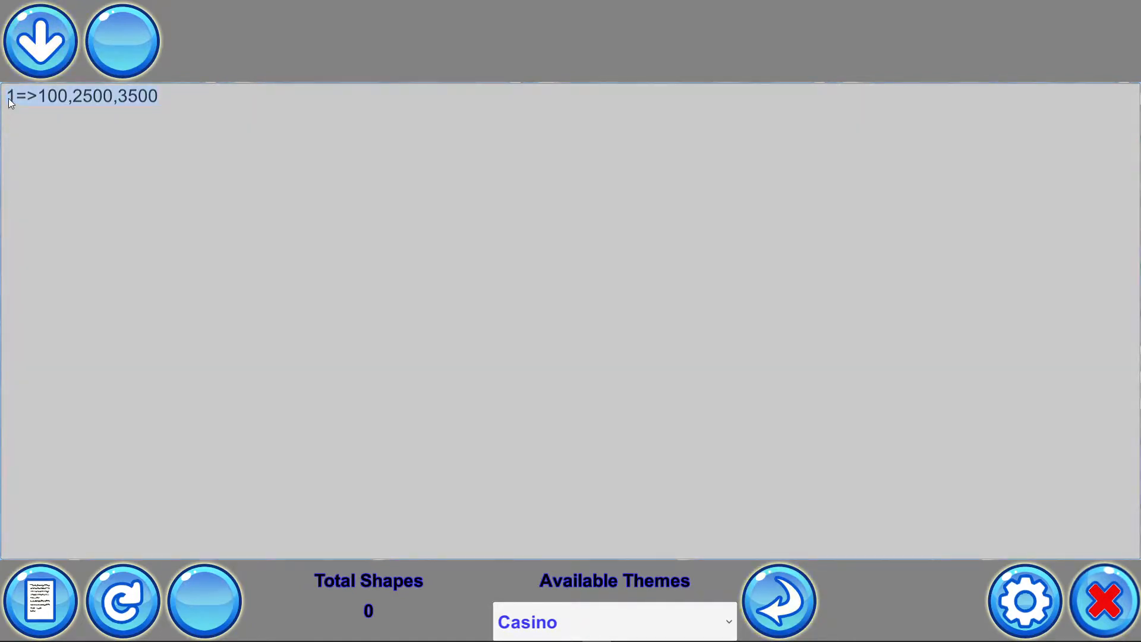
left_click(211, 93)
key("BackSpace")
key("BackSpace")
key("BackSpace")
key("BackSpace")
key("BackSpace")
key("BackSpace")
key("BackSpace")
key("BackSpace")
key("BackSpace")
key("BackSpace")
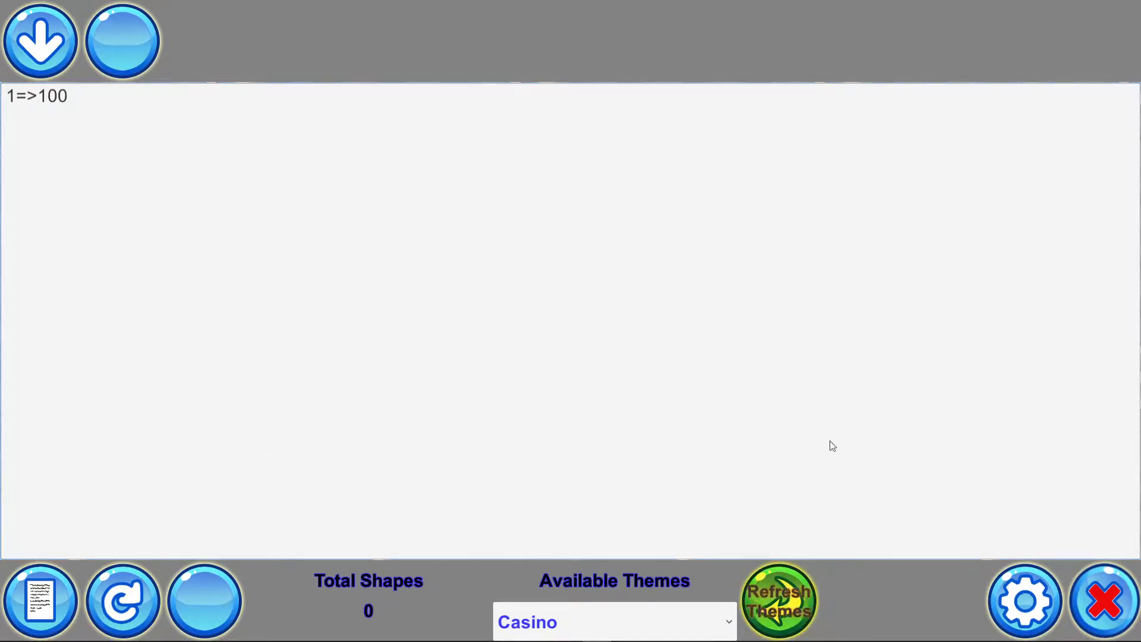
mouse_move(102, 635)
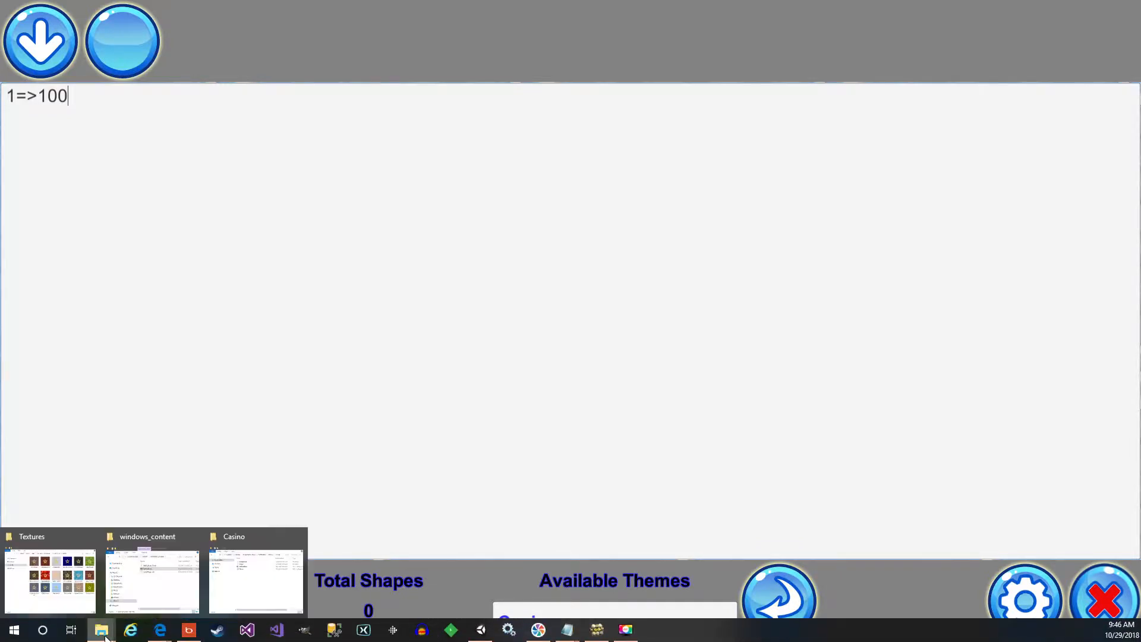
left_click(243, 576)
mouse_move(108, 637)
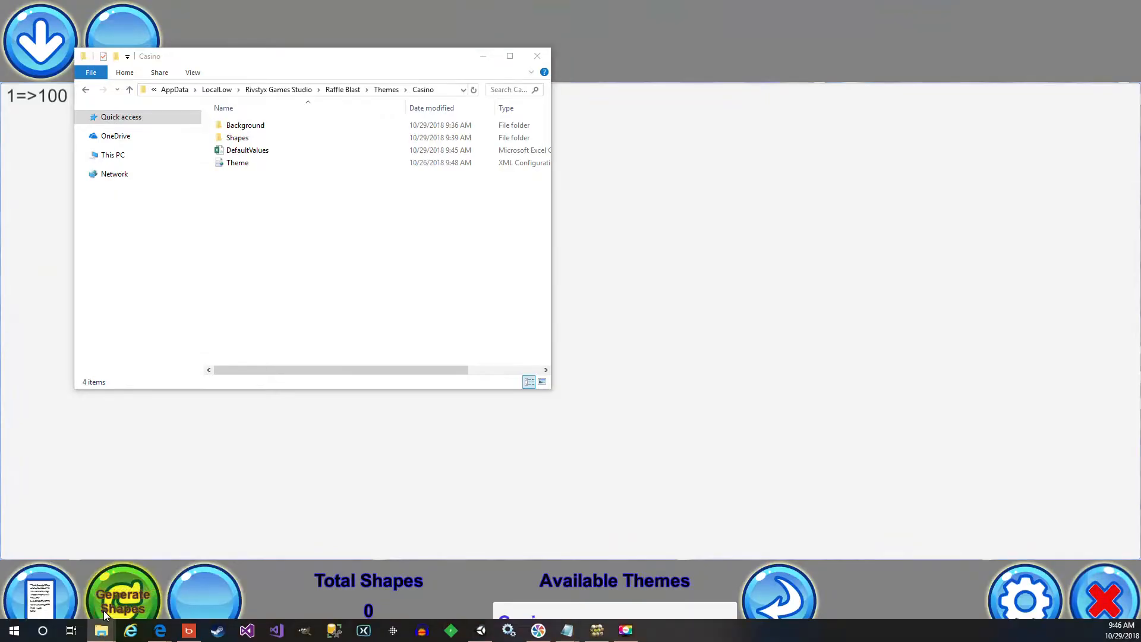
left_click(103, 611)
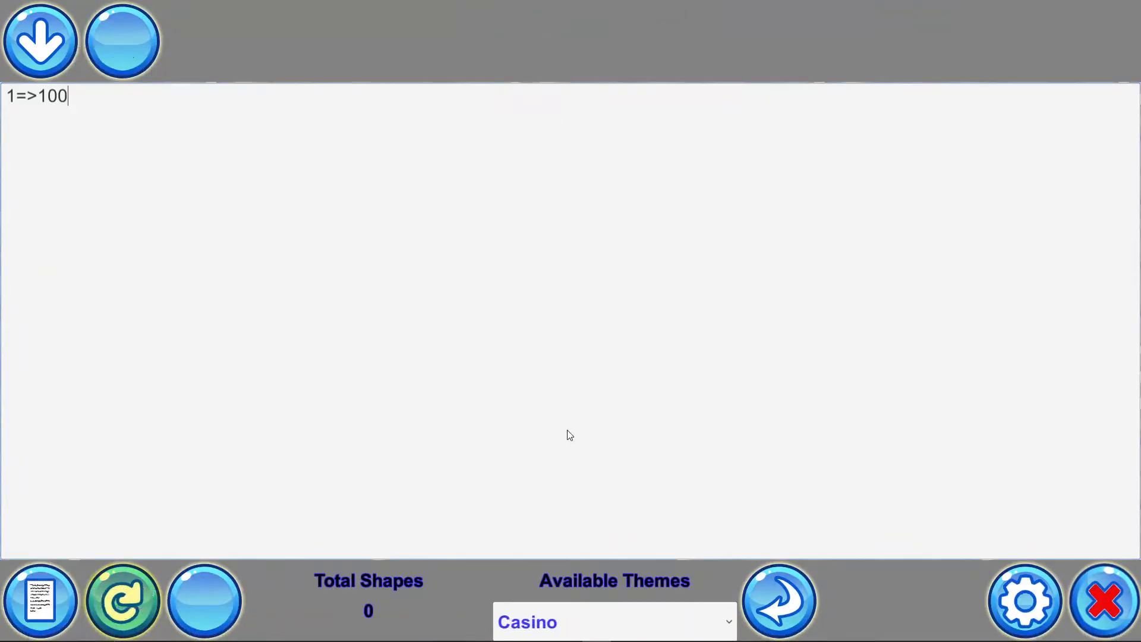
Open the Casino theme folder through the settings' Themes shortcut, and the CasinoSample Backgrounds folder beside it
left_click(1021, 598)
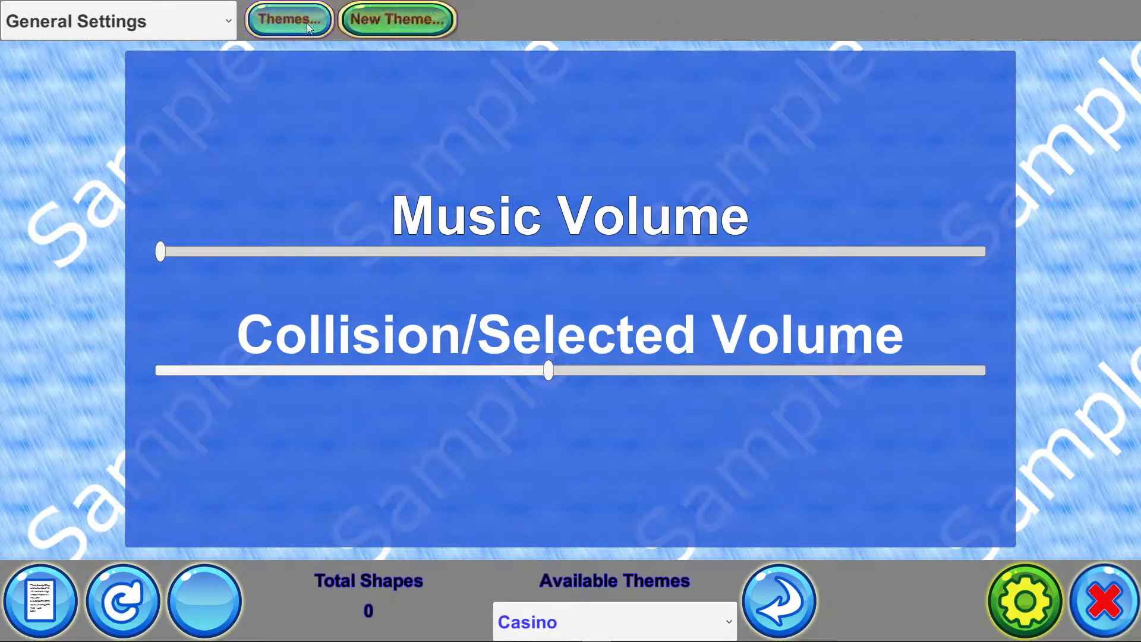
left_click(289, 19)
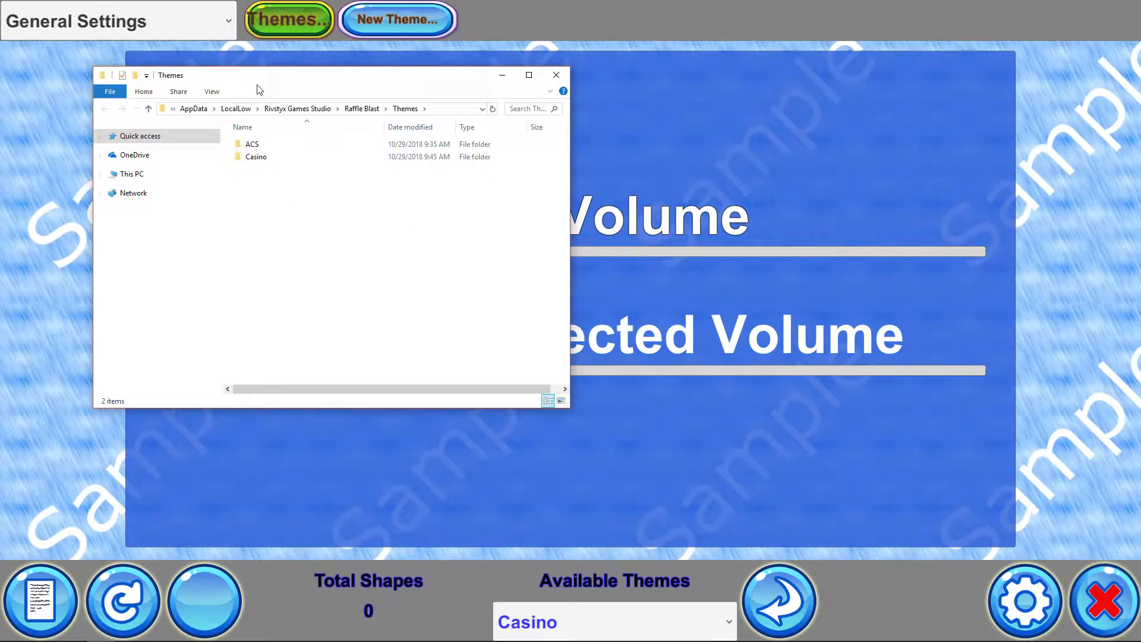
left_click_drag(263, 79, 253, 111)
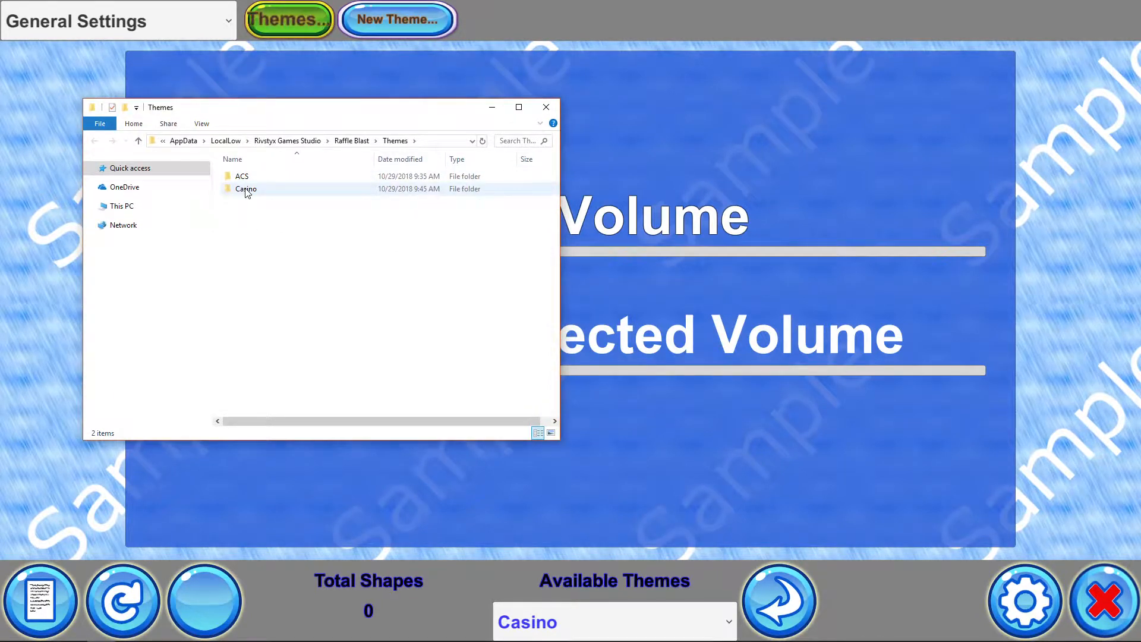
left_click(102, 630)
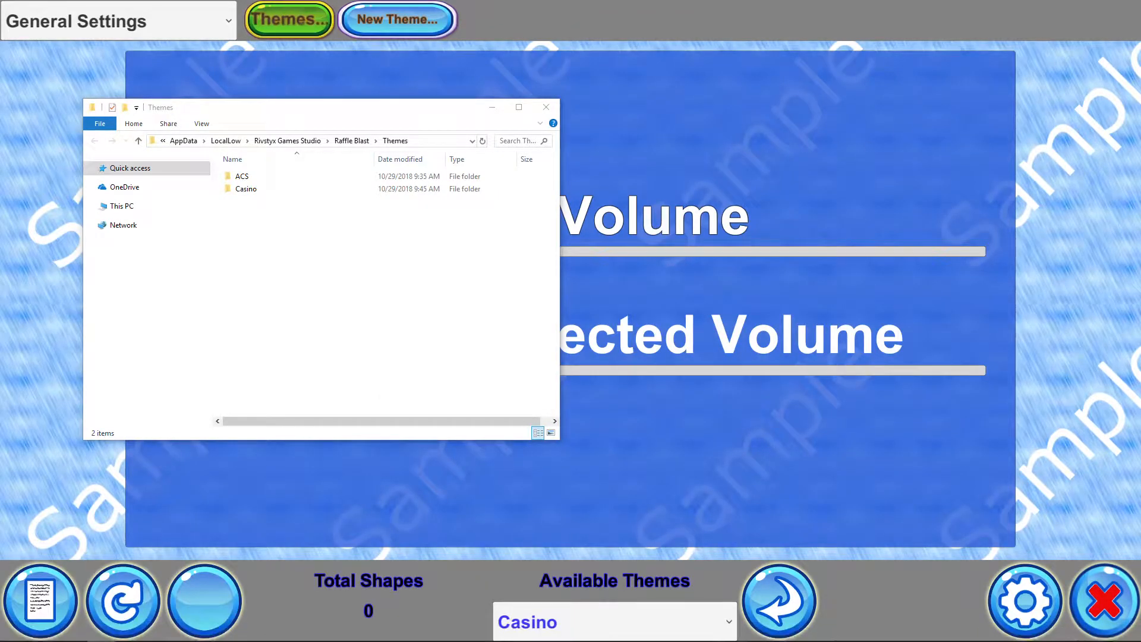
left_click_drag(1140, 172, 813, 108)
left_click_drag(385, 124, 396, 129)
double_click(257, 194)
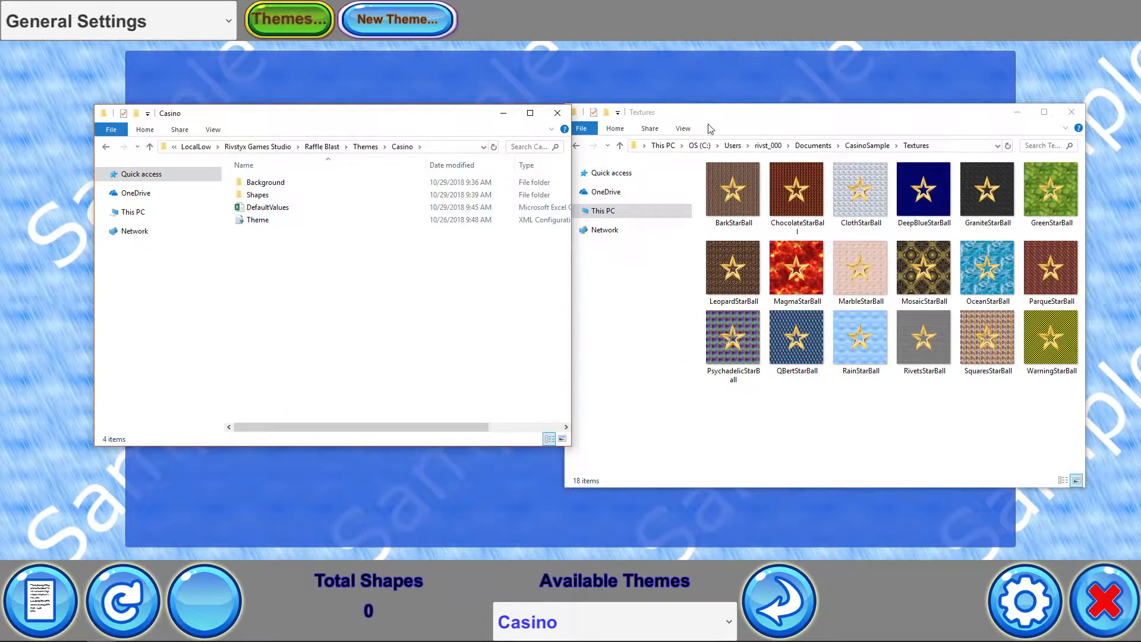
left_click(756, 112)
left_click(859, 146)
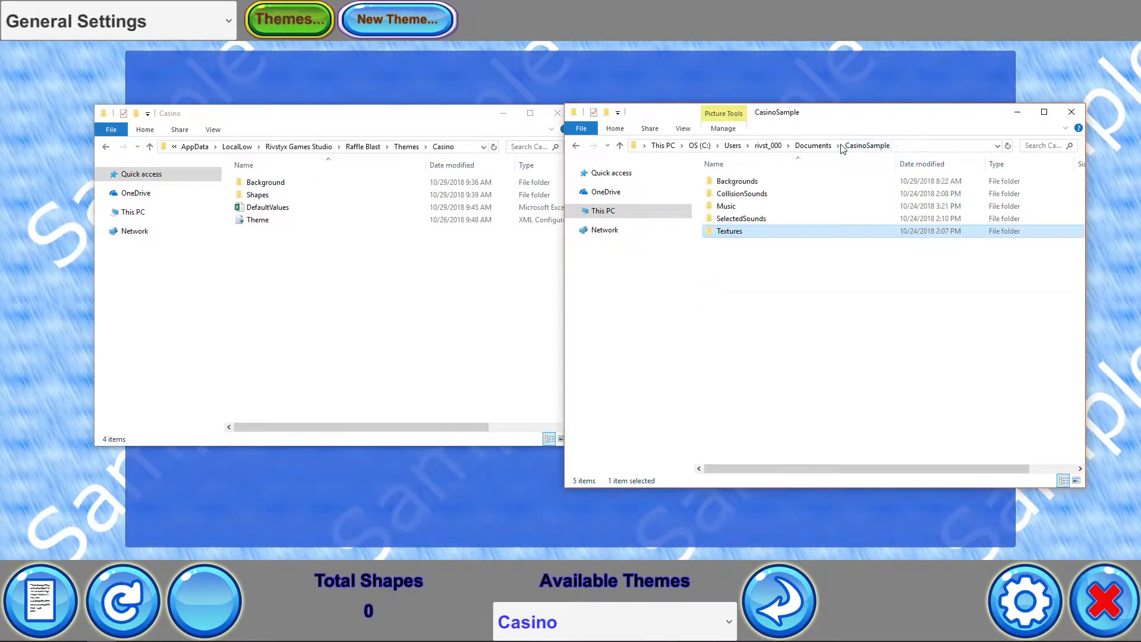
double_click(736, 183)
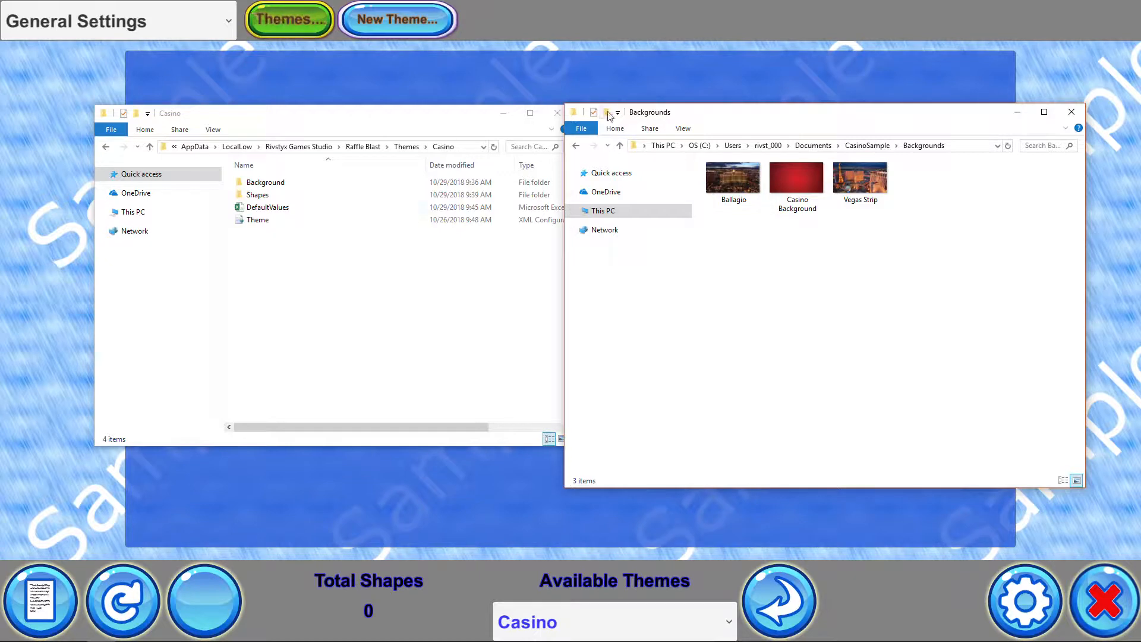
Delete the samplebackground image from the Casino theme's Background Images folder
left_click(363, 119)
double_click(271, 184)
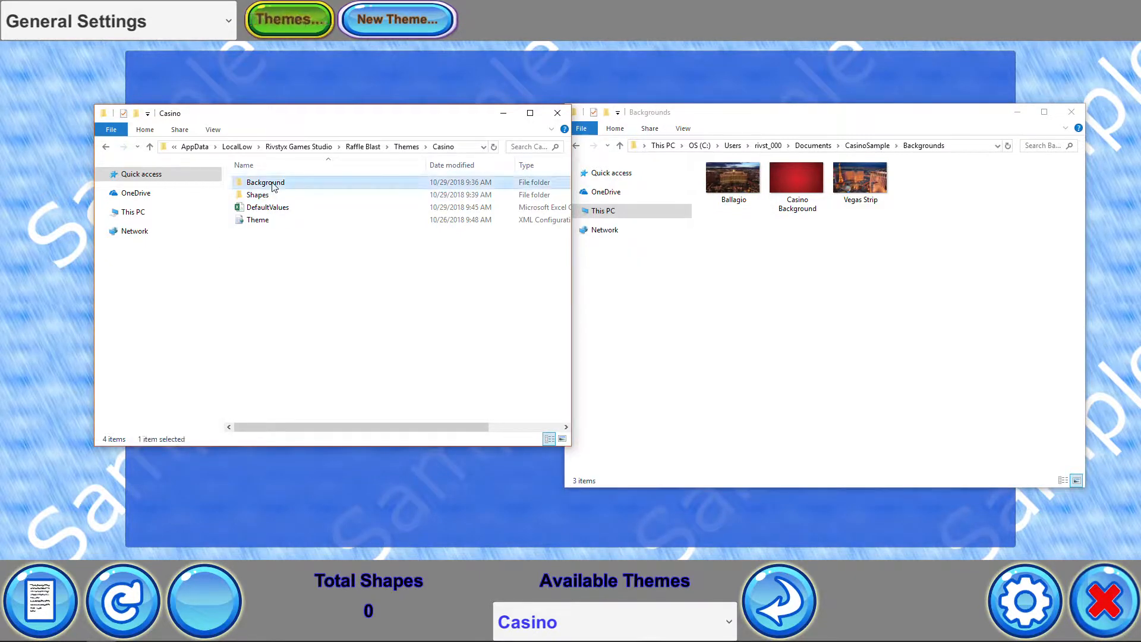
double_click(272, 184)
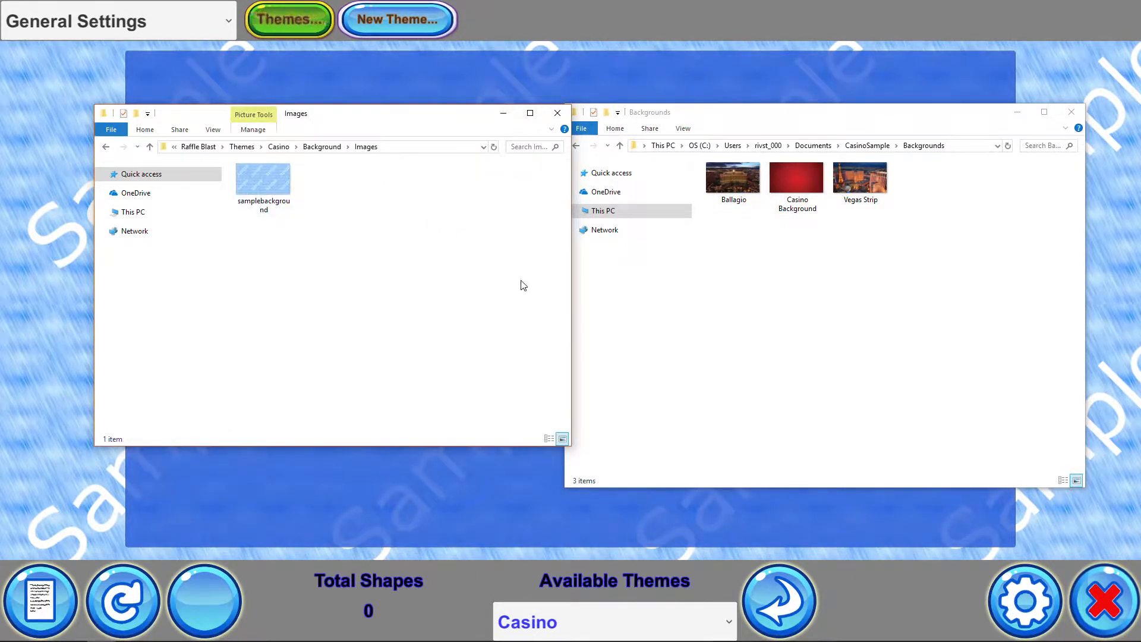
left_click(250, 186)
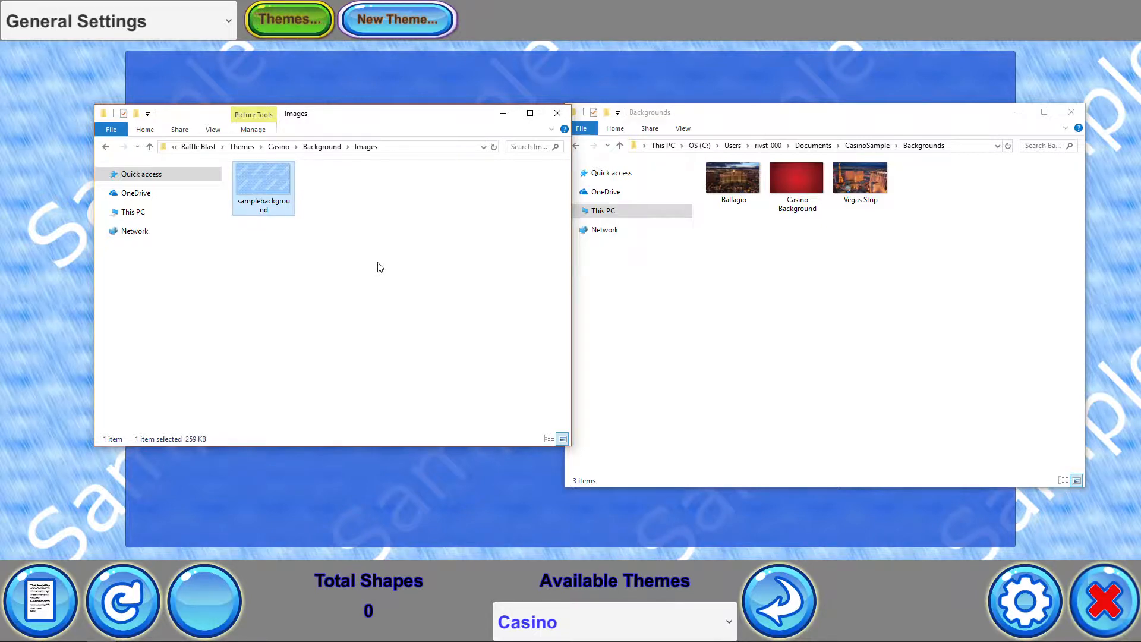
key("Delete")
Copy the Ballagio, Casino Background and Vegas Strip images into the Casino theme's Background Images folder
left_click(733, 187)
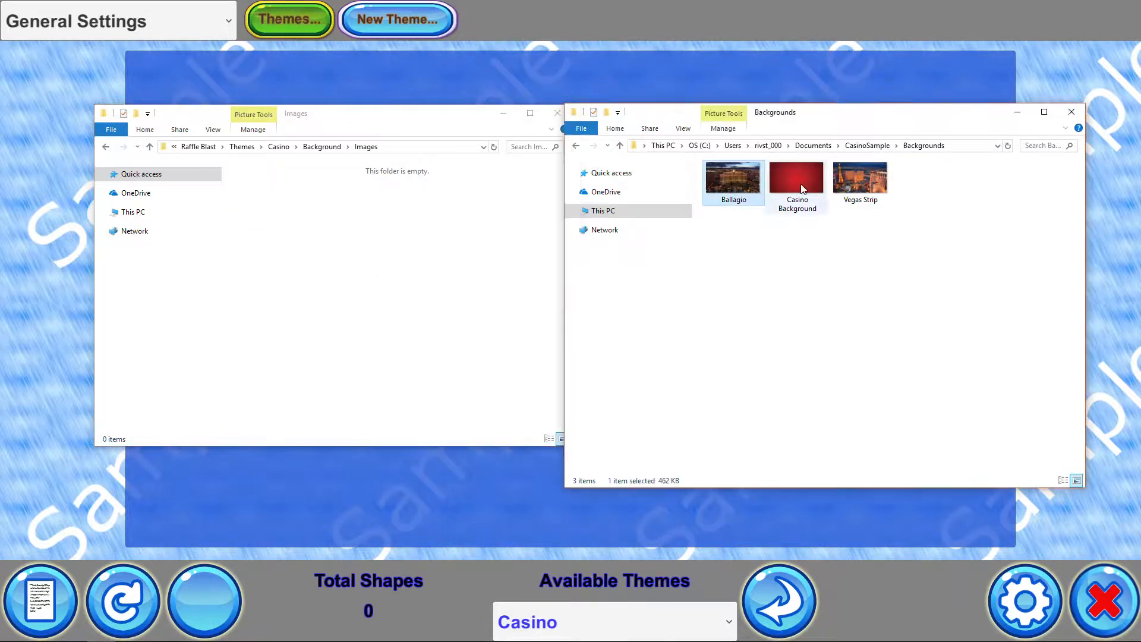
left_click(802, 185, "ctrl")
left_click(865, 192, "ctrl")
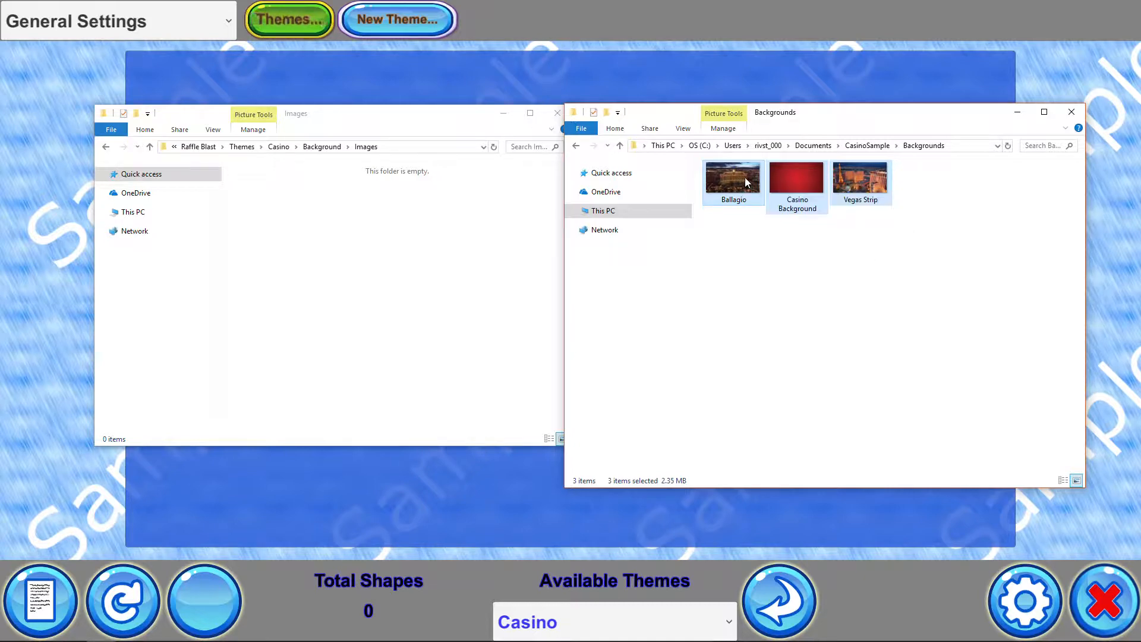
left_click_drag(744, 177, 351, 256)
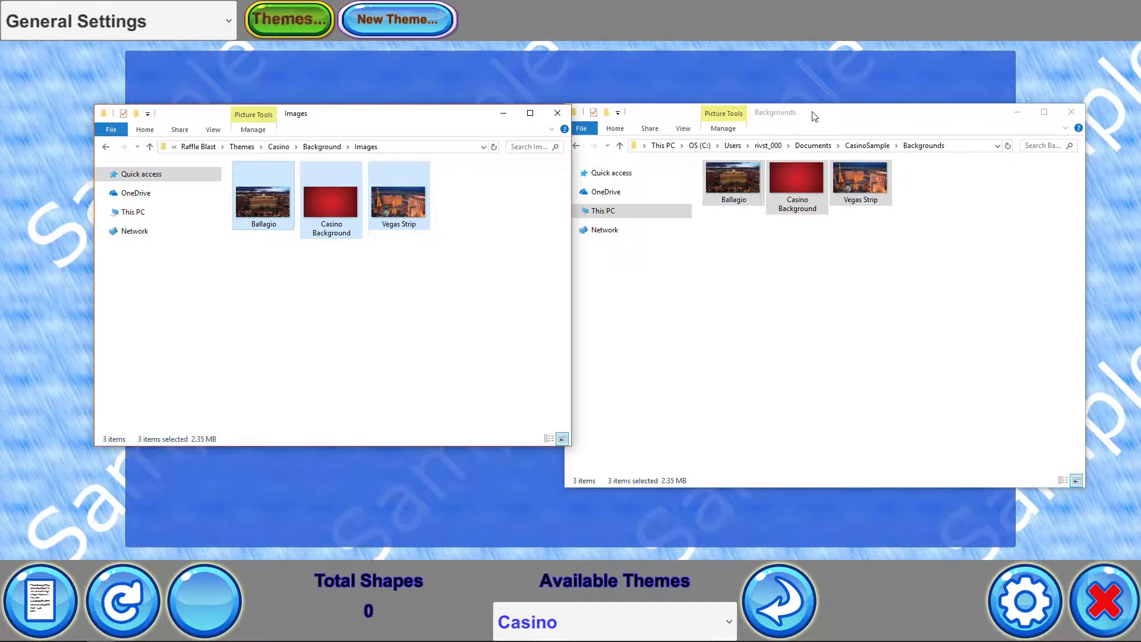
Close the settings and reload the theme so the new background images are used
left_click_drag(813, 113, 1140, 196)
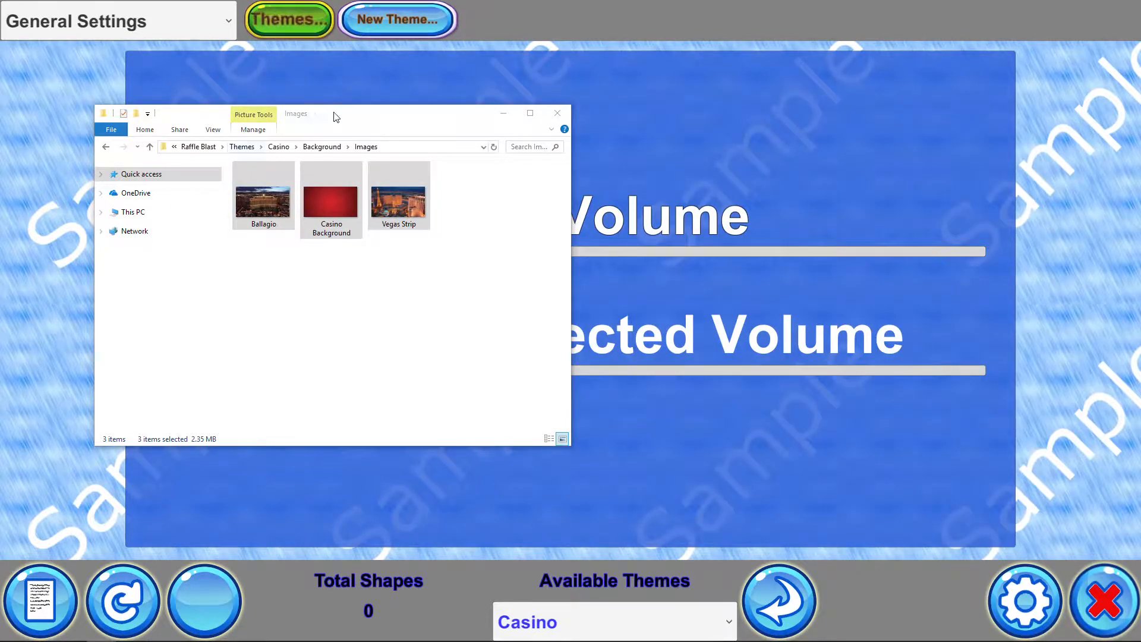
left_click_drag(336, 117, 1140, 179)
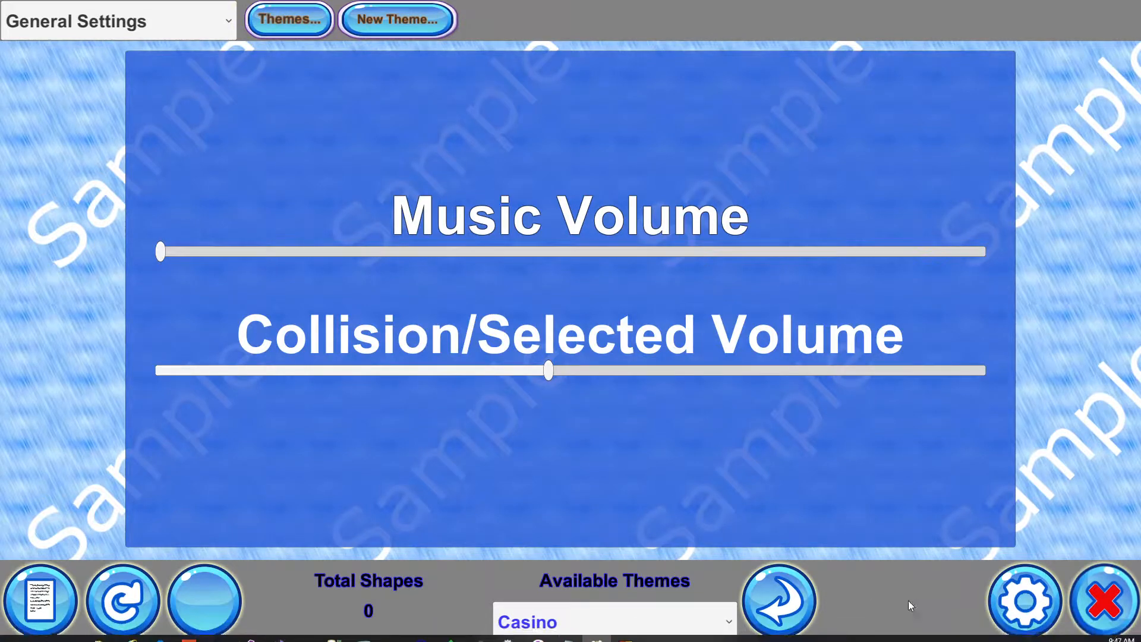
left_click(1029, 608)
left_click(788, 602)
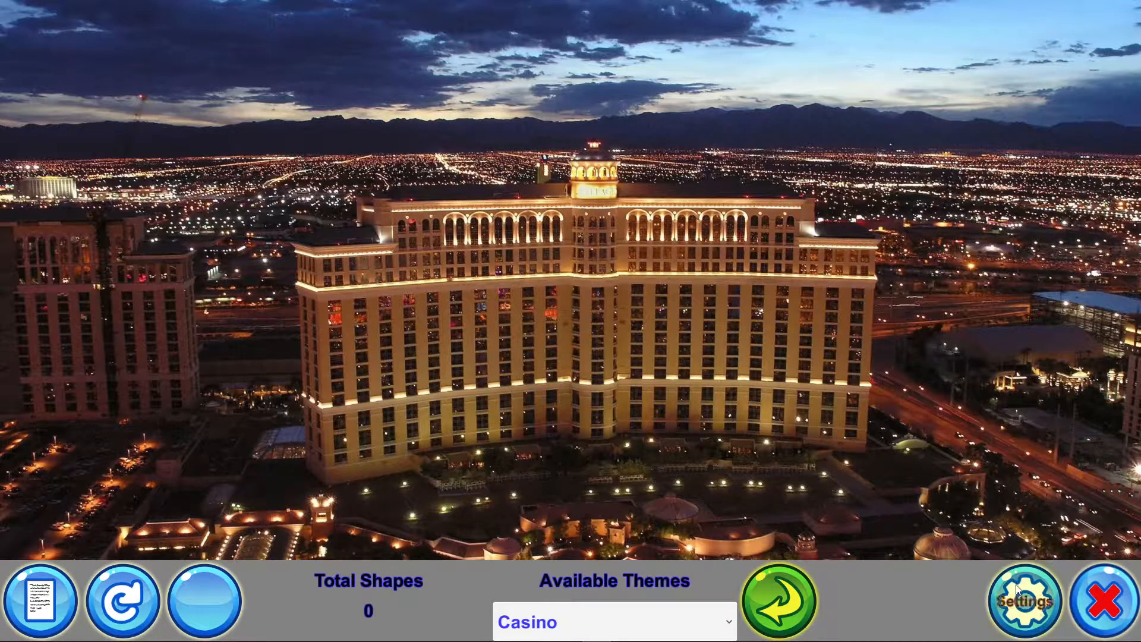
Set the Background Transition to 5 seconds in Theme Settings and save it
left_click(1018, 615)
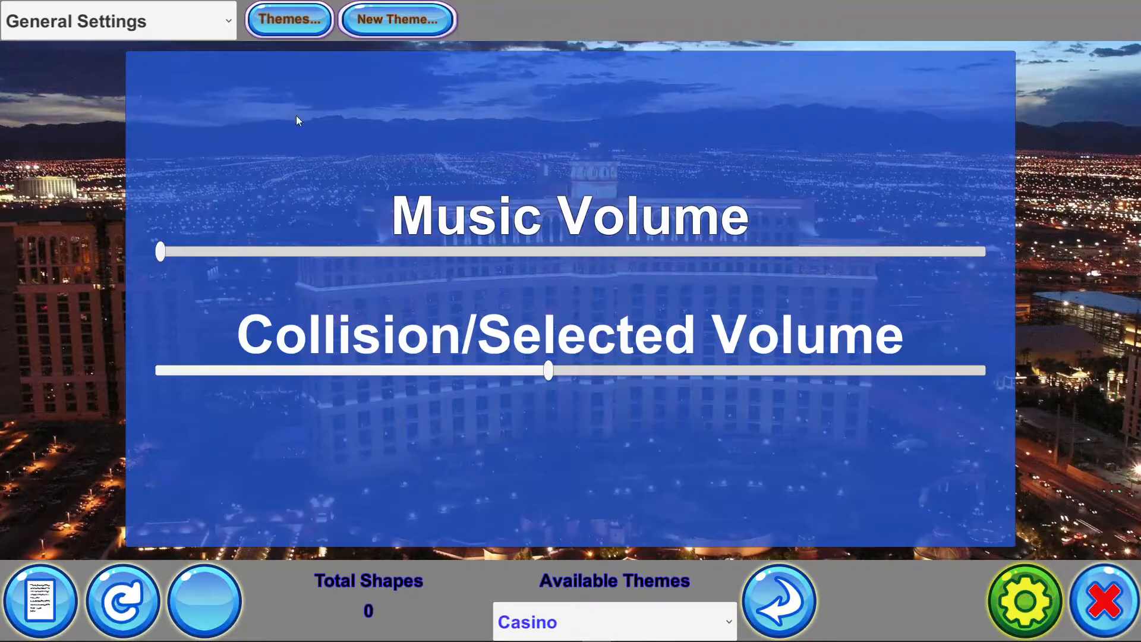
left_click(113, 21)
left_click(112, 94)
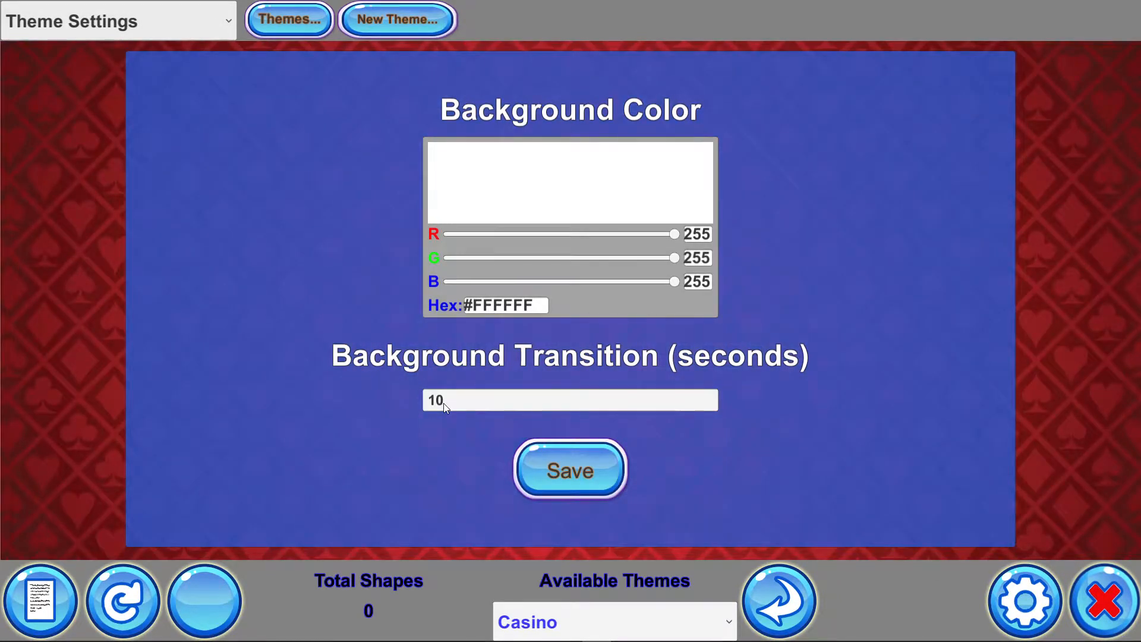
left_click(486, 401)
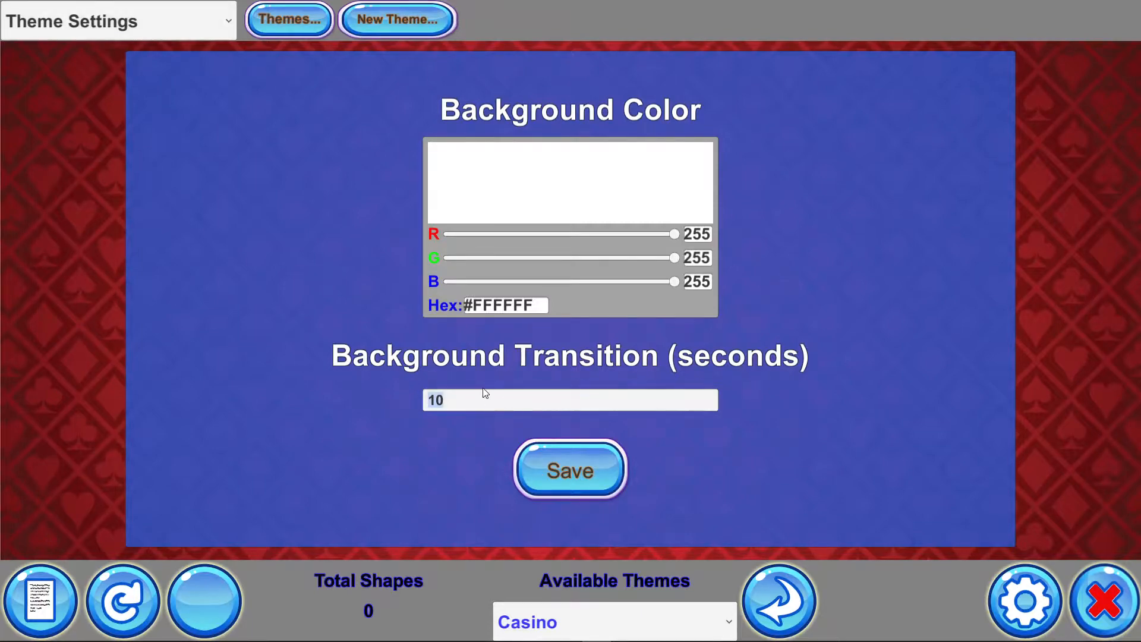
type("5")
left_click(569, 476)
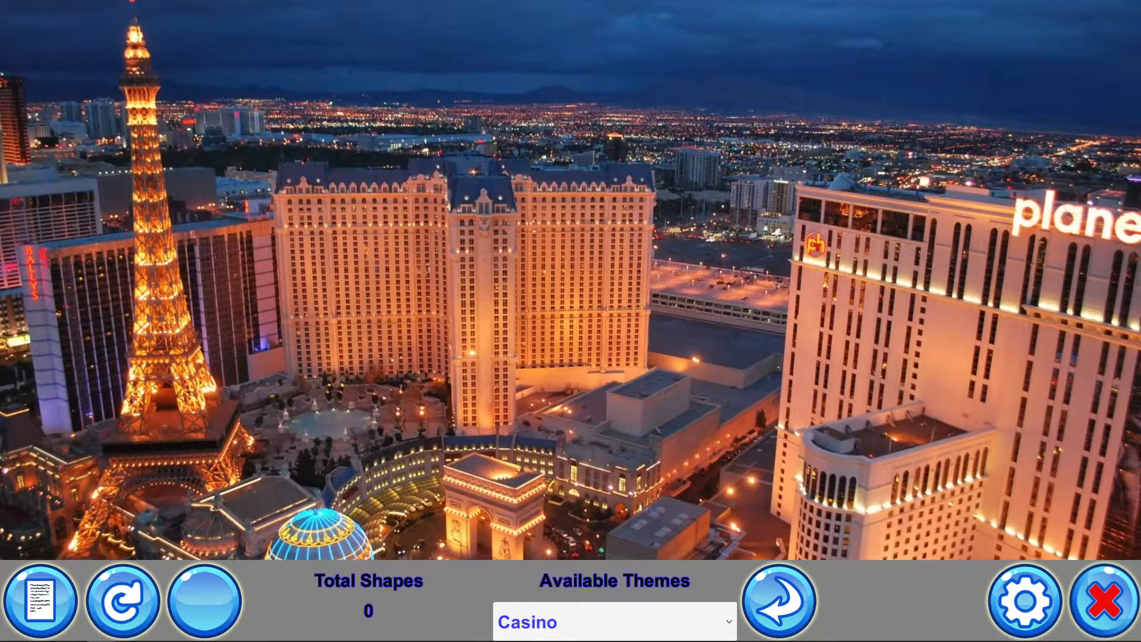
Open the Casino theme's Theme file in Notepad and examine its BackgroundTransitionMS value
key("alt+Tab")
left_click_drag(527, 112, 532, 87)
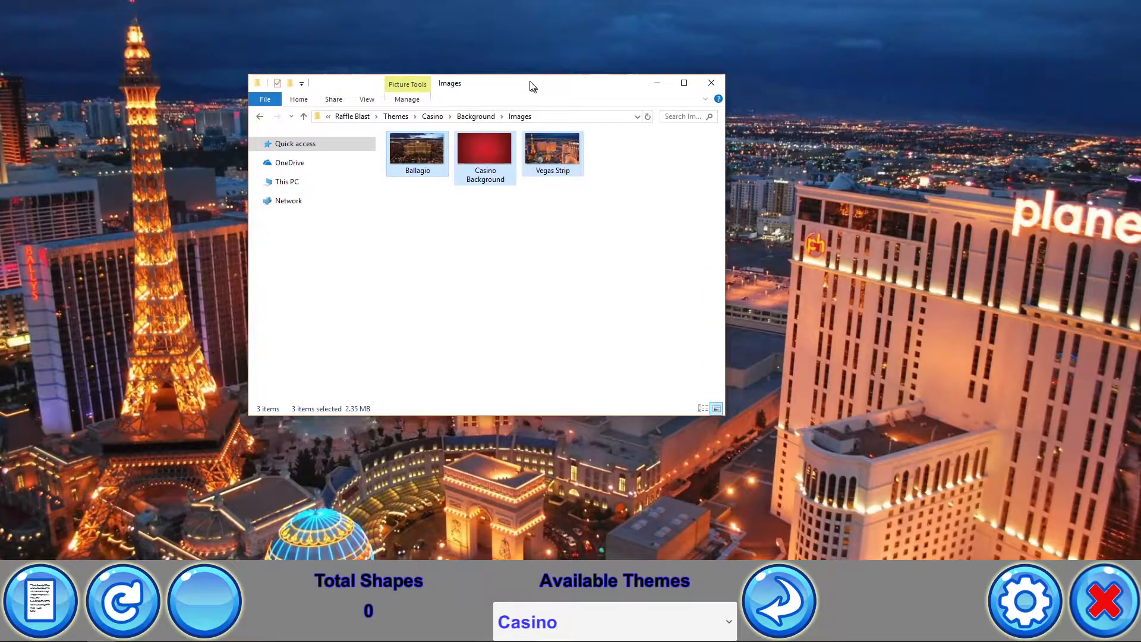
left_click(396, 115)
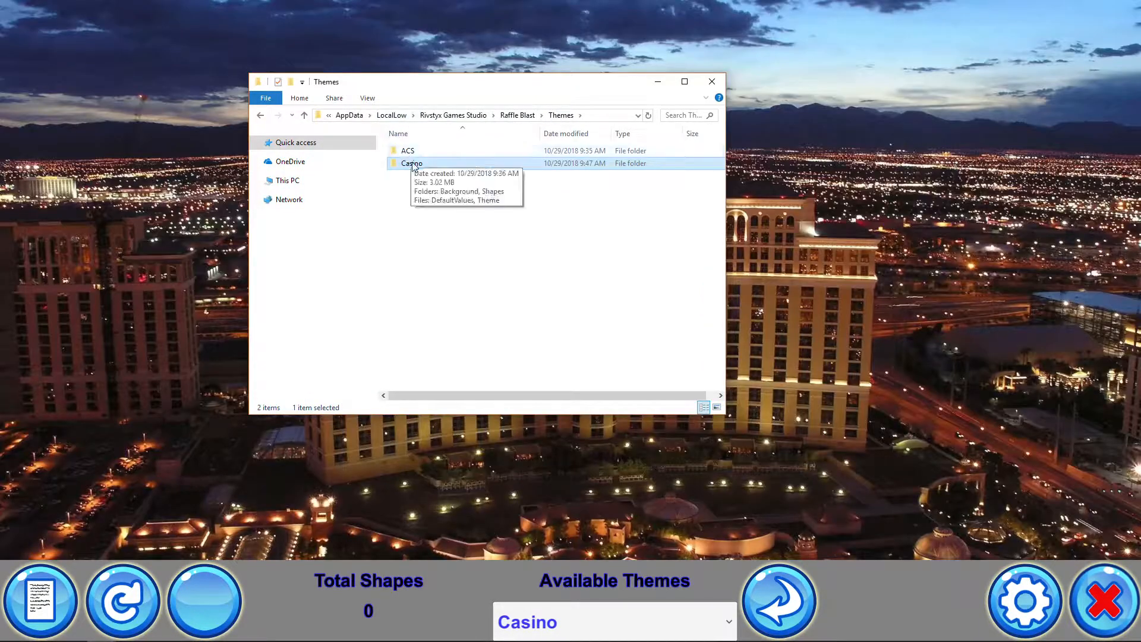
double_click(411, 163)
left_click(415, 188)
right_click(414, 188)
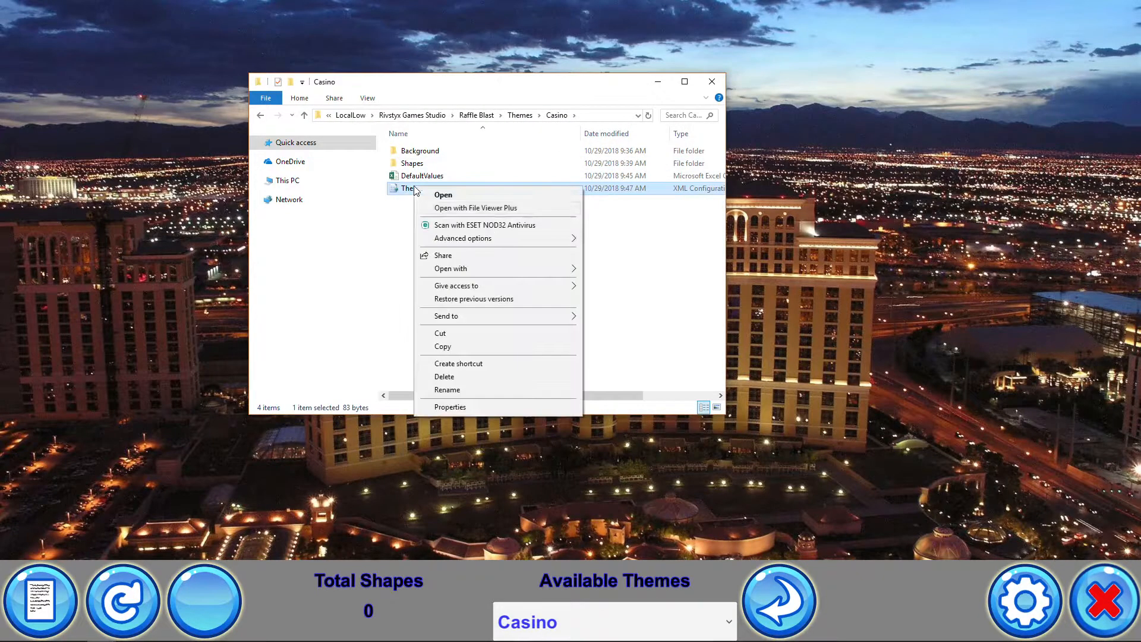
mouse_move(487, 269)
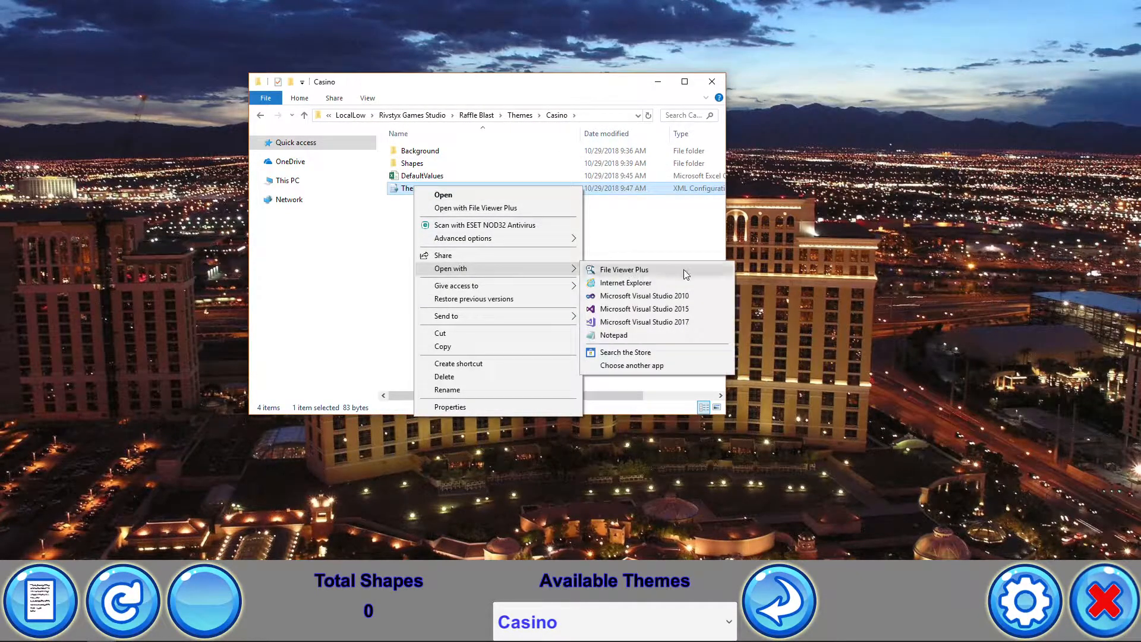
left_click(613, 335)
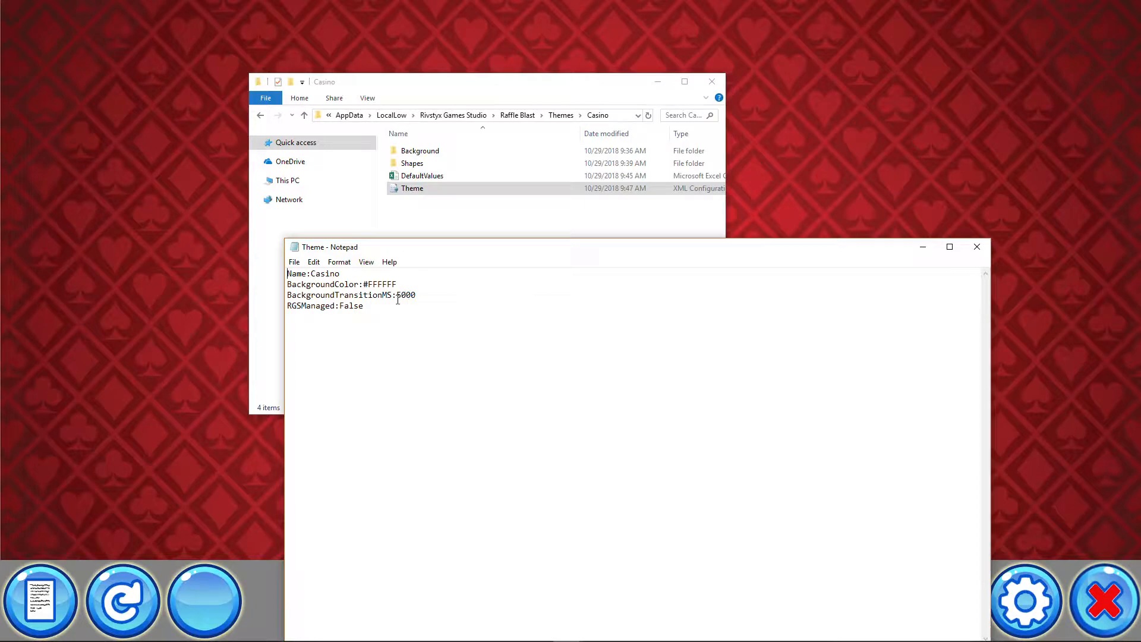
left_click_drag(396, 295, 417, 295)
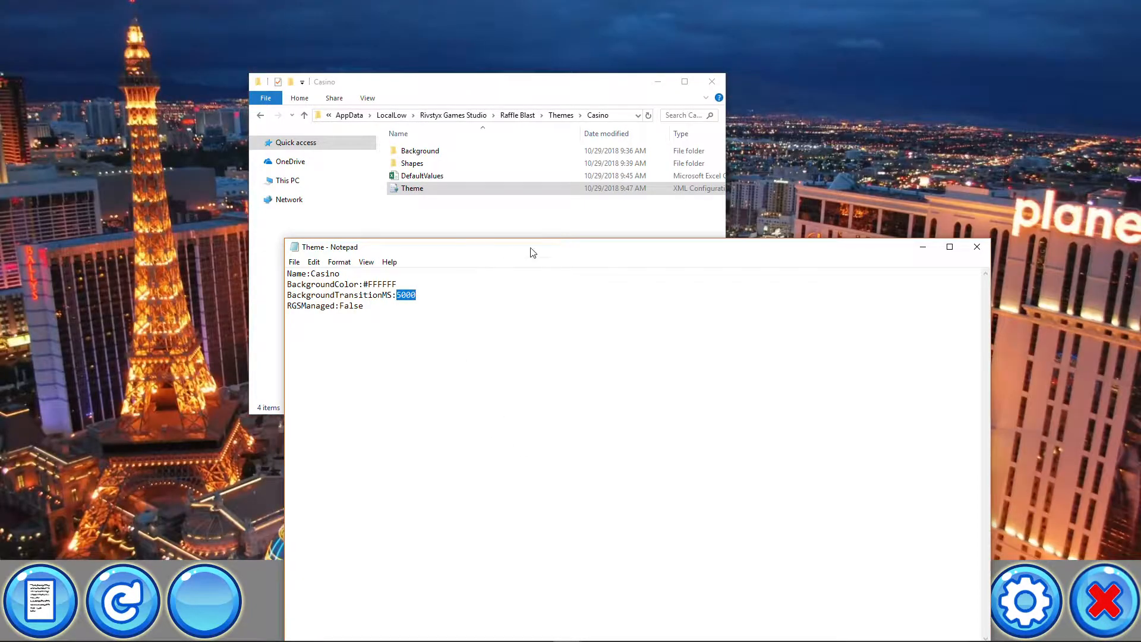
left_click_drag(531, 246, 467, 208)
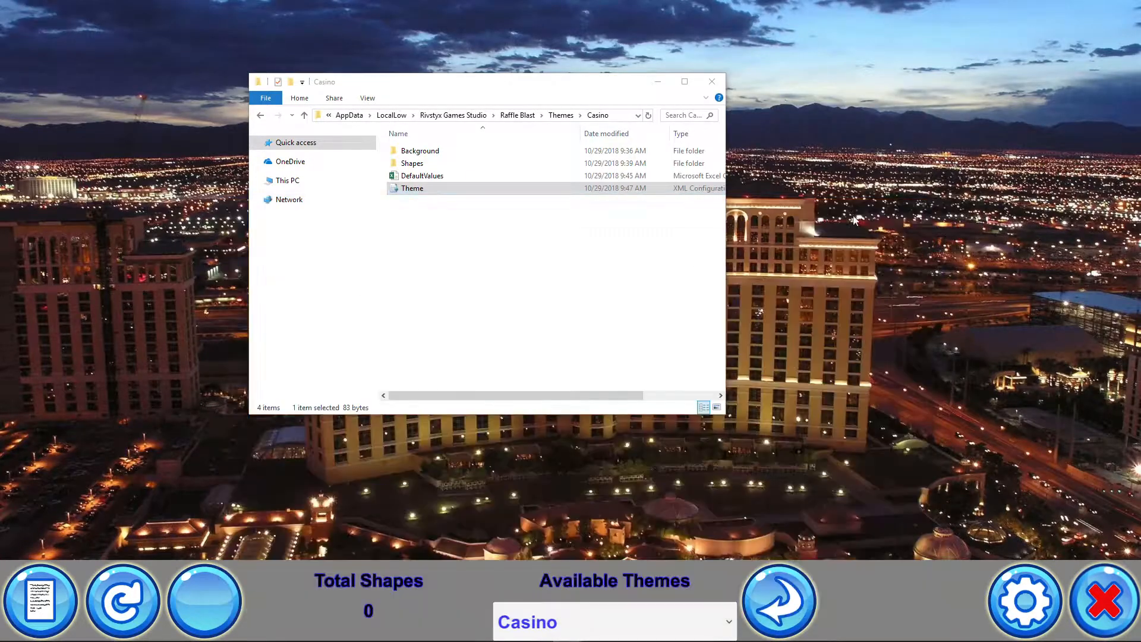
left_click(859, 208)
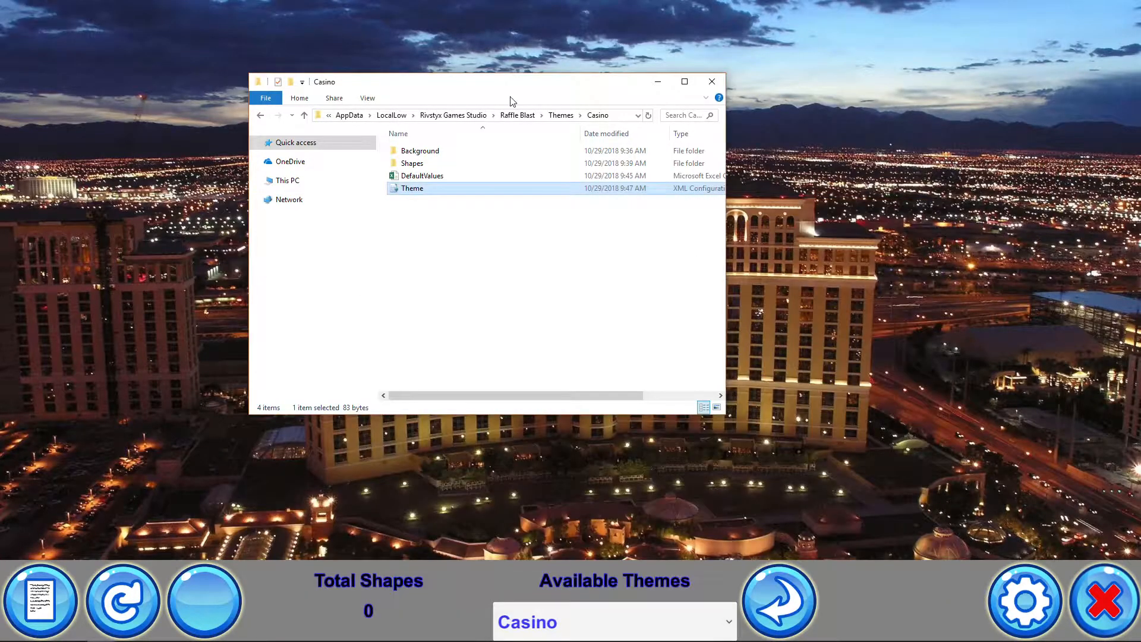
Copy the CasinoRock music file from the CasinoSample Music folder into the Casino theme's Background Music folder
left_click_drag(509, 87, 449, 88)
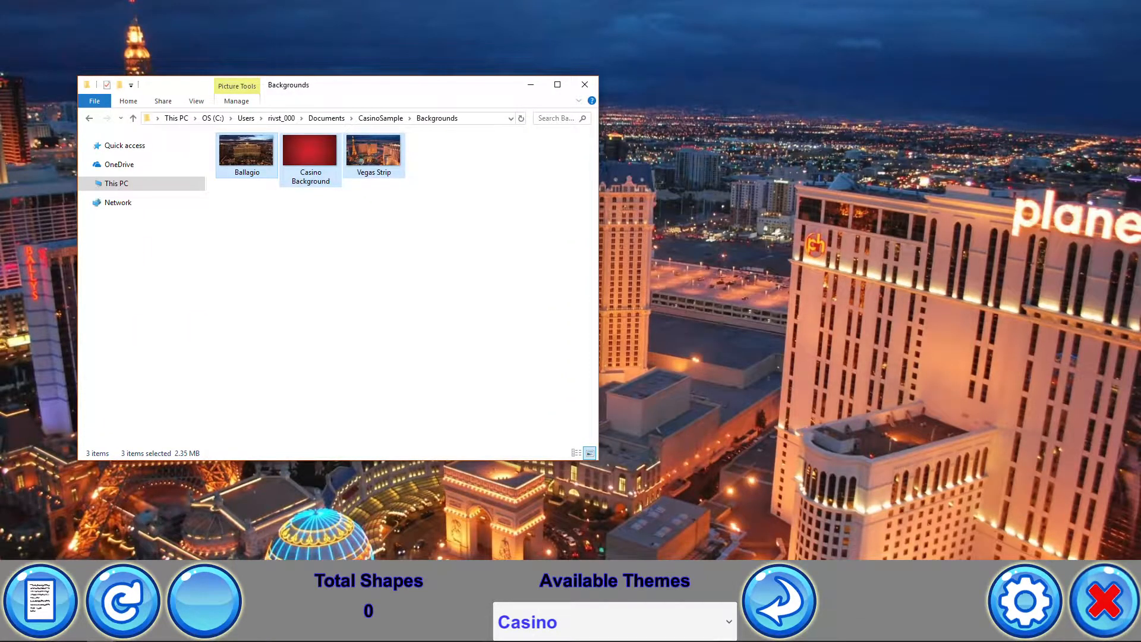
left_click_drag(1140, 110, 1140, 92)
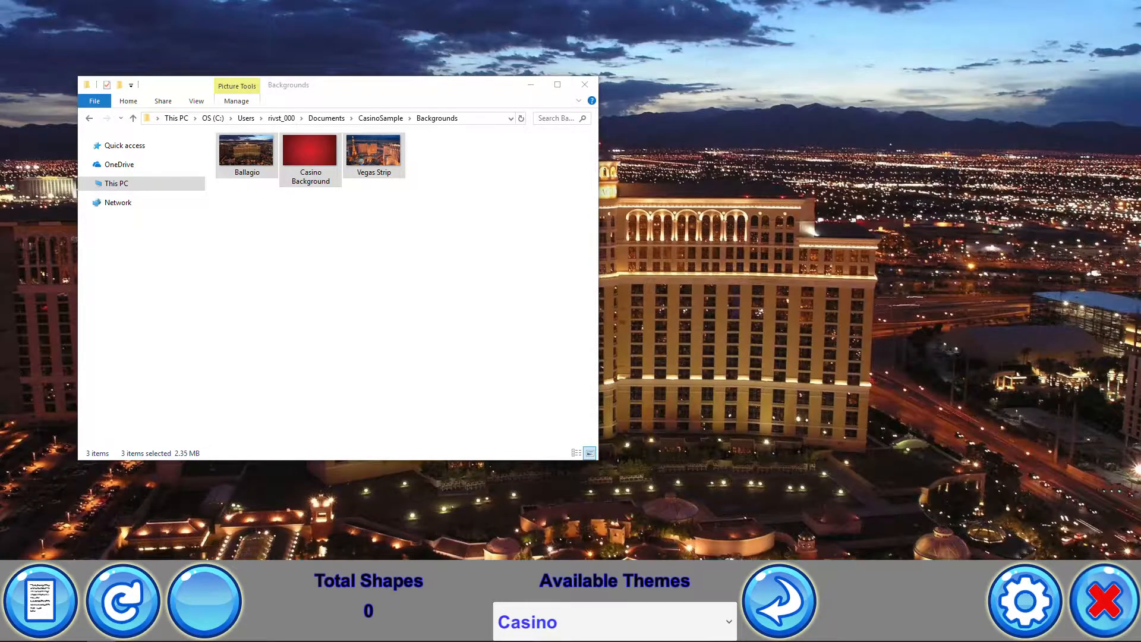
left_click_drag(1140, 89, 719, 112)
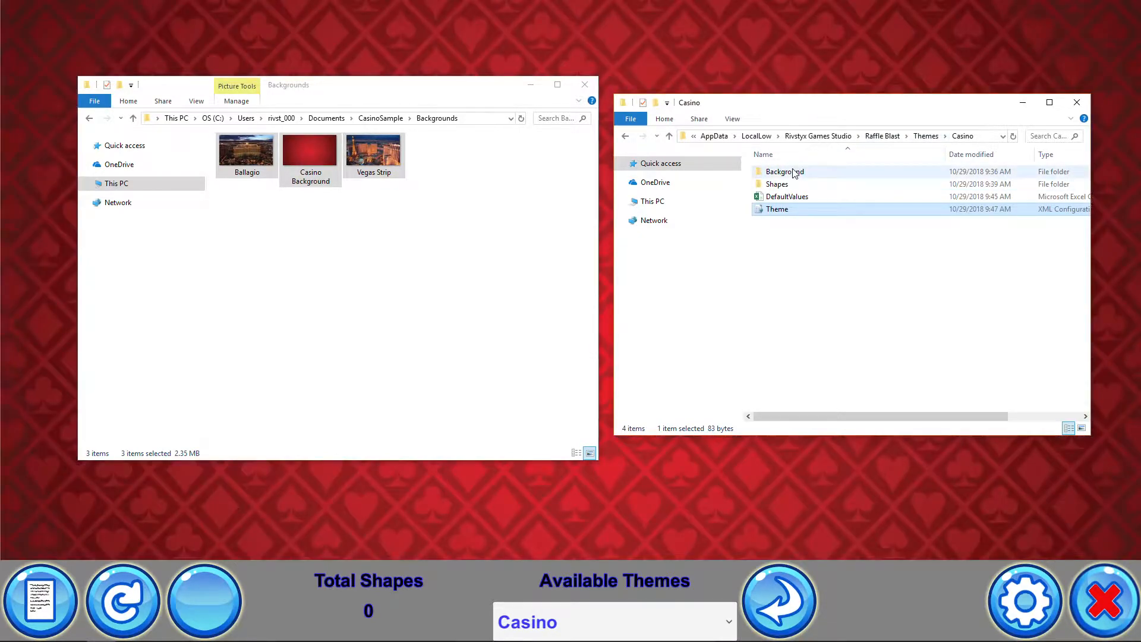
double_click(794, 172)
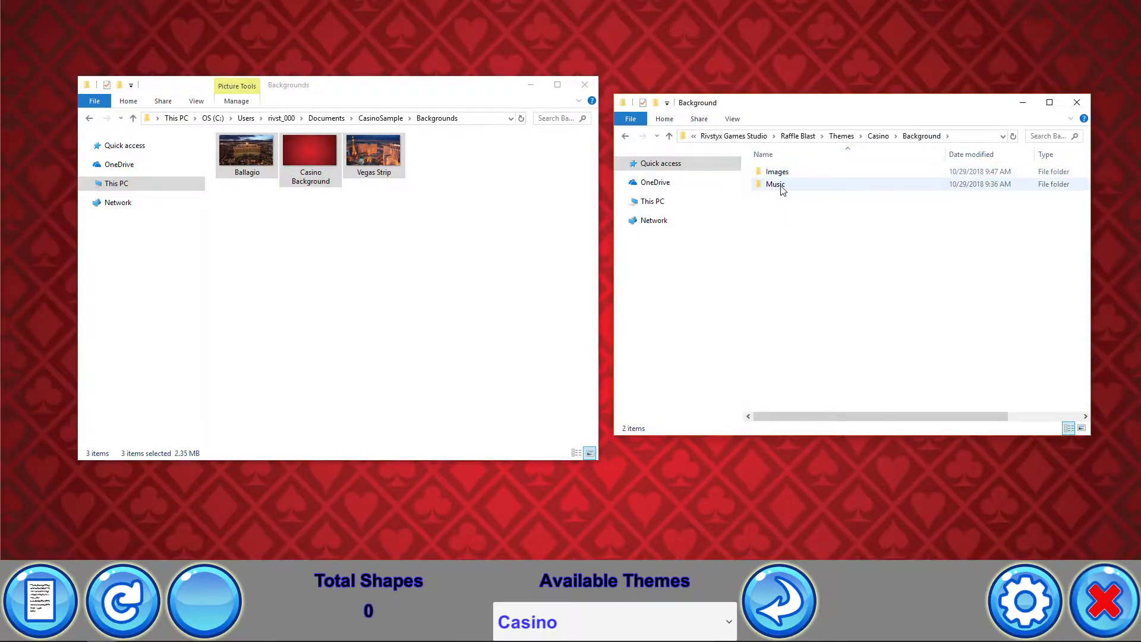
double_click(777, 185)
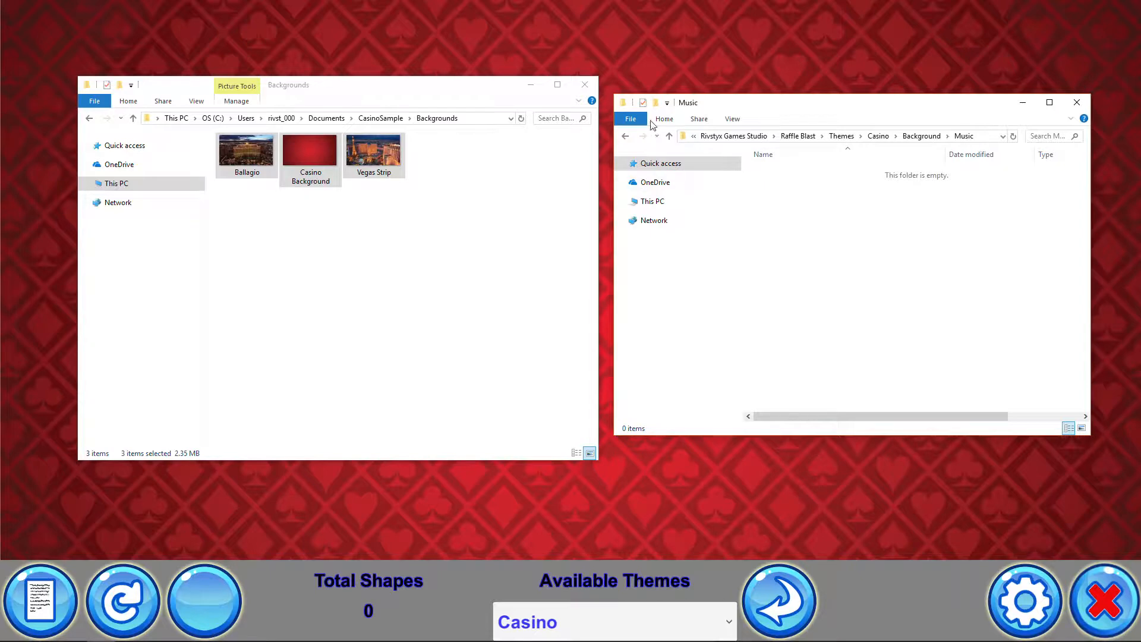
left_click(374, 118)
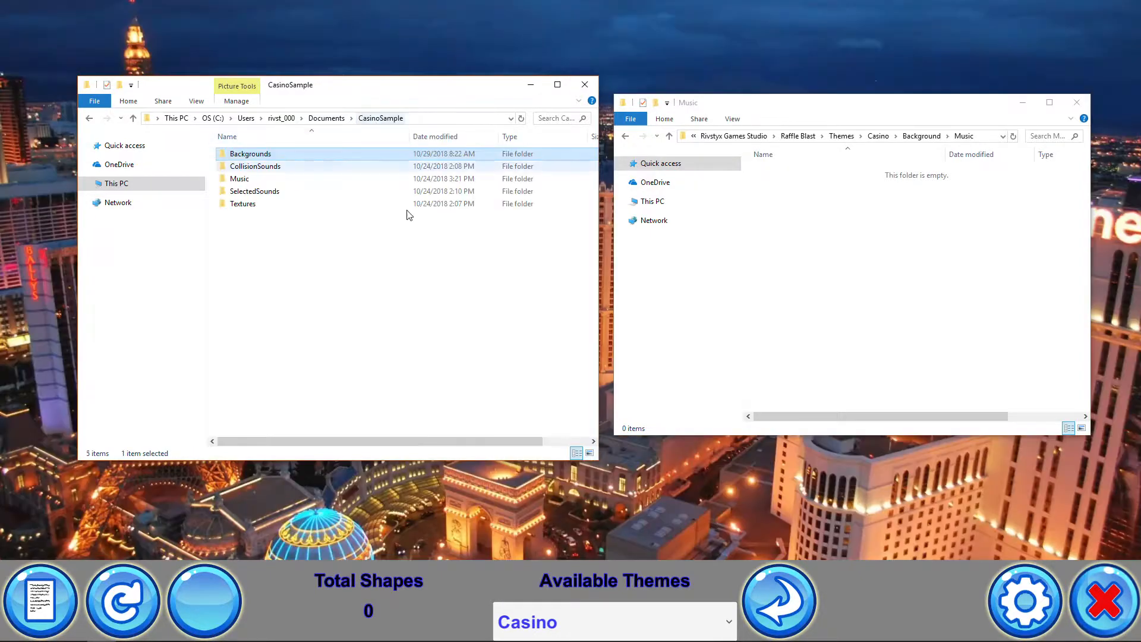
double_click(250, 180)
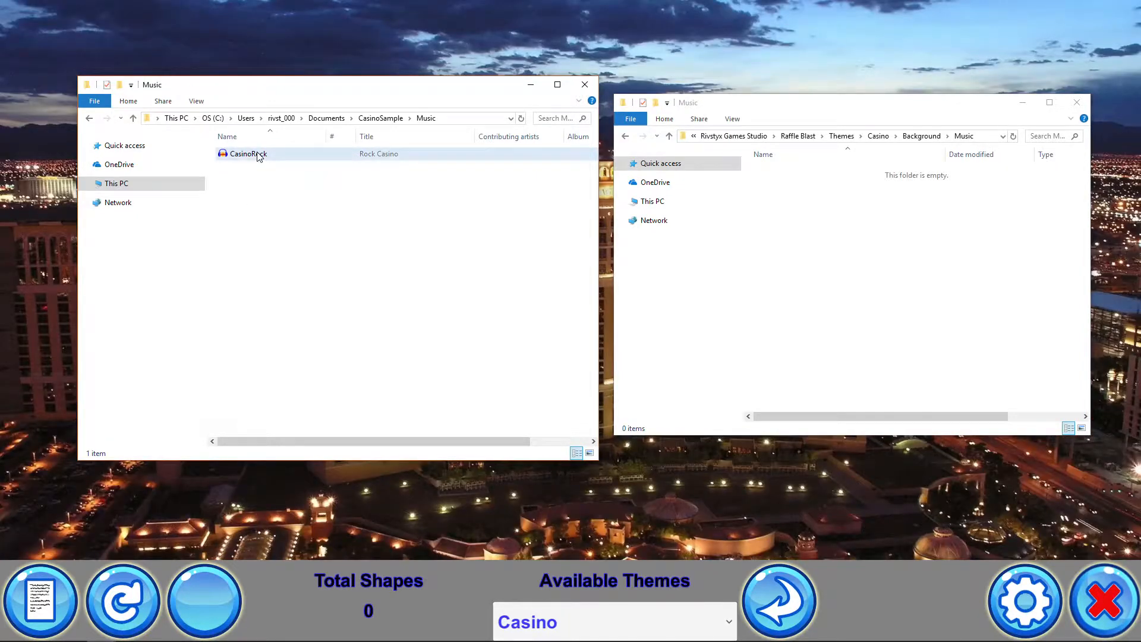
left_click_drag(257, 156, 897, 311)
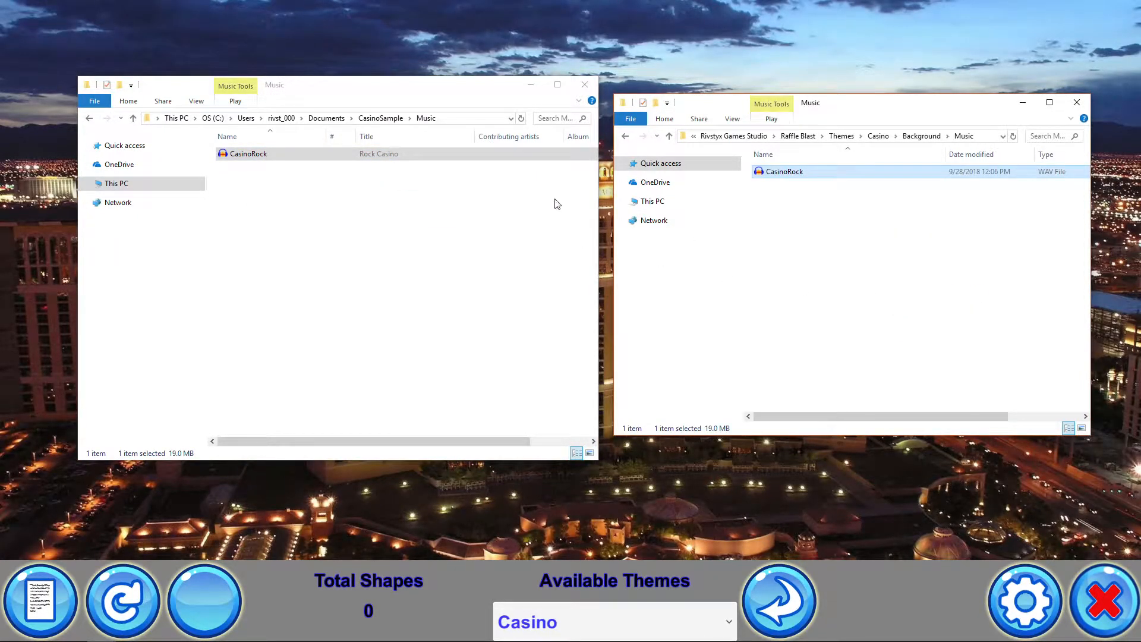
Open the settings, raise the Music Volume to about halfway, and reload the themes to hear the music
left_click(1017, 606)
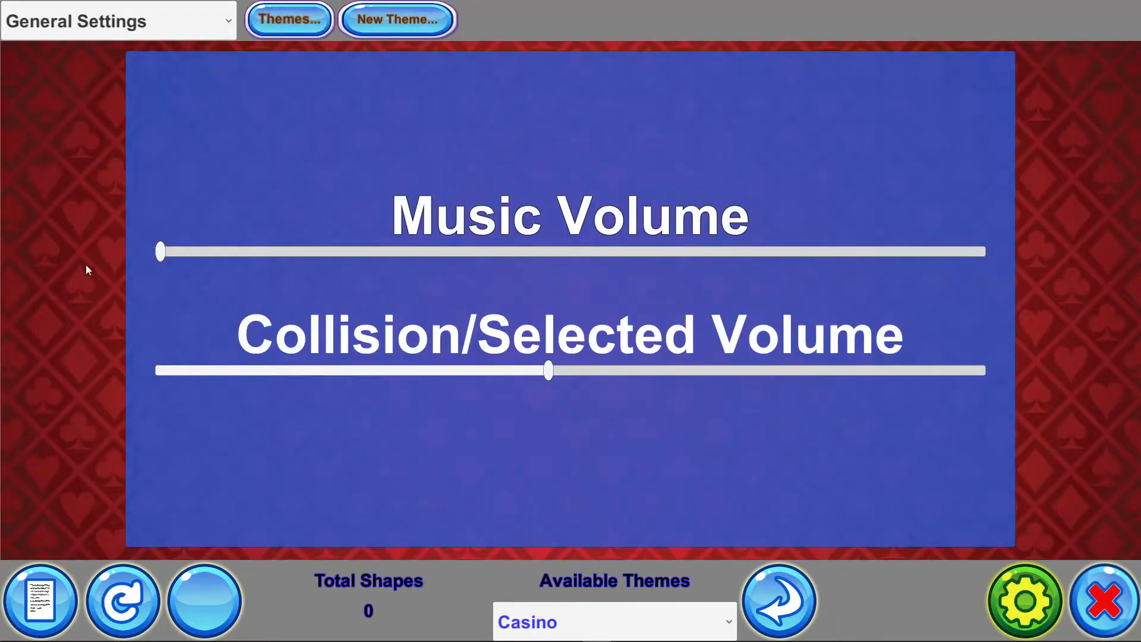
left_click_drag(164, 250, 529, 251)
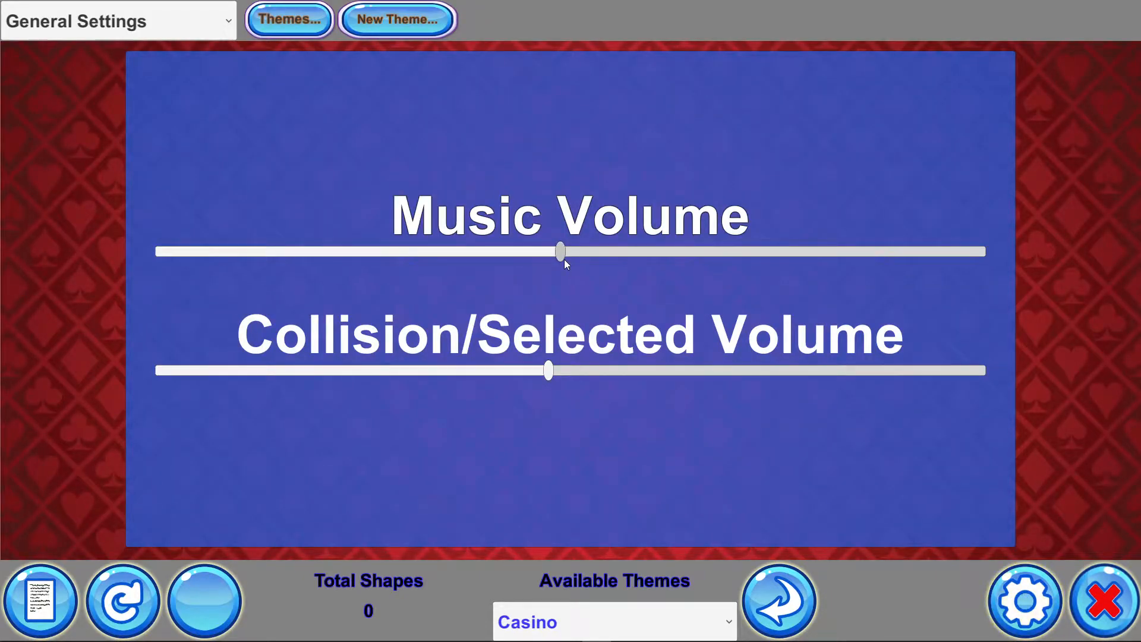
left_click(780, 610)
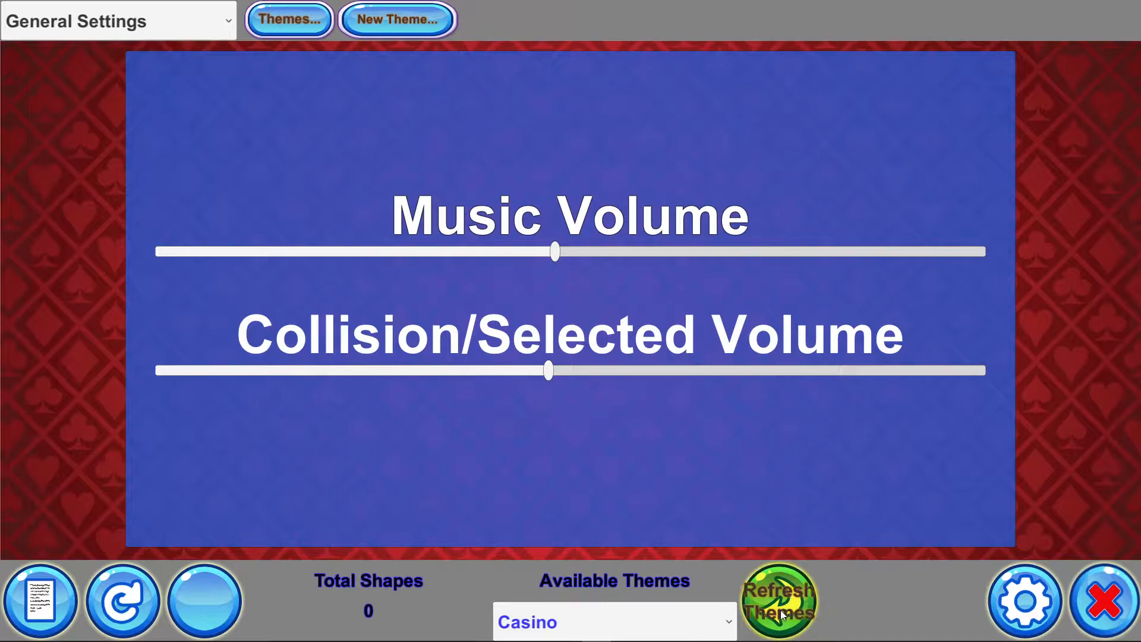
left_click(784, 610)
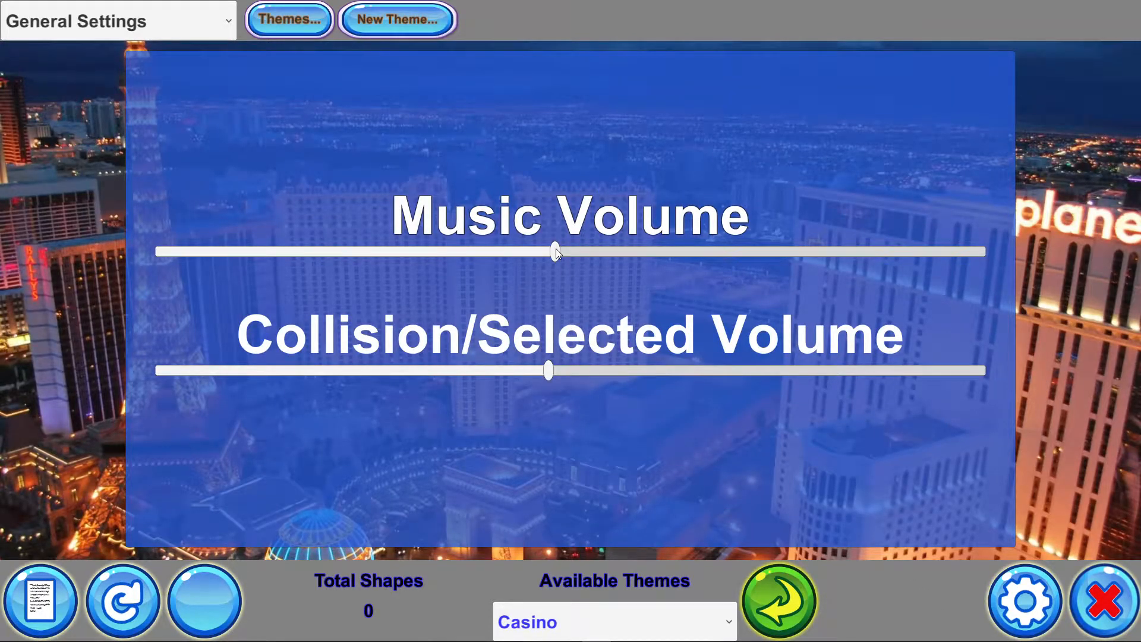
Set the Music Volume back to zero and close the settings
left_click_drag(555, 251, 161, 252)
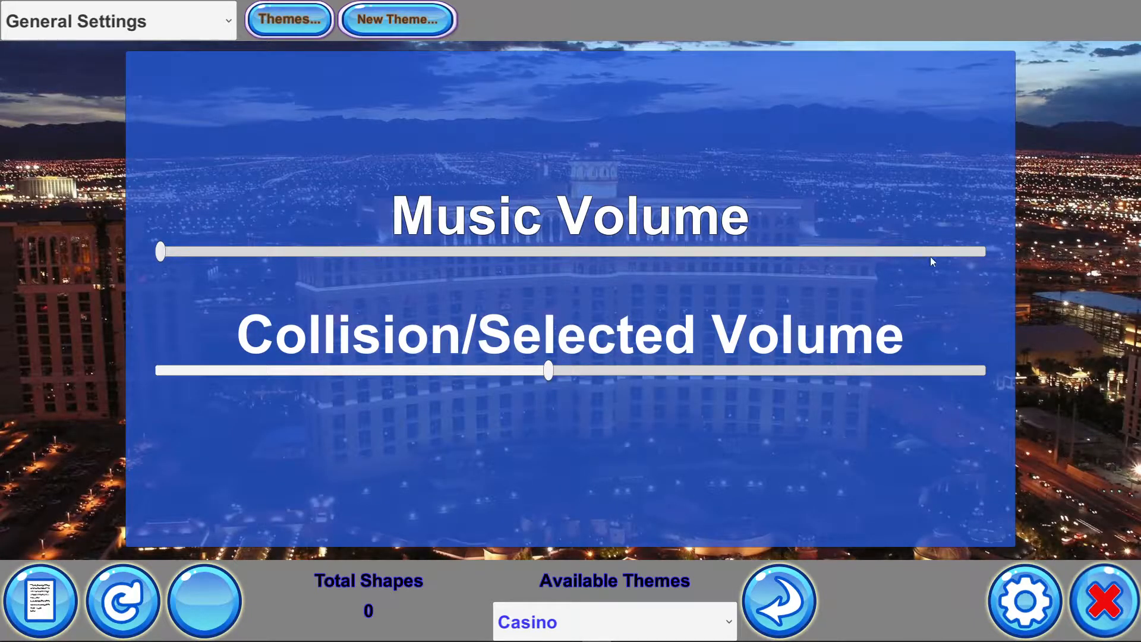
left_click(1025, 600)
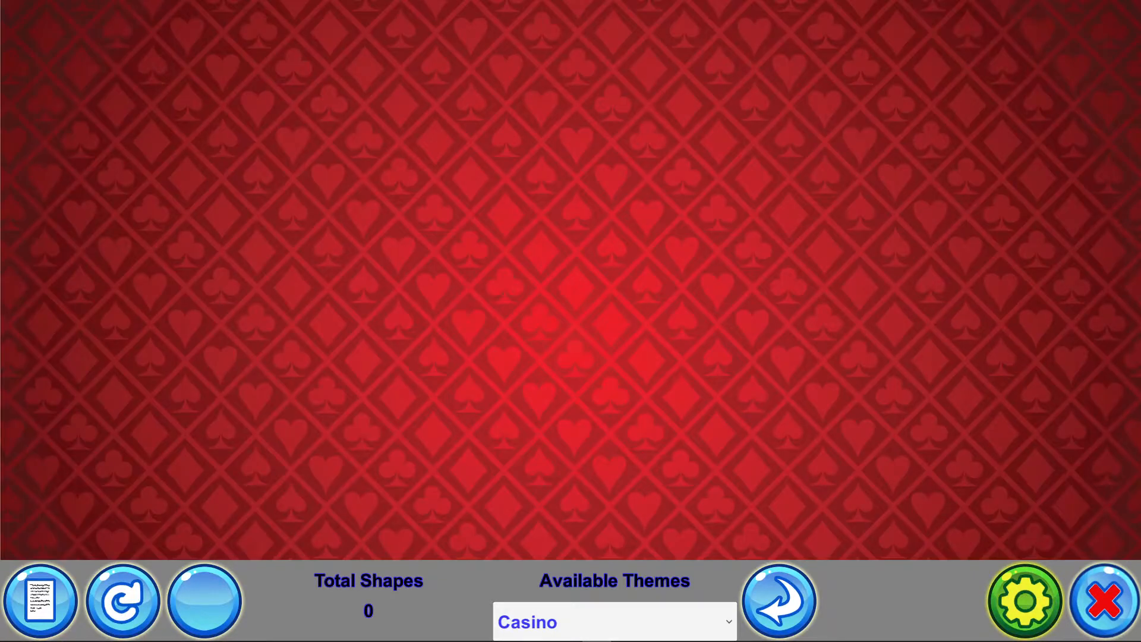
Browse the Casino theme's Shapes, Sphere and Background subfolders to examine their contents
key("alt+Tab")
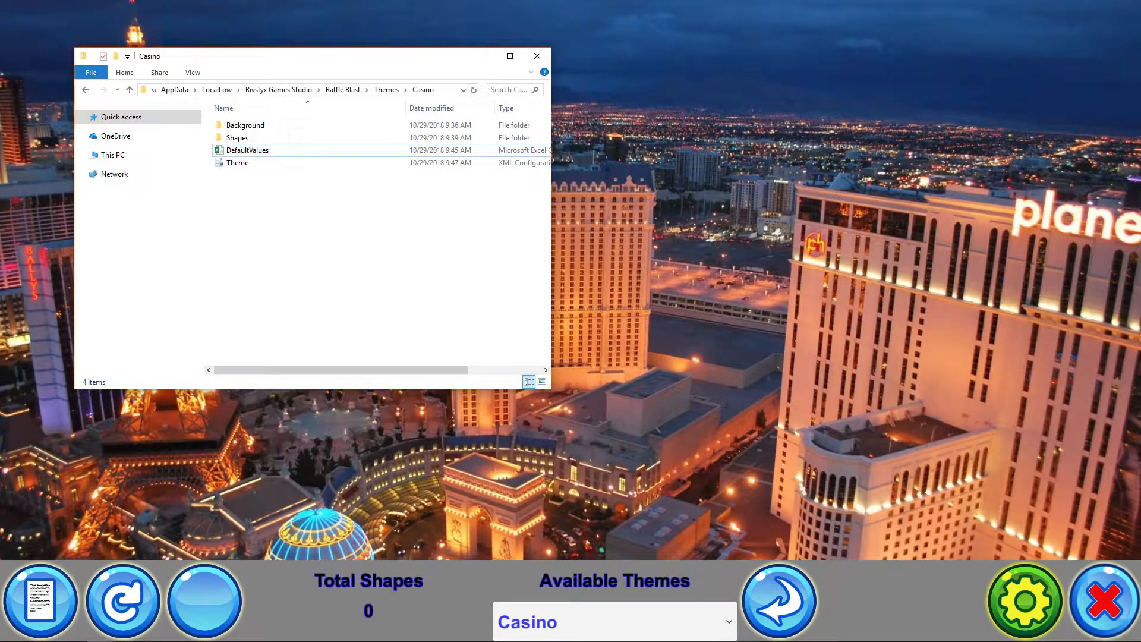
key("alt+Tab")
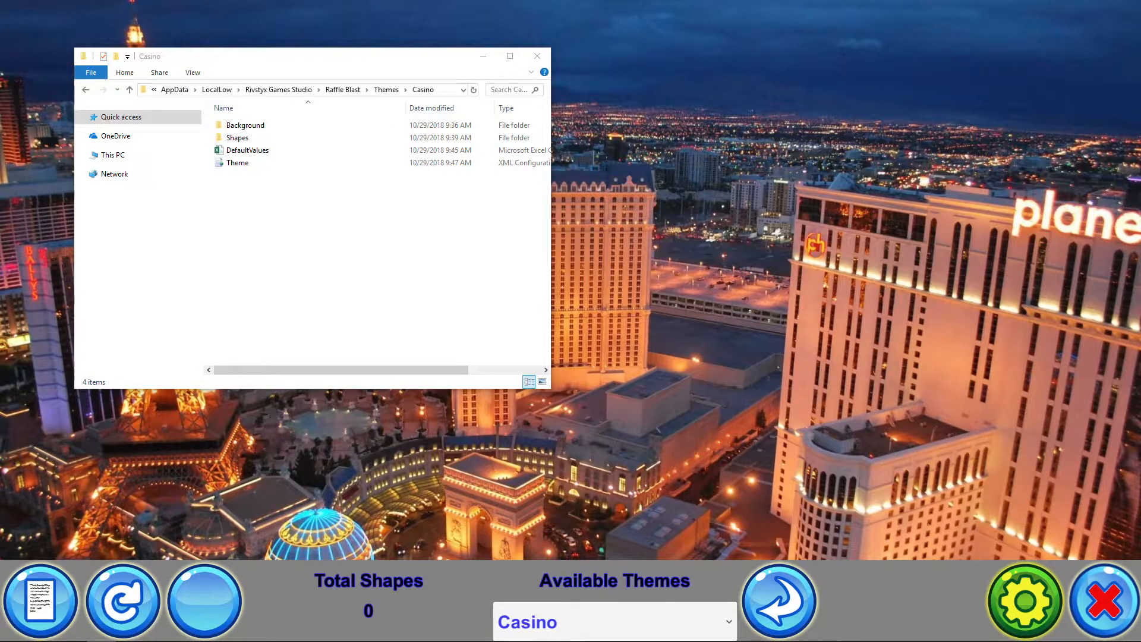
key("alt+Tab")
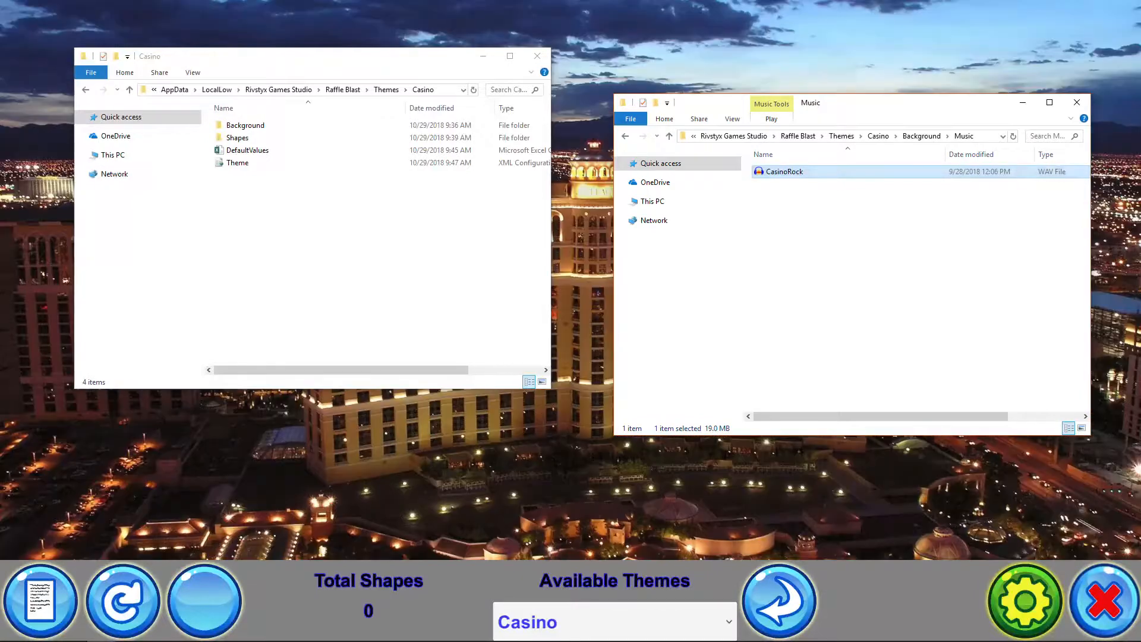
key("alt+Tab")
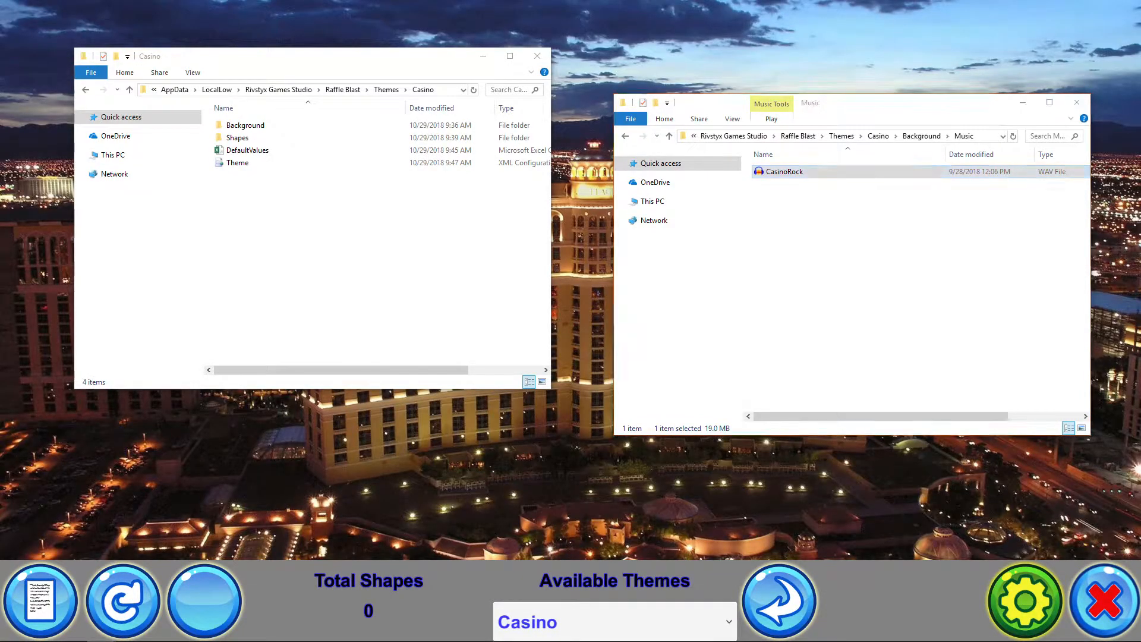
left_click_drag(863, 125, 815, 81)
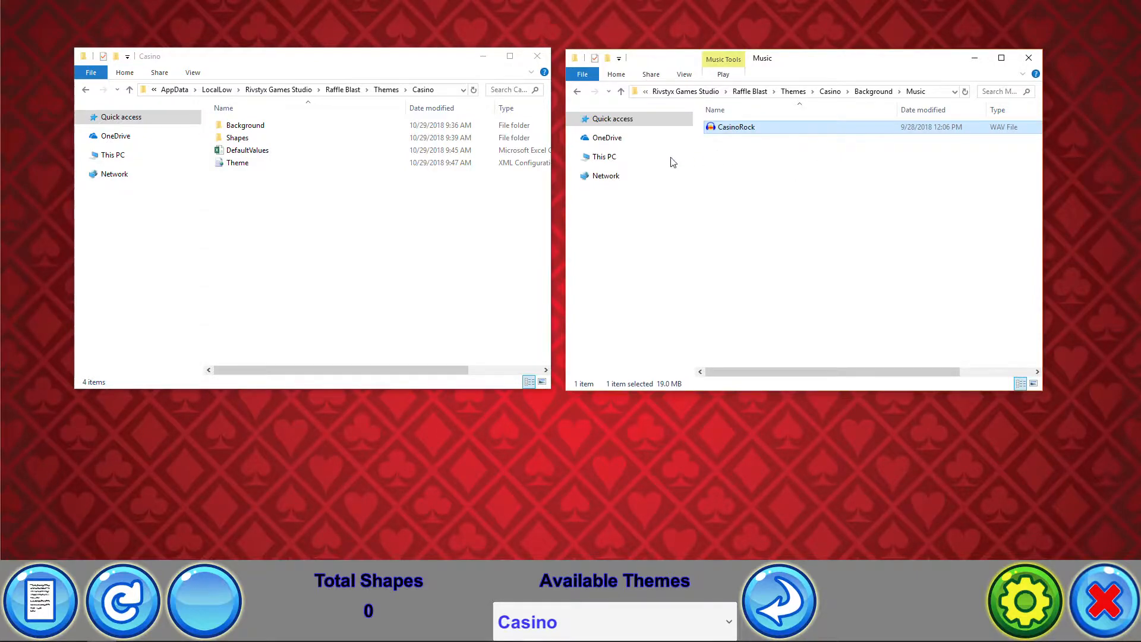
double_click(257, 126)
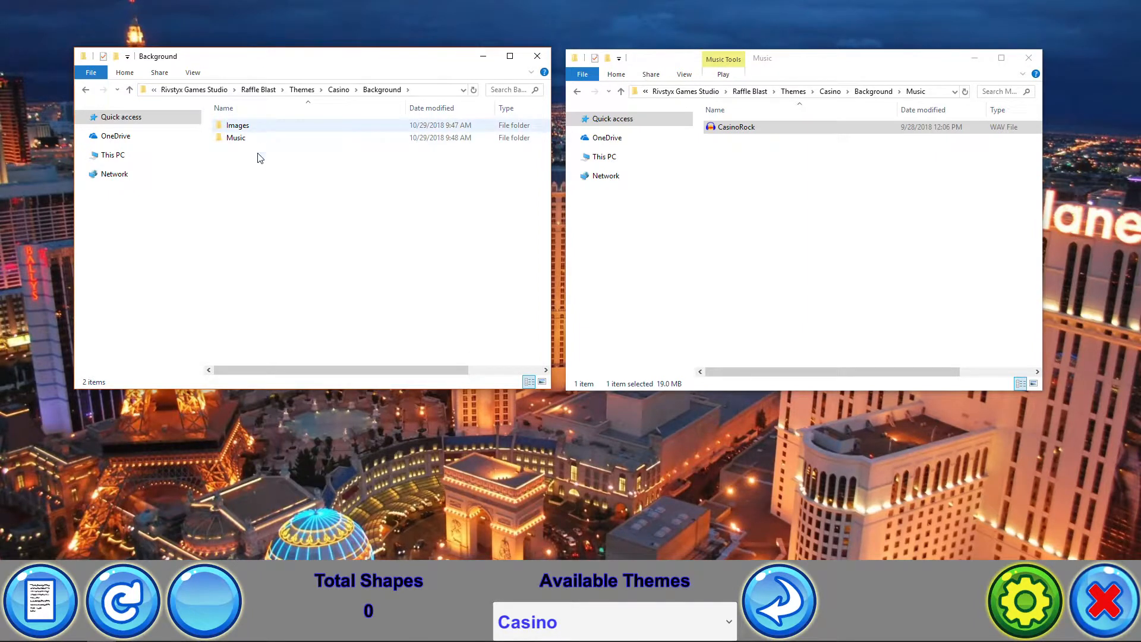
left_click(865, 255)
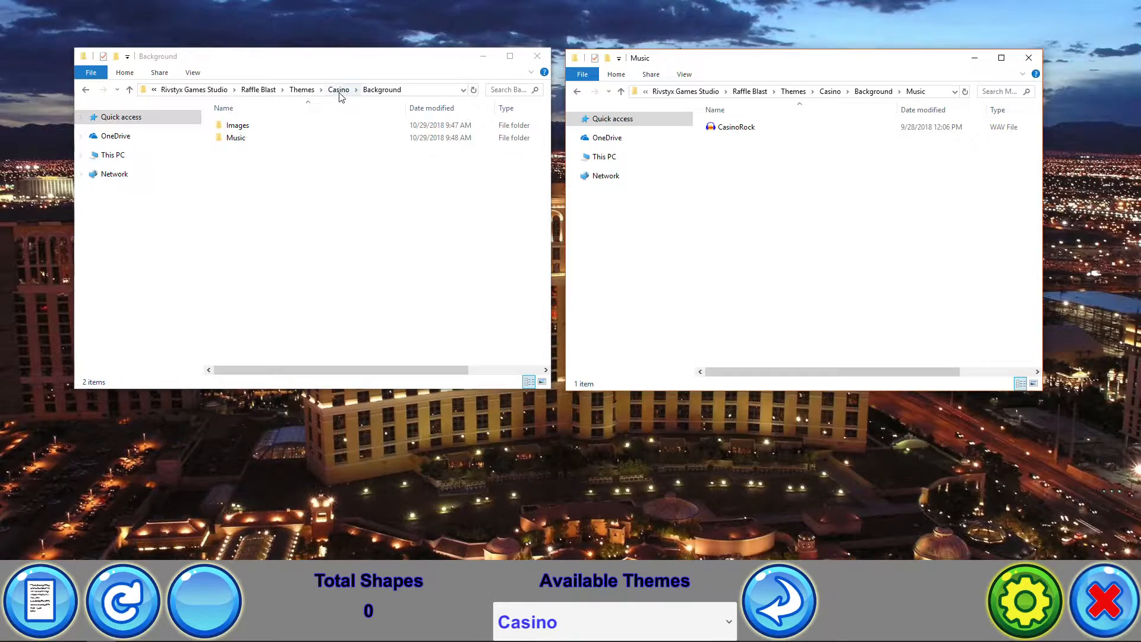
left_click(340, 91)
left_click(244, 141)
double_click(244, 141)
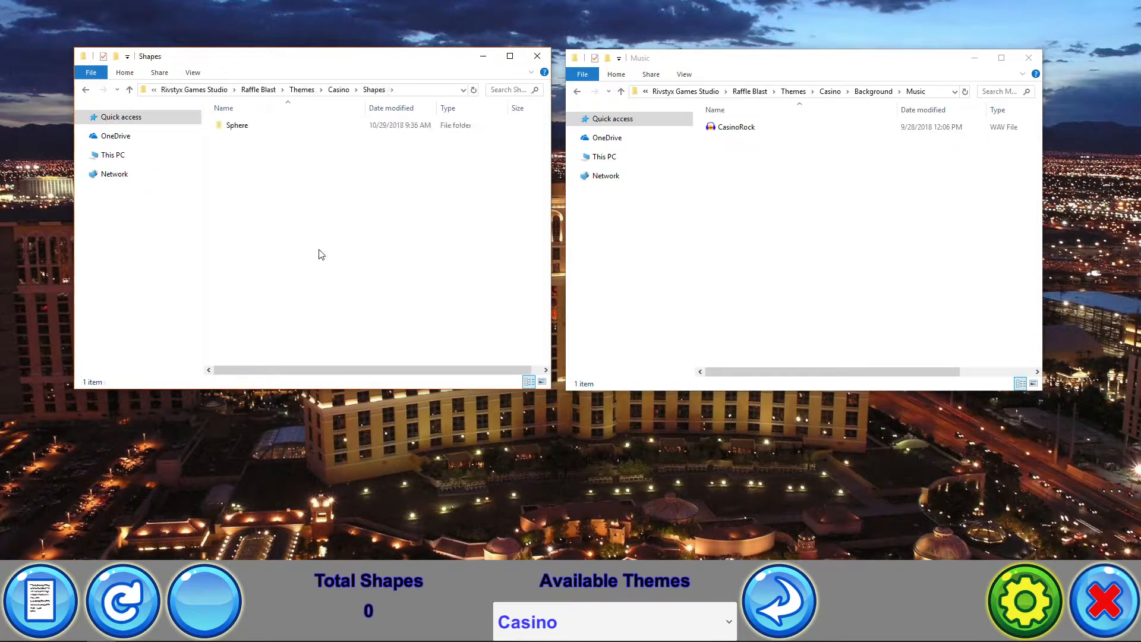
left_click(255, 129)
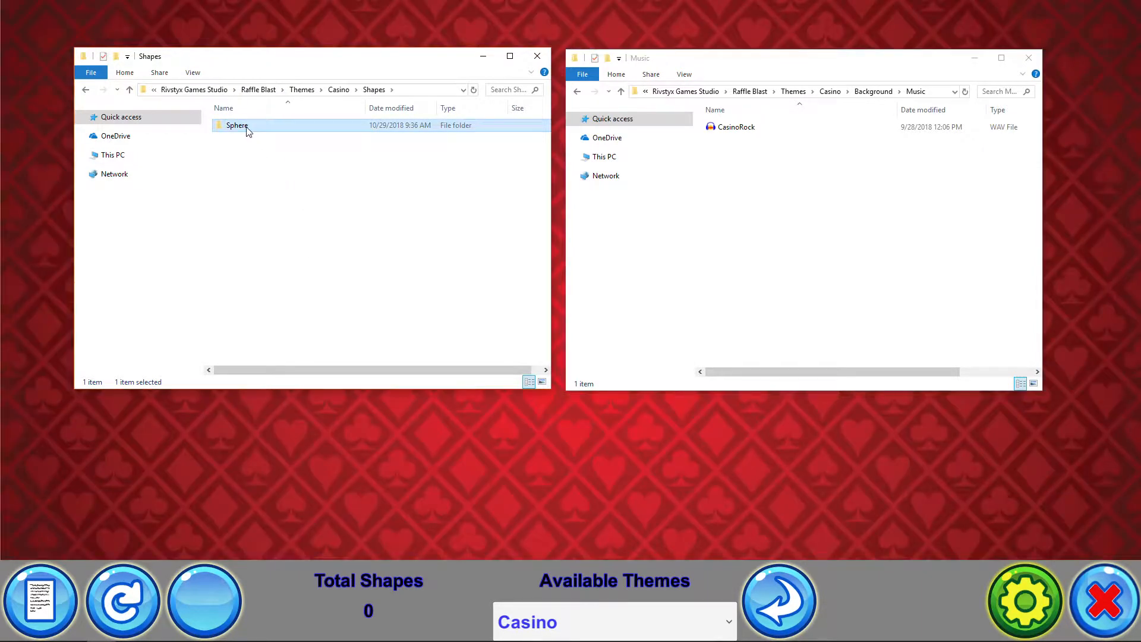
double_click(247, 126)
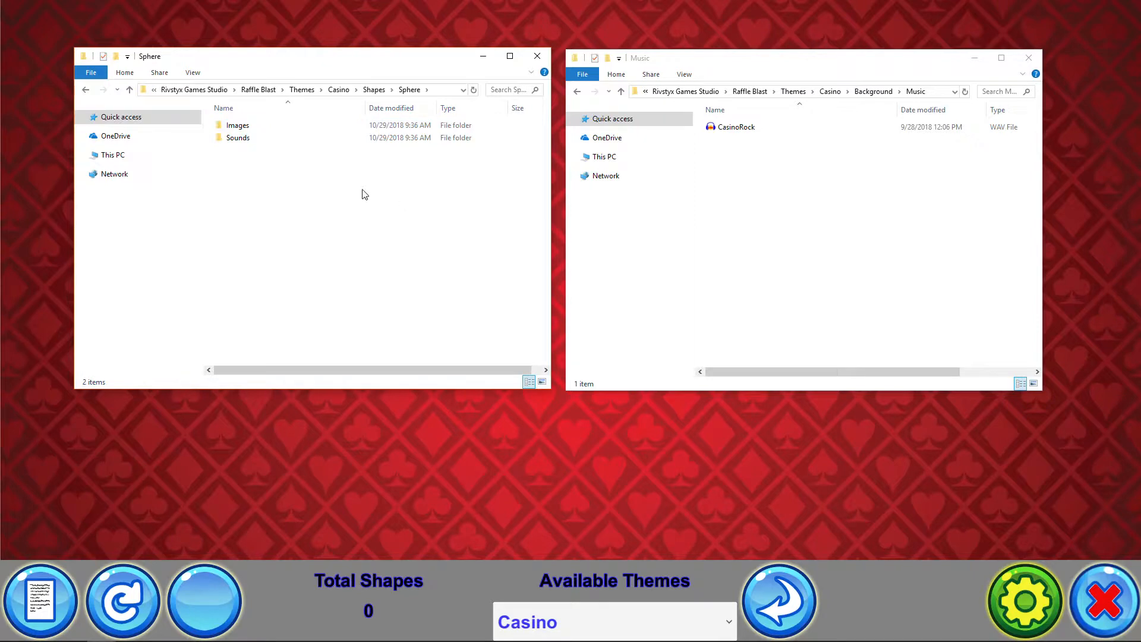
double_click(263, 128)
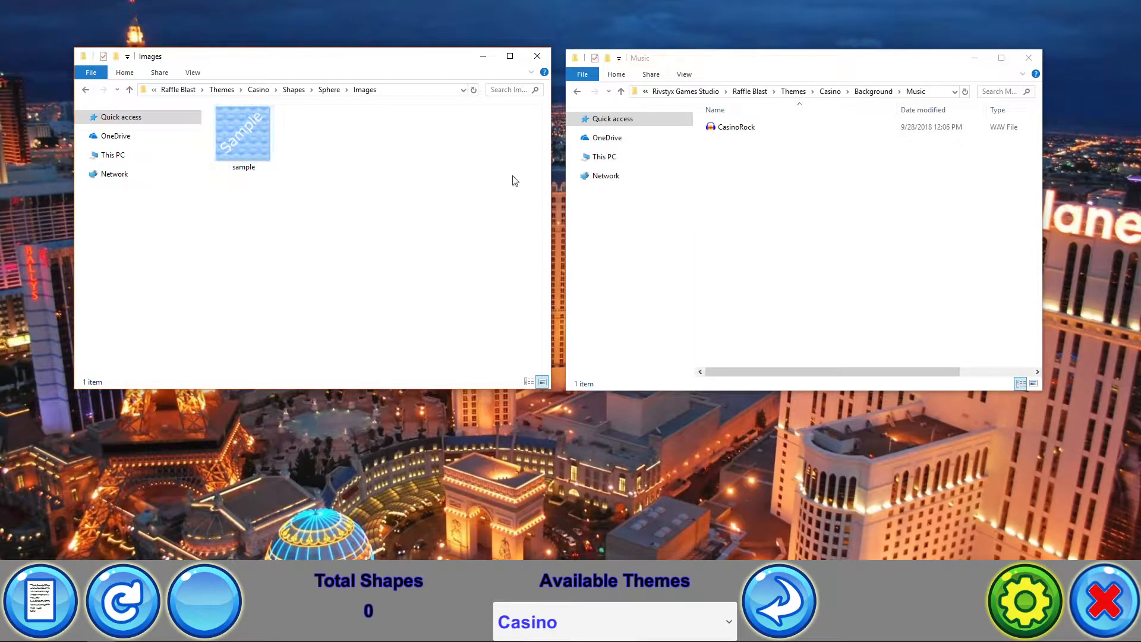
left_click(259, 90)
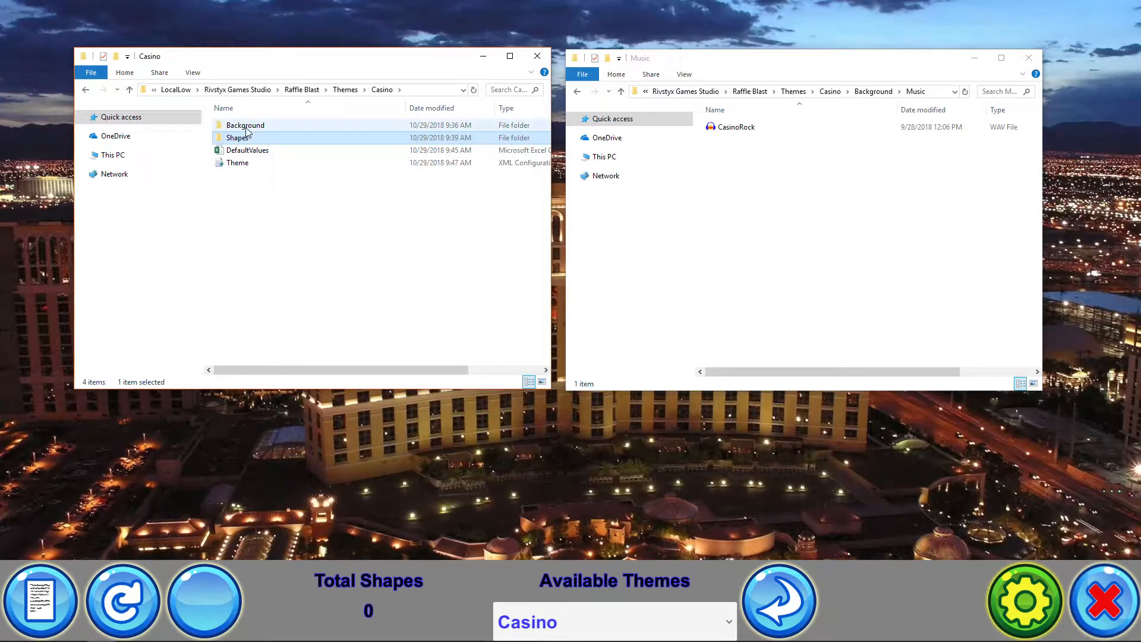
left_click(245, 126)
double_click(246, 127)
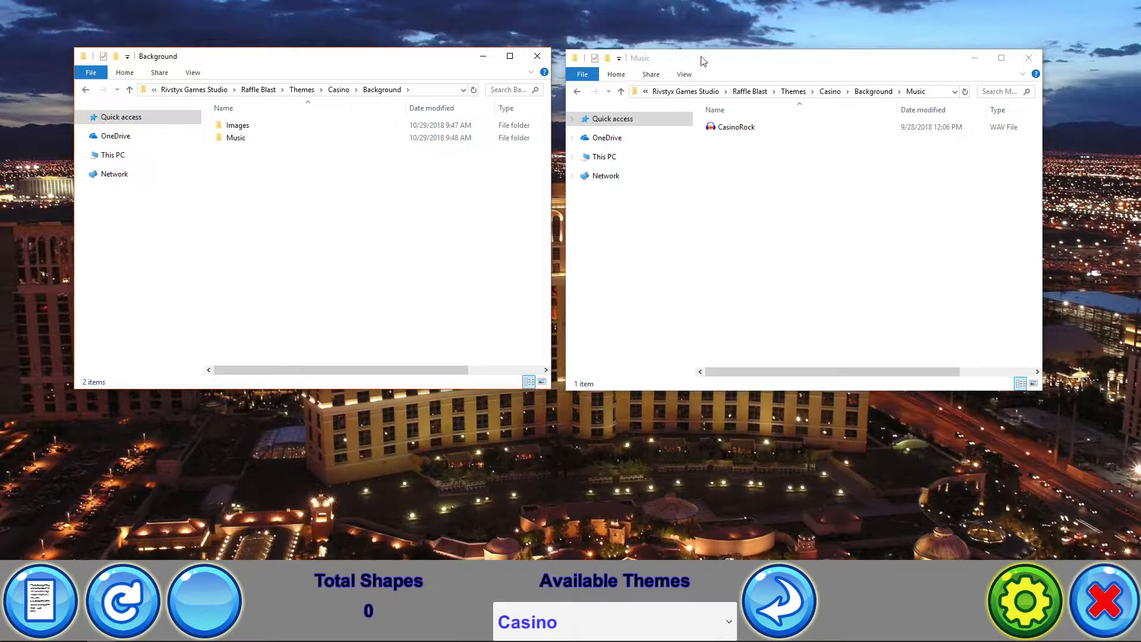
Create a new text document in the Casino theme's Background Images folder and reload the themes
left_click_drag(702, 56, 1034, 145)
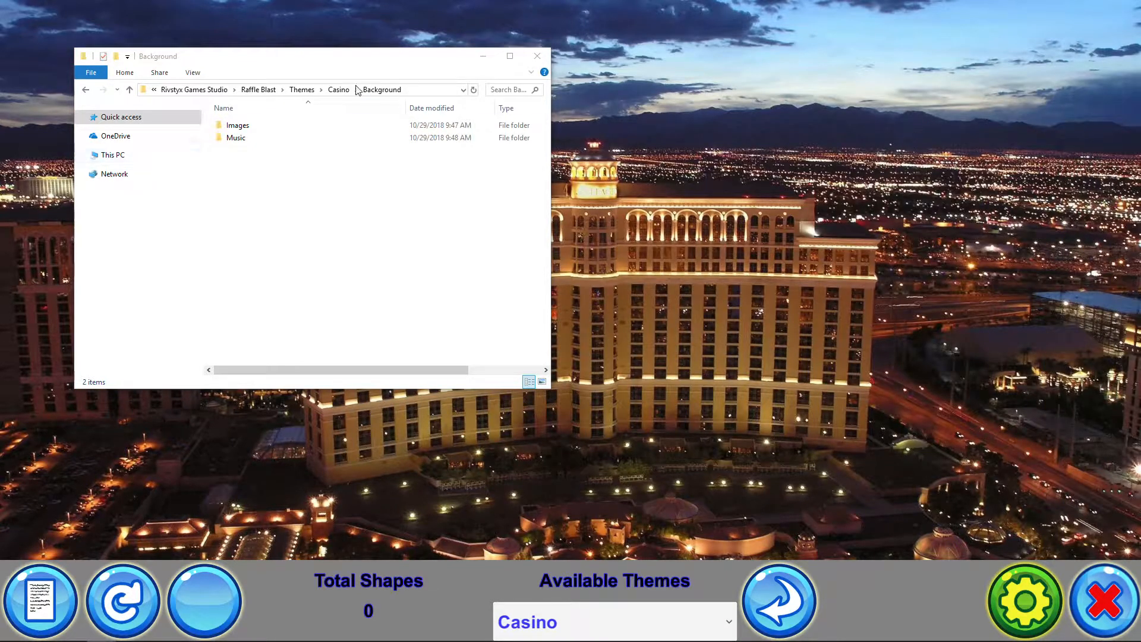
double_click(242, 126)
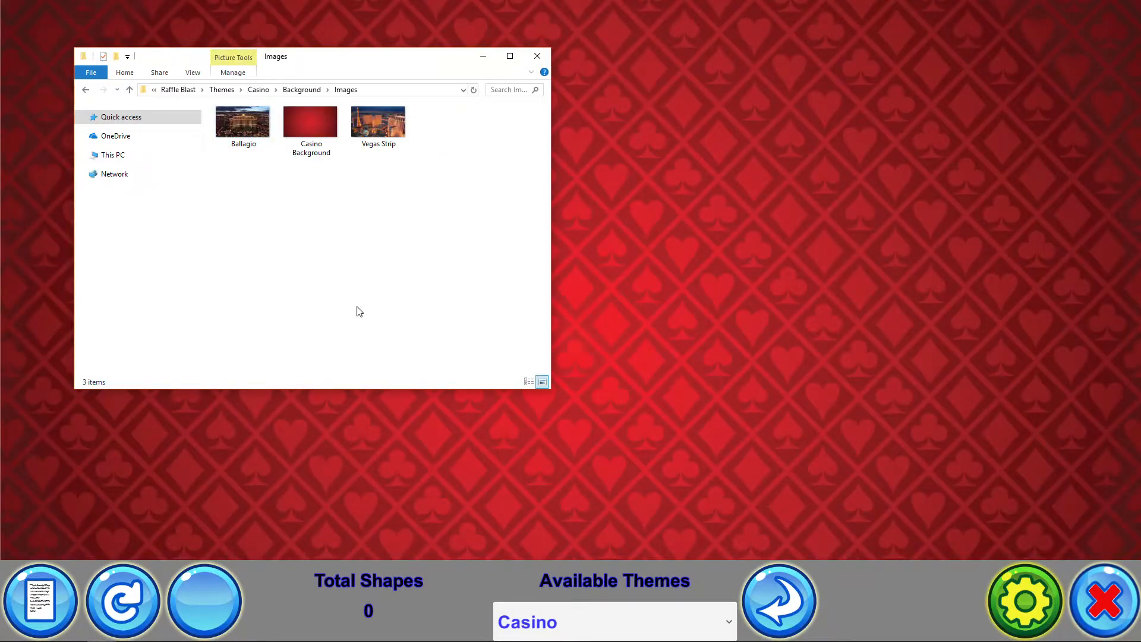
right_click(308, 273)
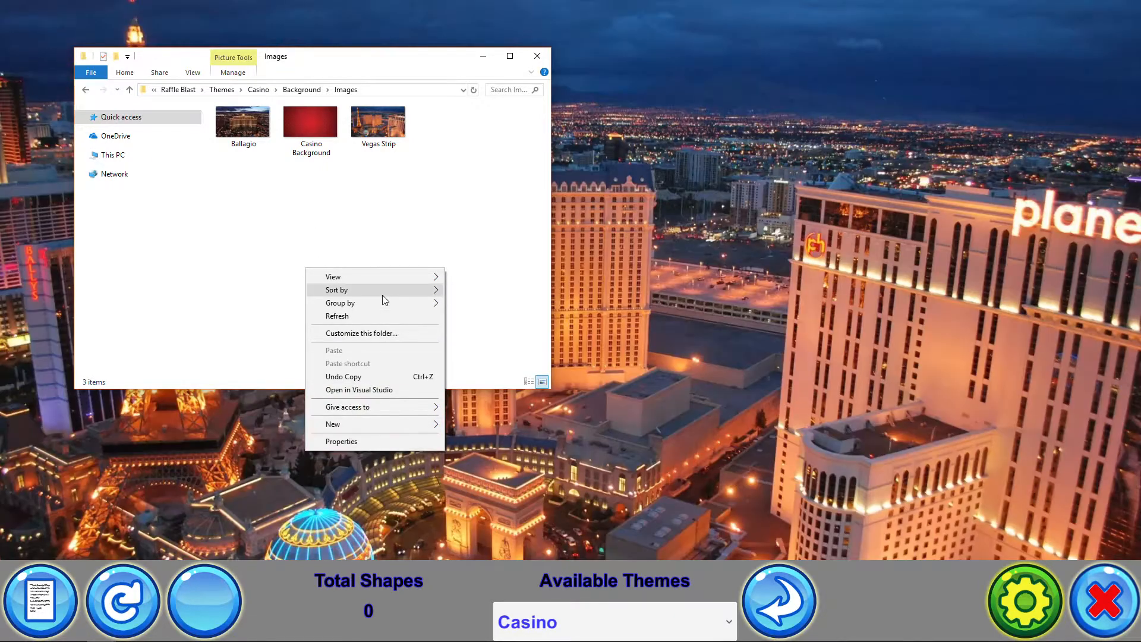
mouse_move(379, 421)
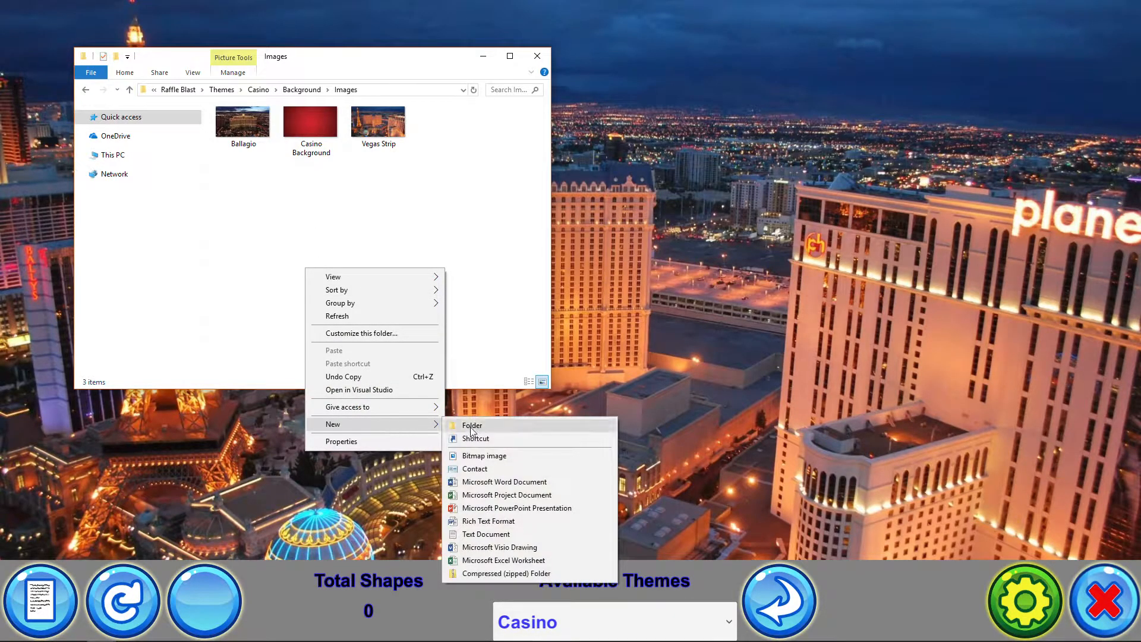
left_click(506, 536)
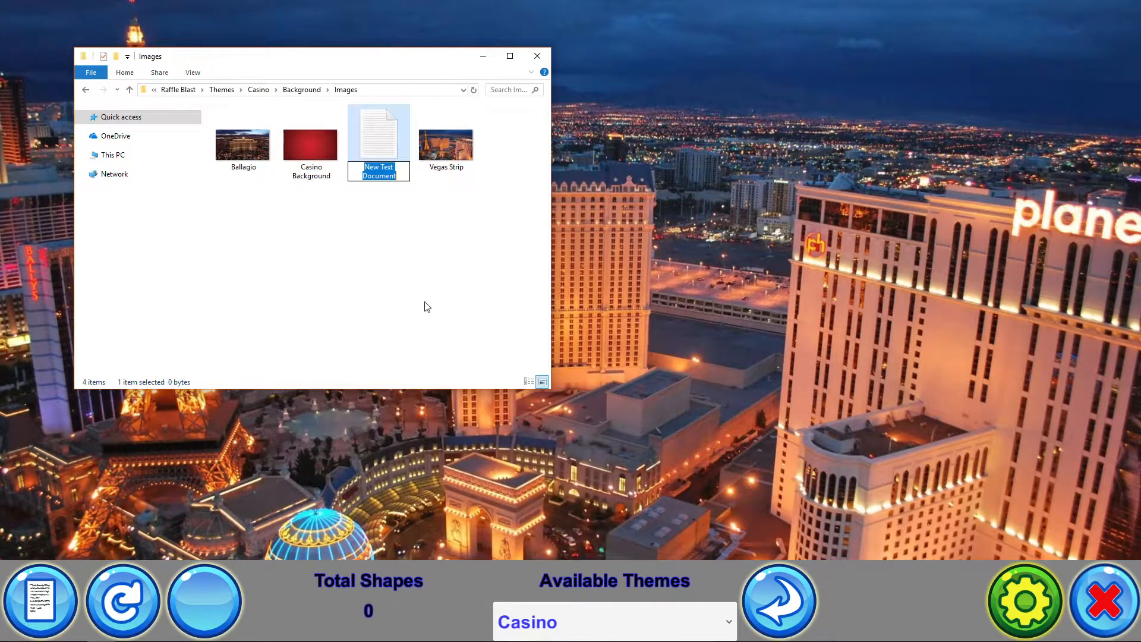
left_click(427, 307)
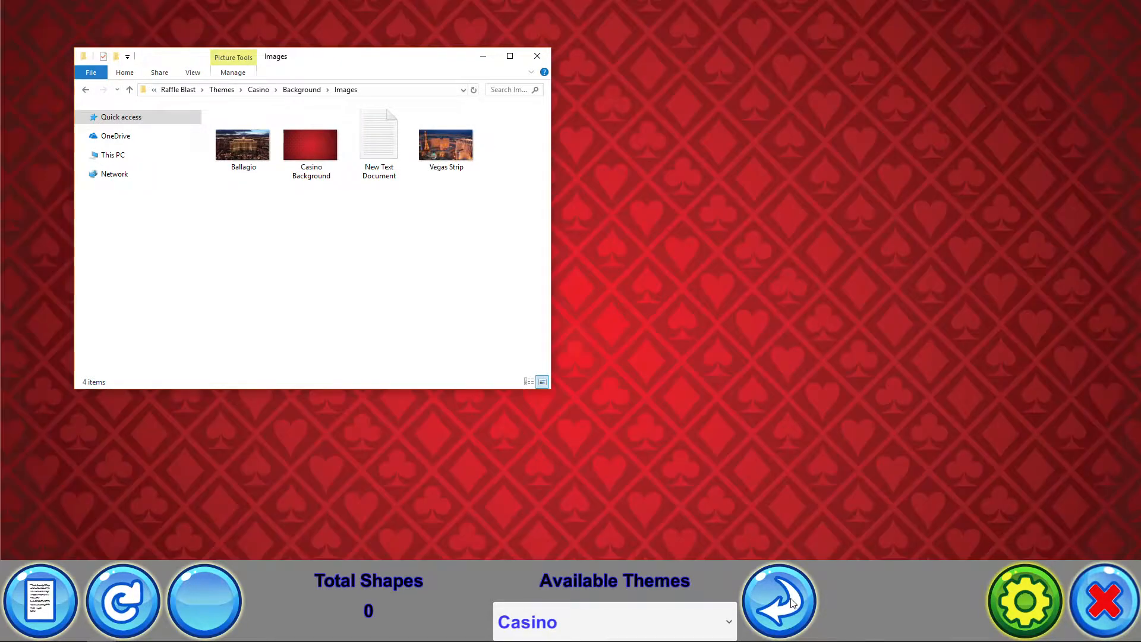
left_click(794, 601)
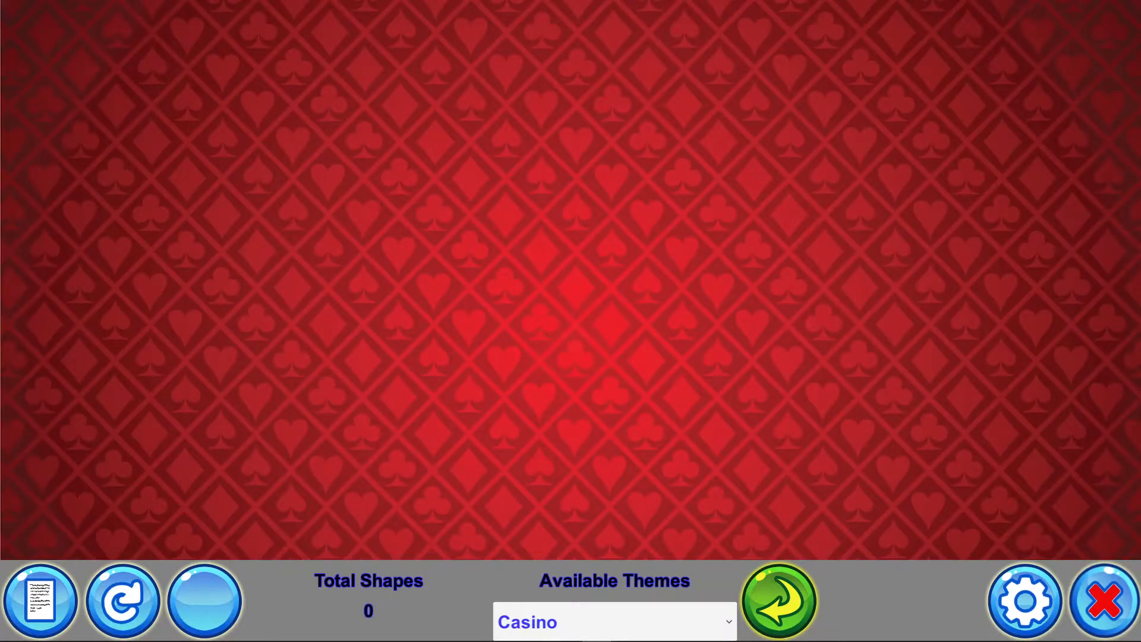
key("alt+Tab")
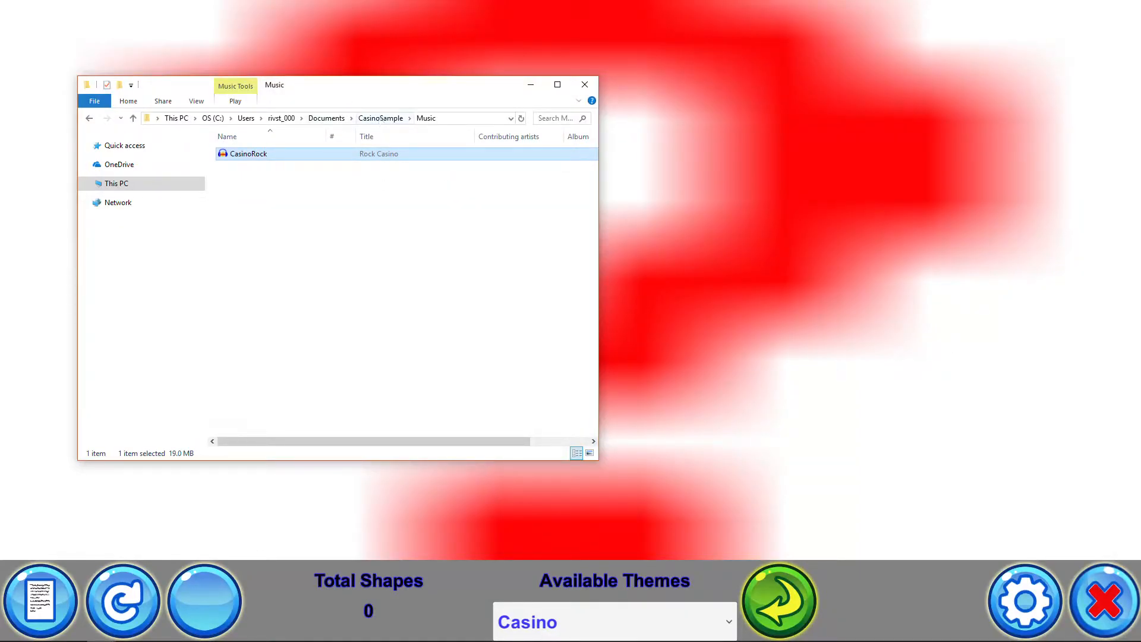
Delete the new text document from the Casino theme's Background Images folder and reload the themes
key("alt+Tab")
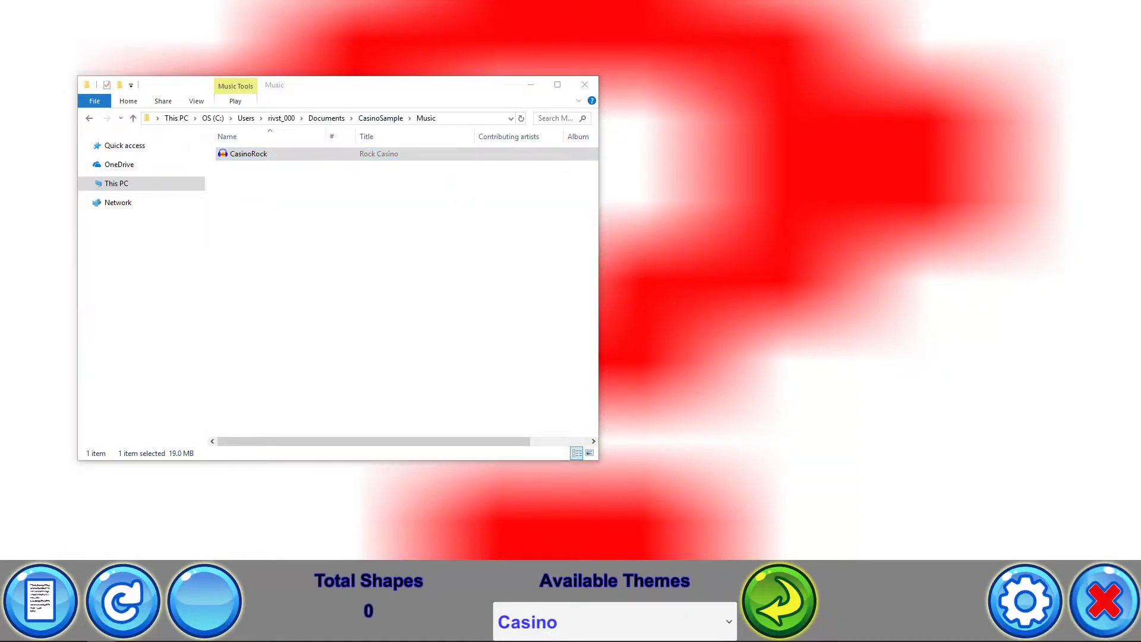
left_click_drag(1140, 44, 904, 116)
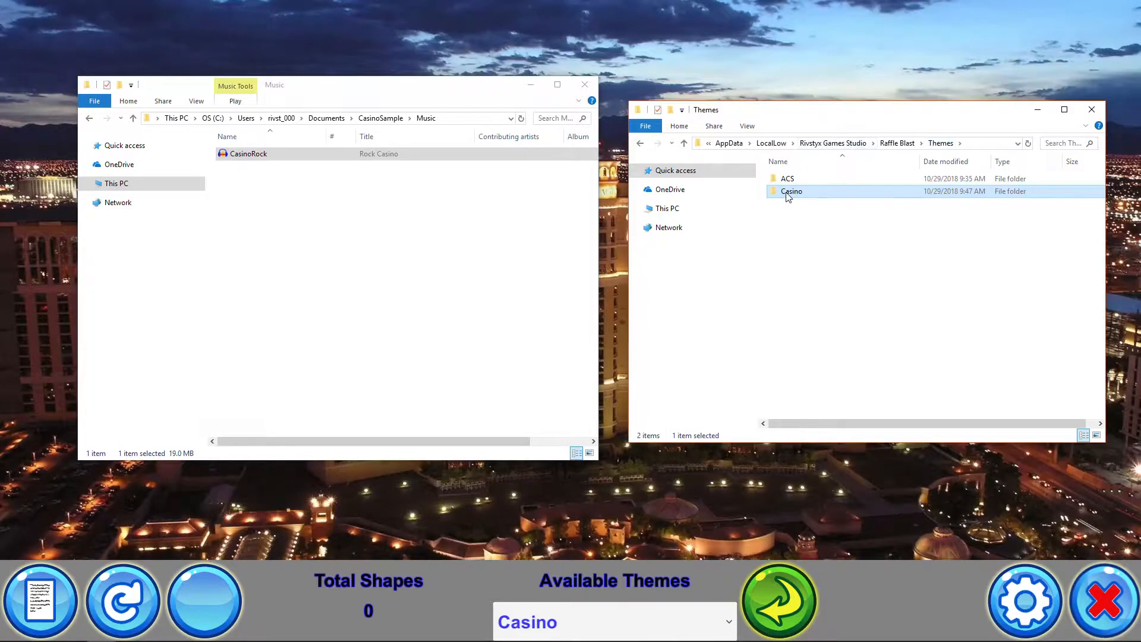
double_click(791, 190)
double_click(791, 179)
double_click(797, 180)
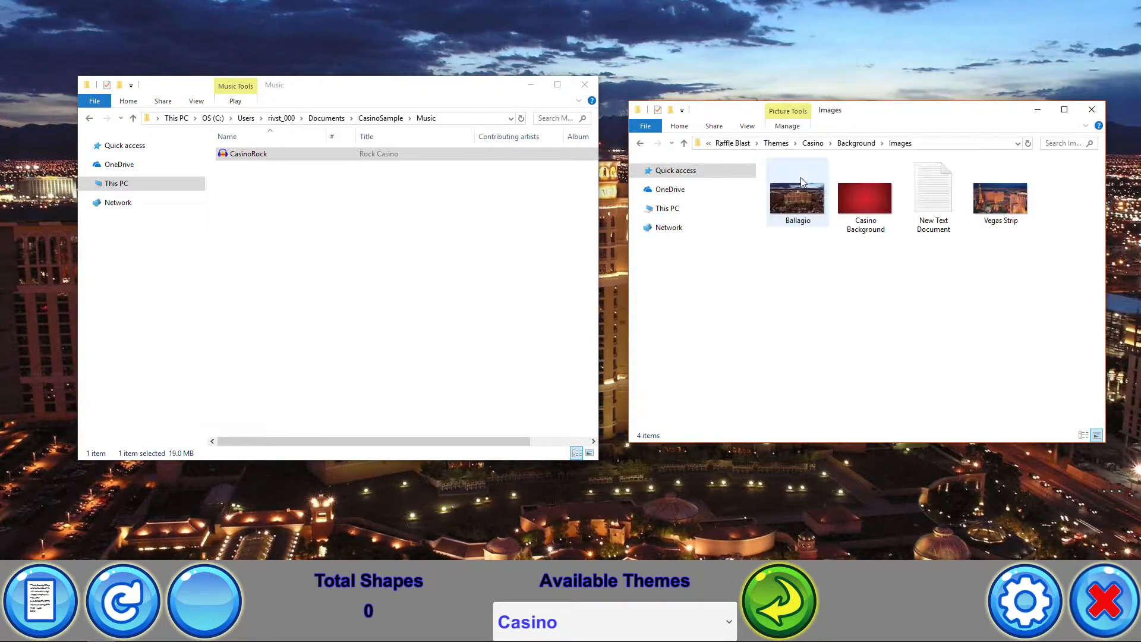
left_click(931, 228)
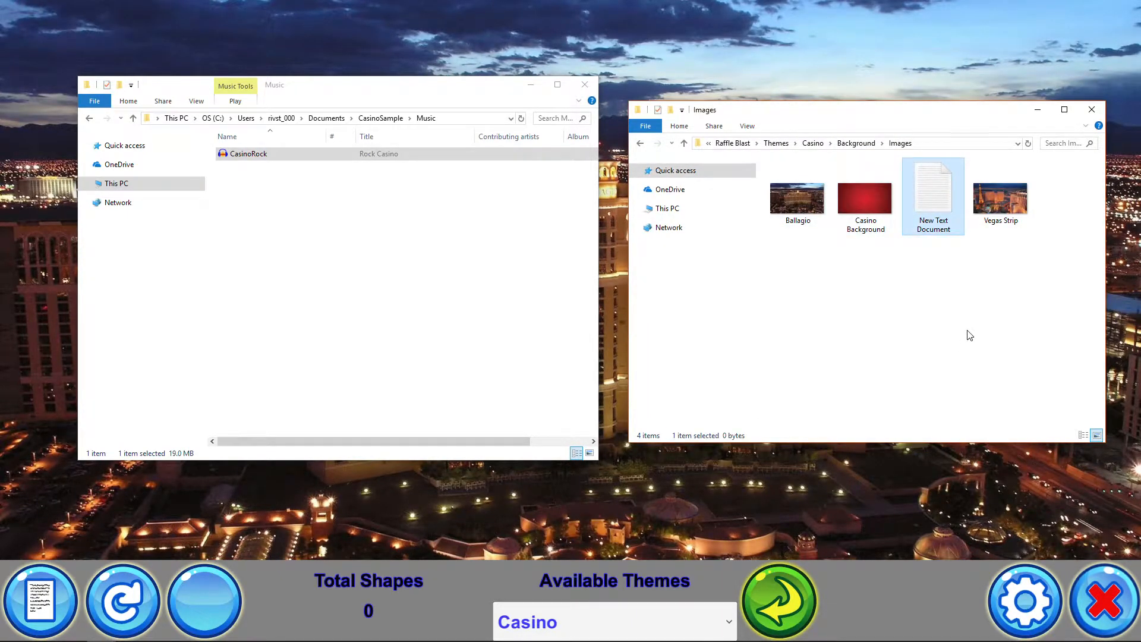
key("Delete")
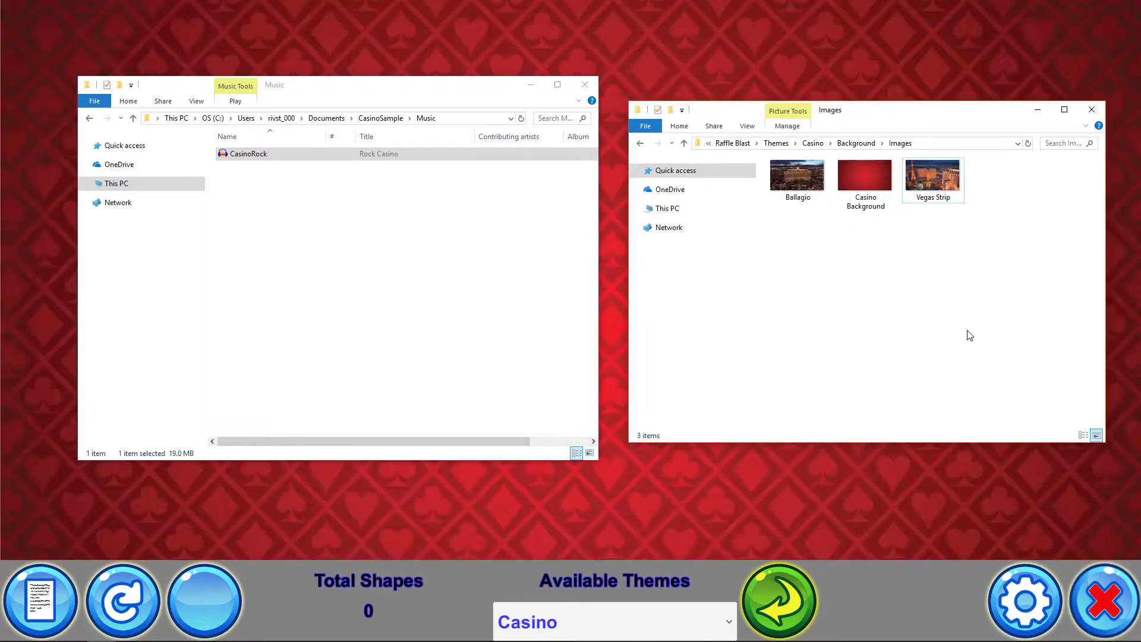
left_click(778, 604)
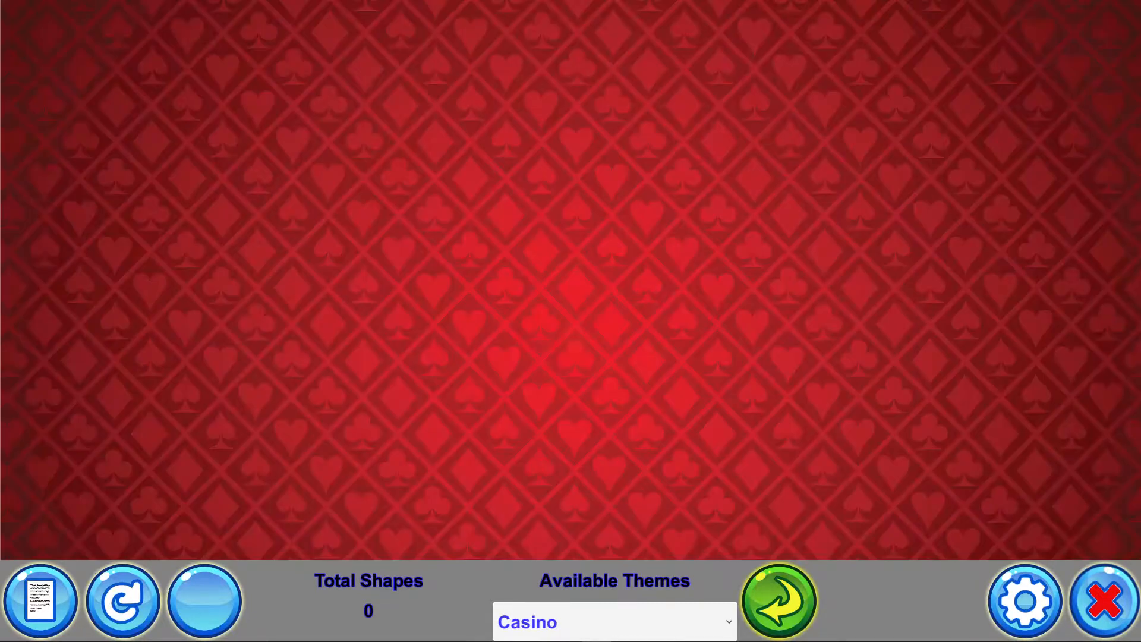
Open a second Explorer window and delete the sample image from the Casino theme's Shapes > Sphere > Images folder
key("alt+Tab")
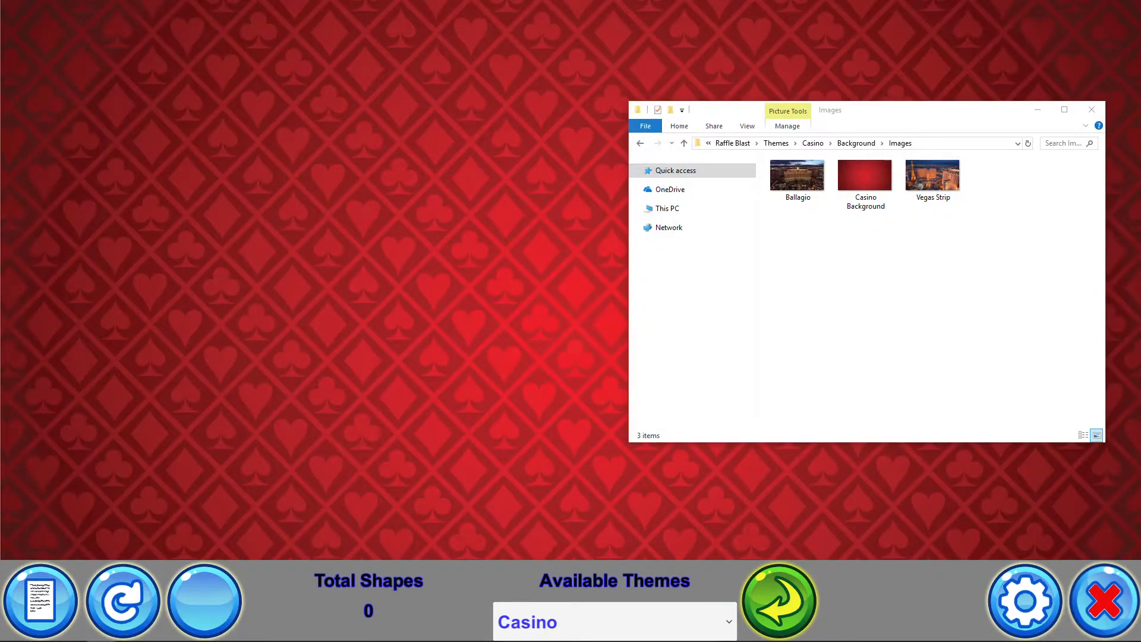
key("ctrl+n")
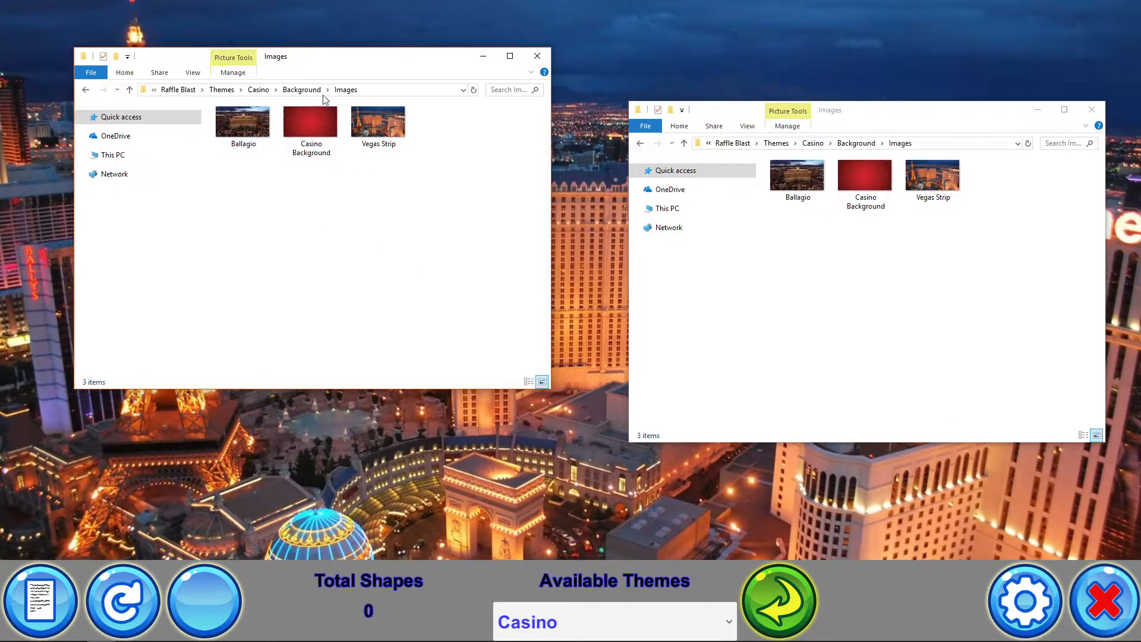
left_click(258, 90)
double_click(250, 141)
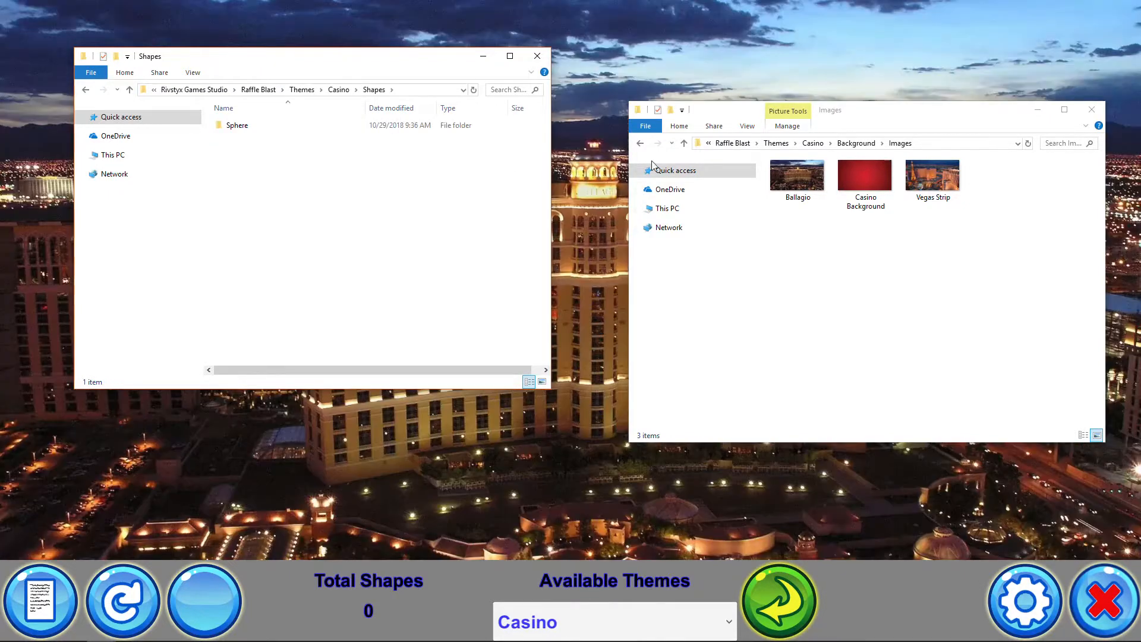
left_click(813, 143)
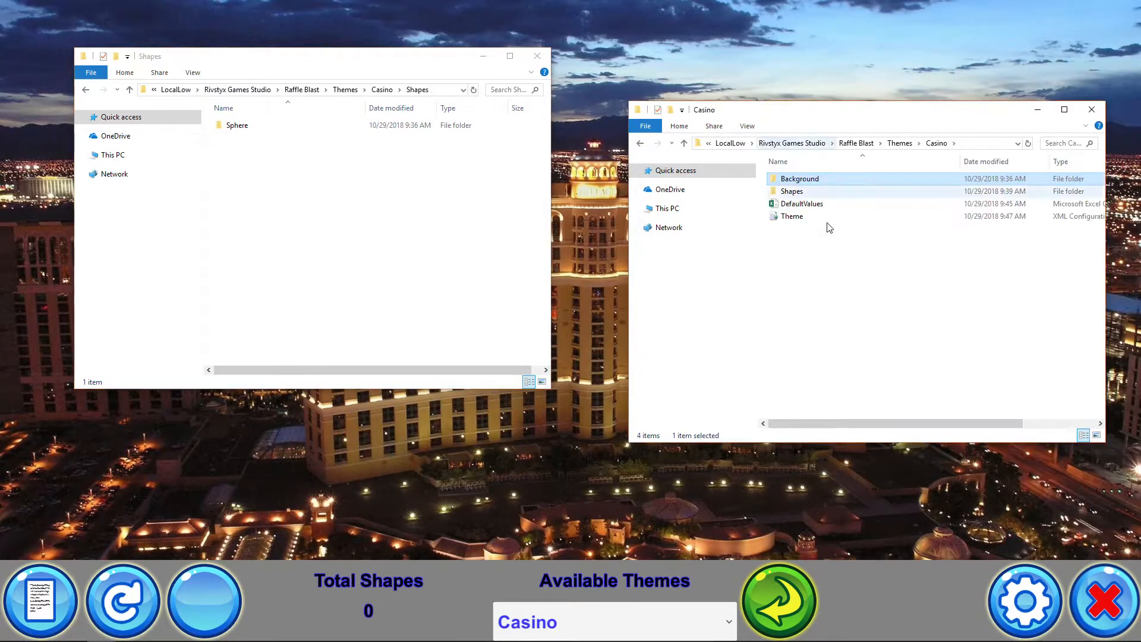
double_click(791, 191)
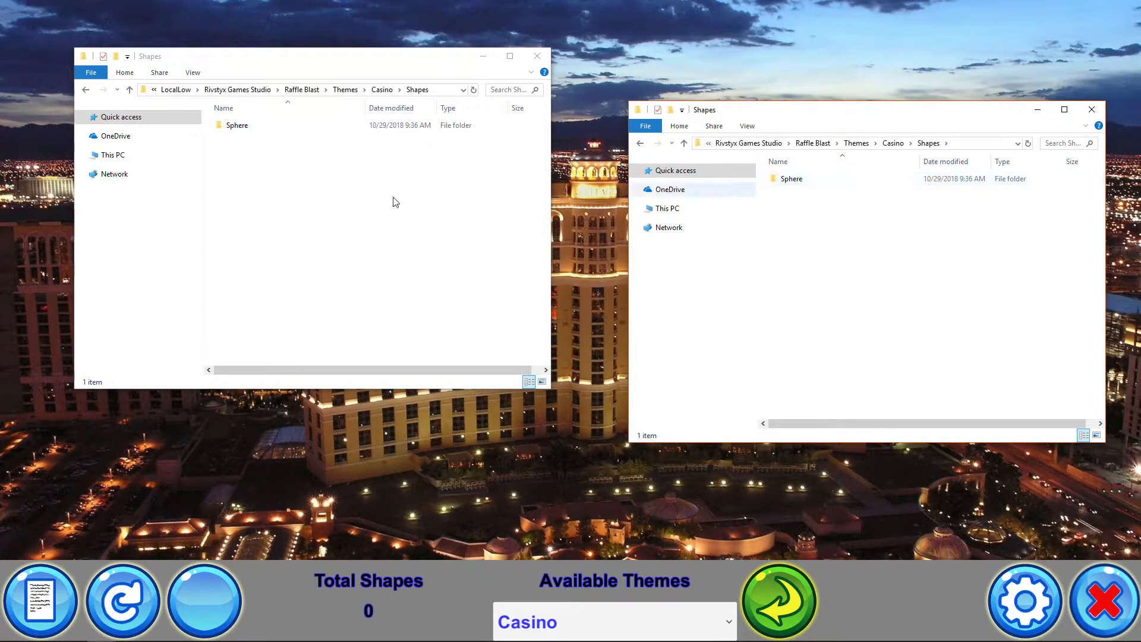
double_click(236, 126)
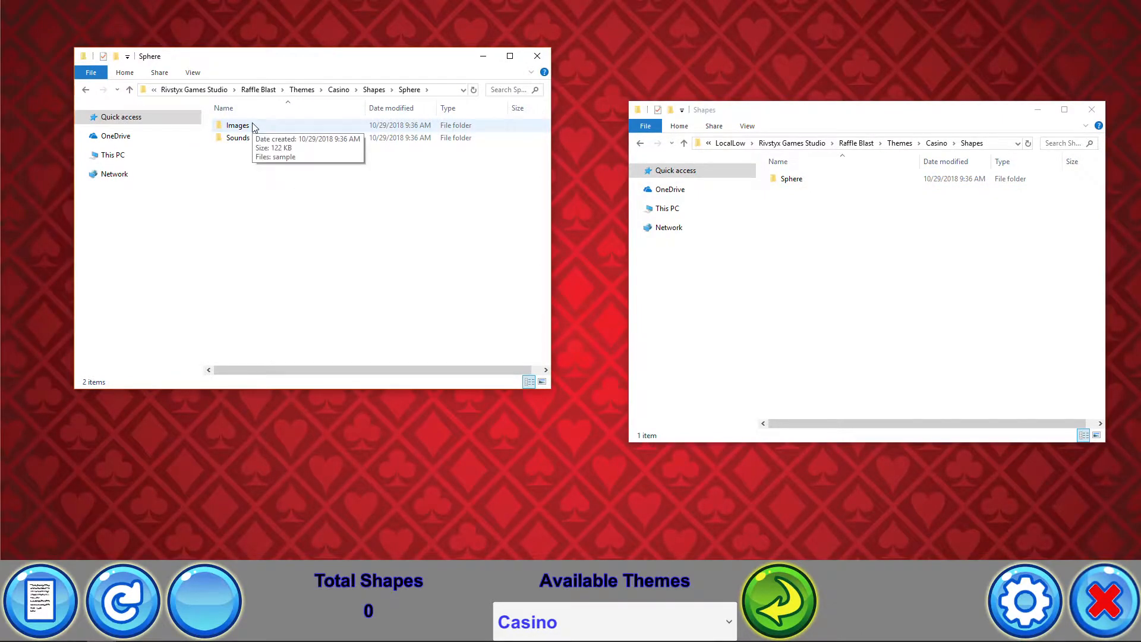
double_click(252, 127)
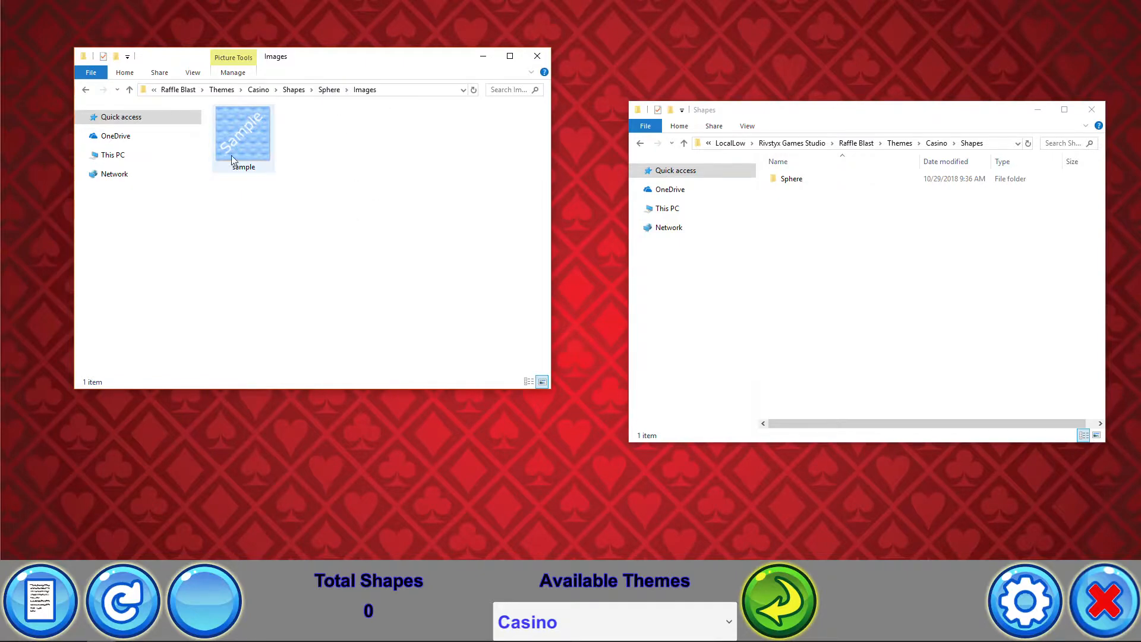
left_click(260, 155)
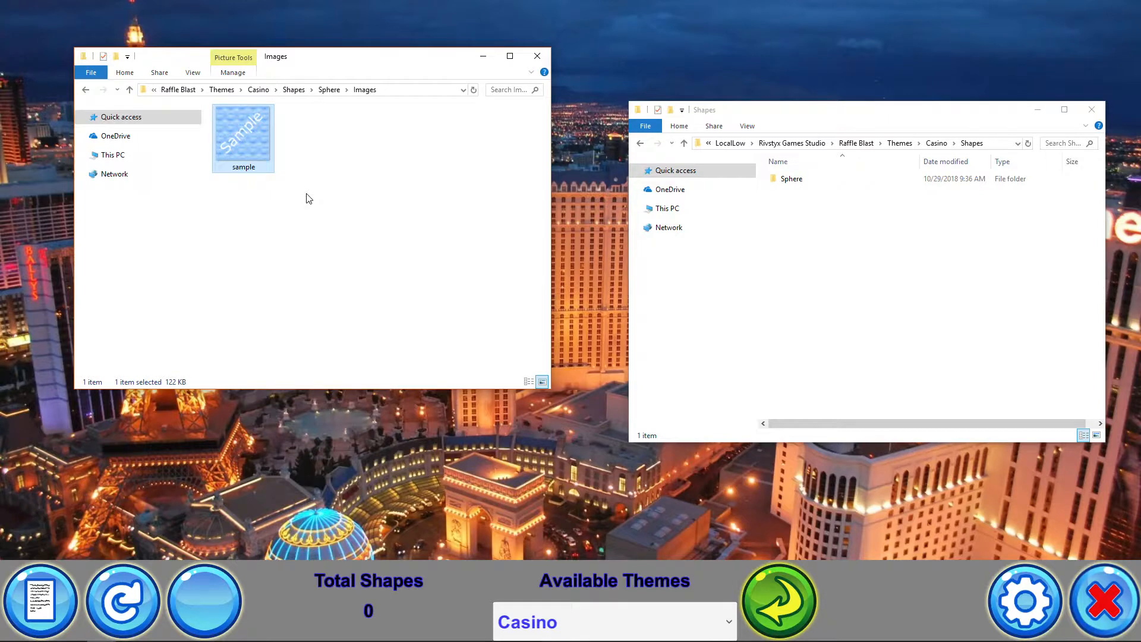
key("Delete")
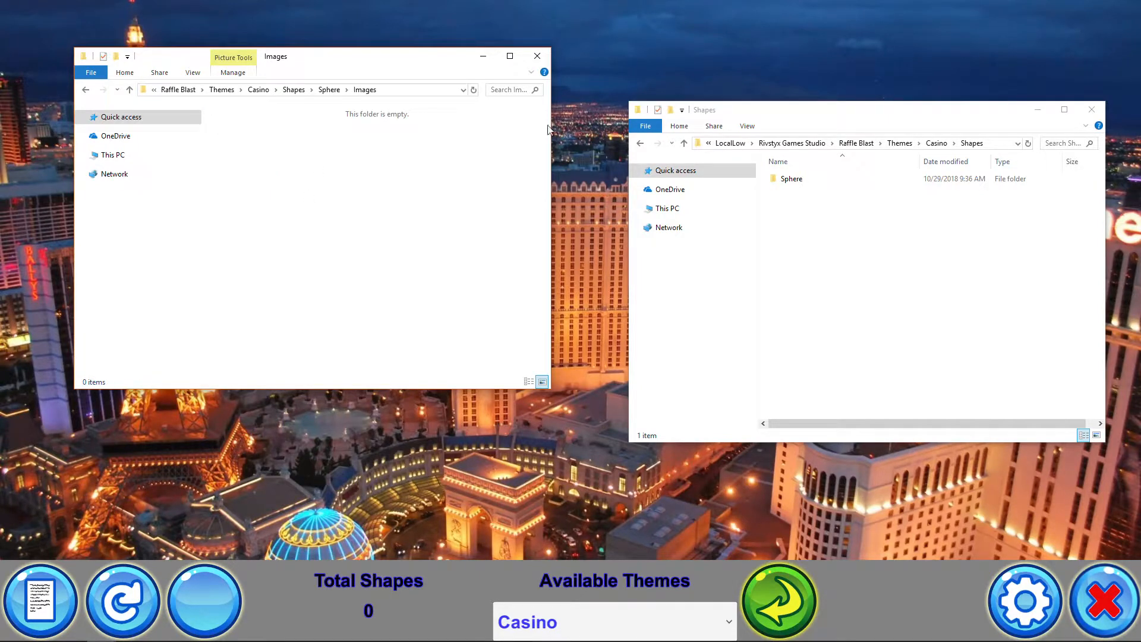
Copy all 18 StarBall textures from the CasinoSample Textures folder into the Sphere Images folder
double_click(791, 179)
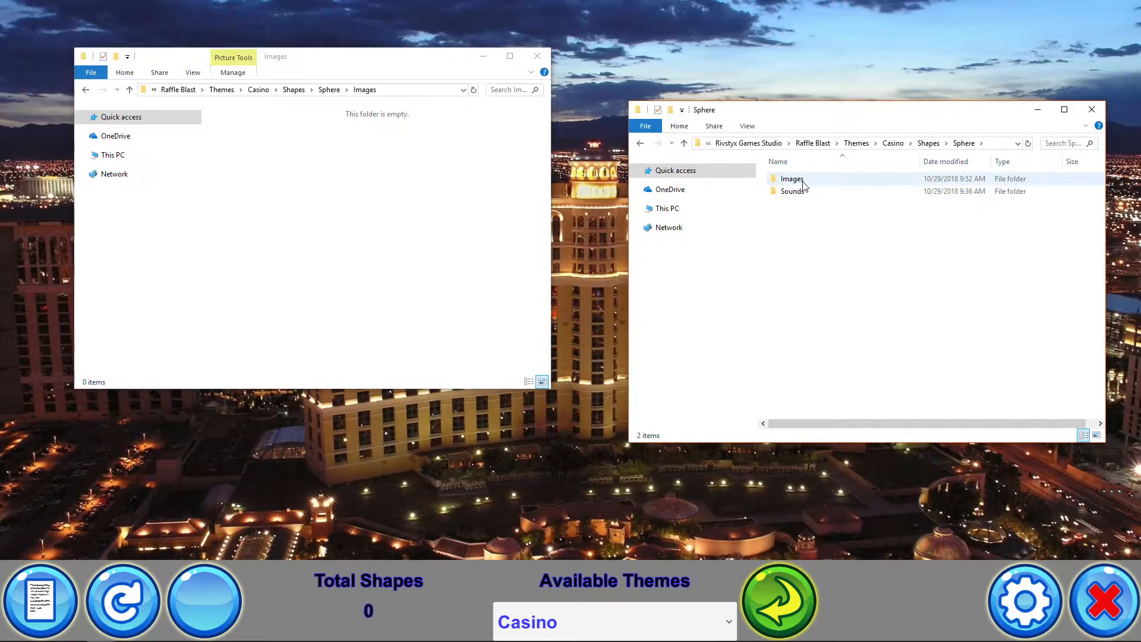
double_click(801, 184)
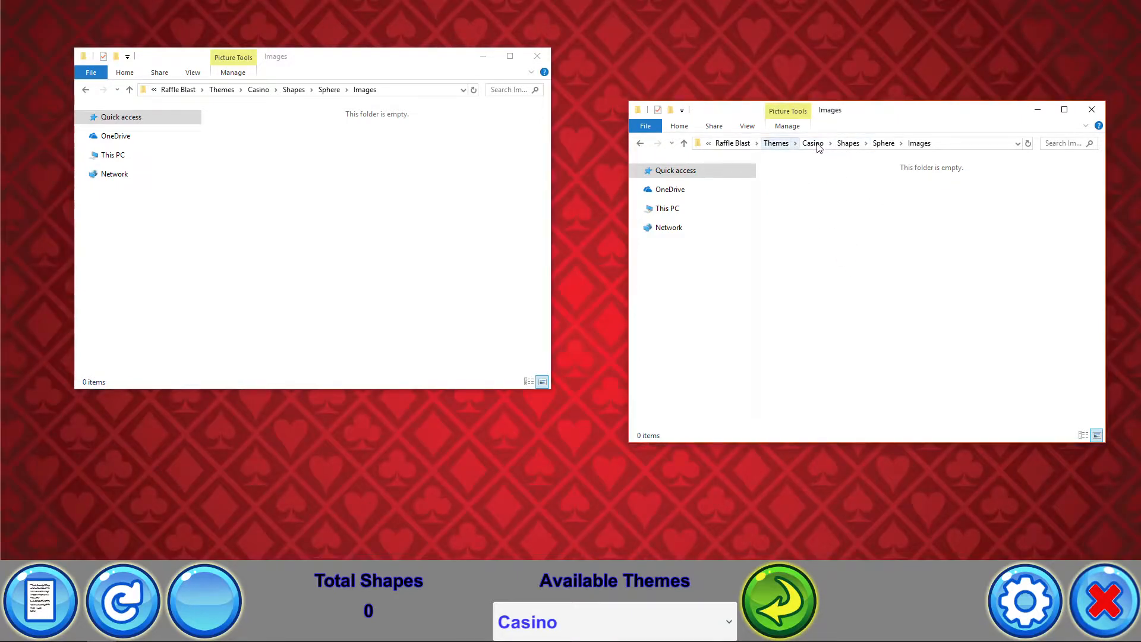
left_click(1092, 109)
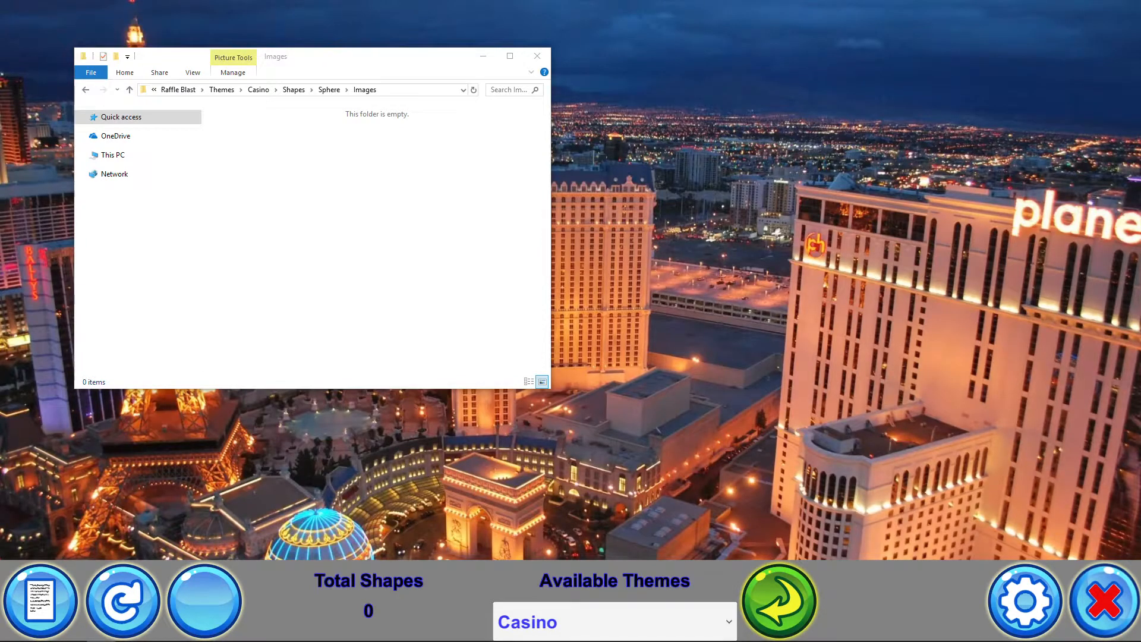
key("alt+Tab")
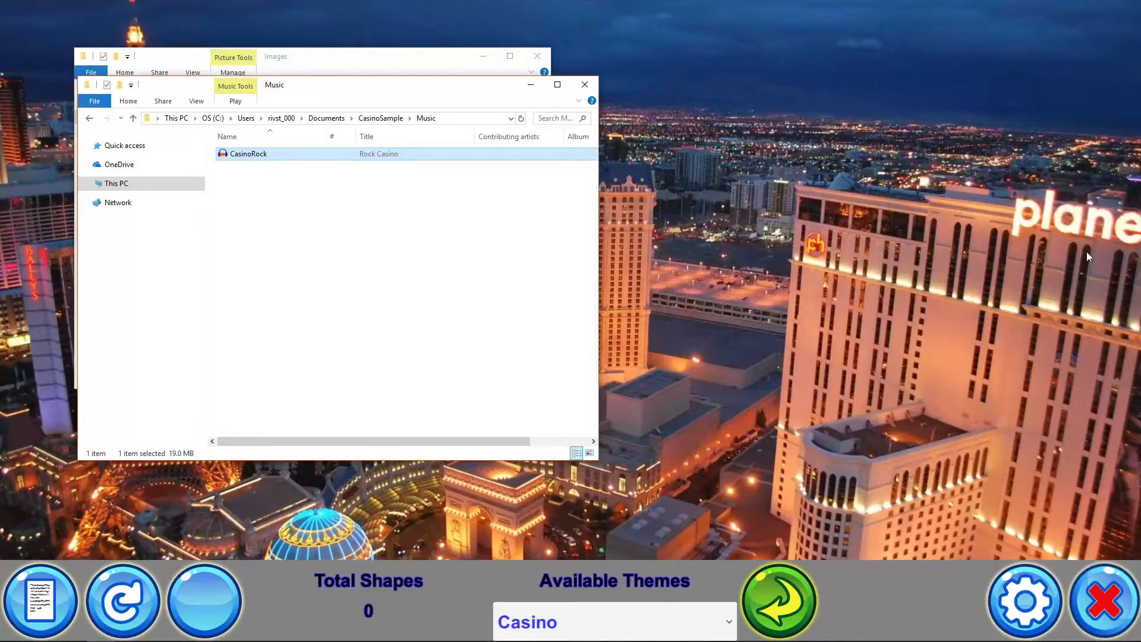
left_click_drag(330, 89, 840, 65)
left_click(886, 94)
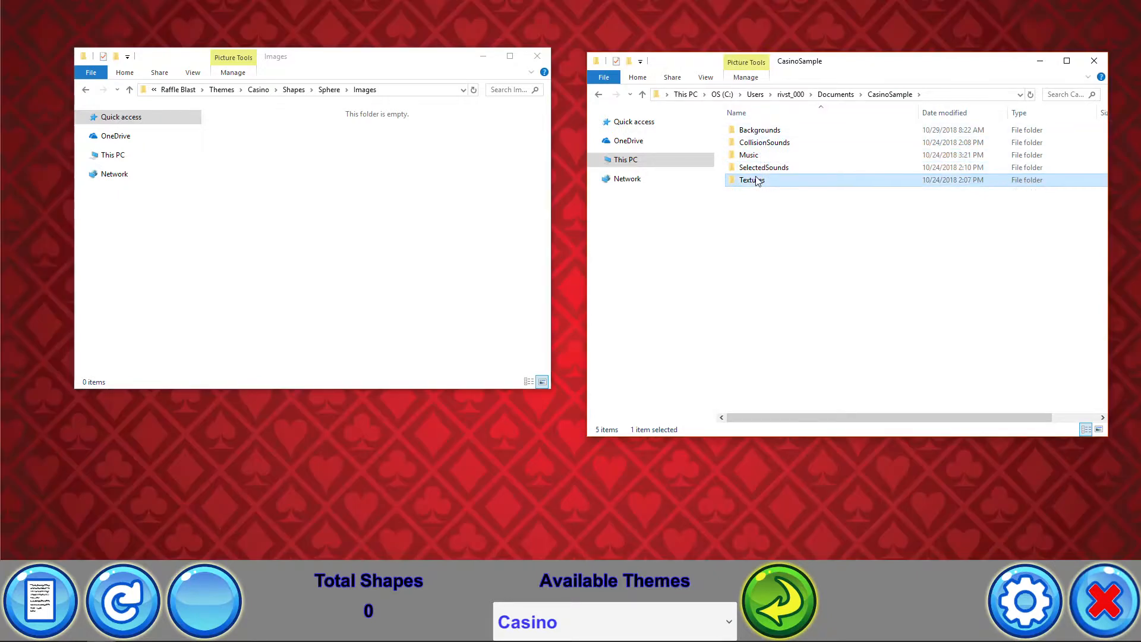
double_click(752, 180)
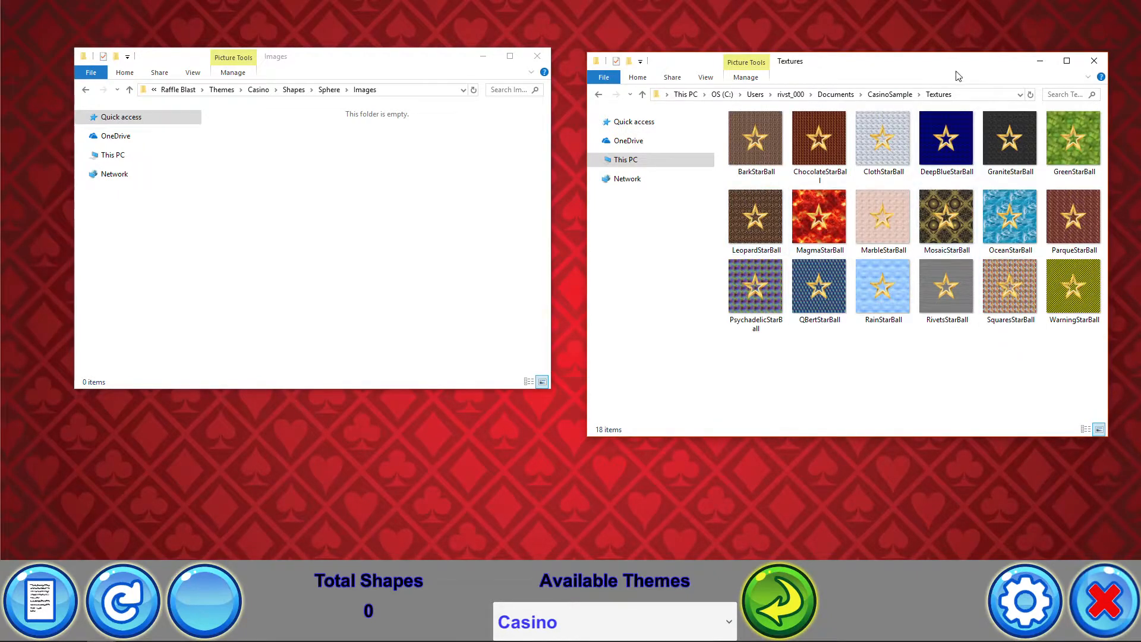
left_click_drag(943, 62, 909, 44)
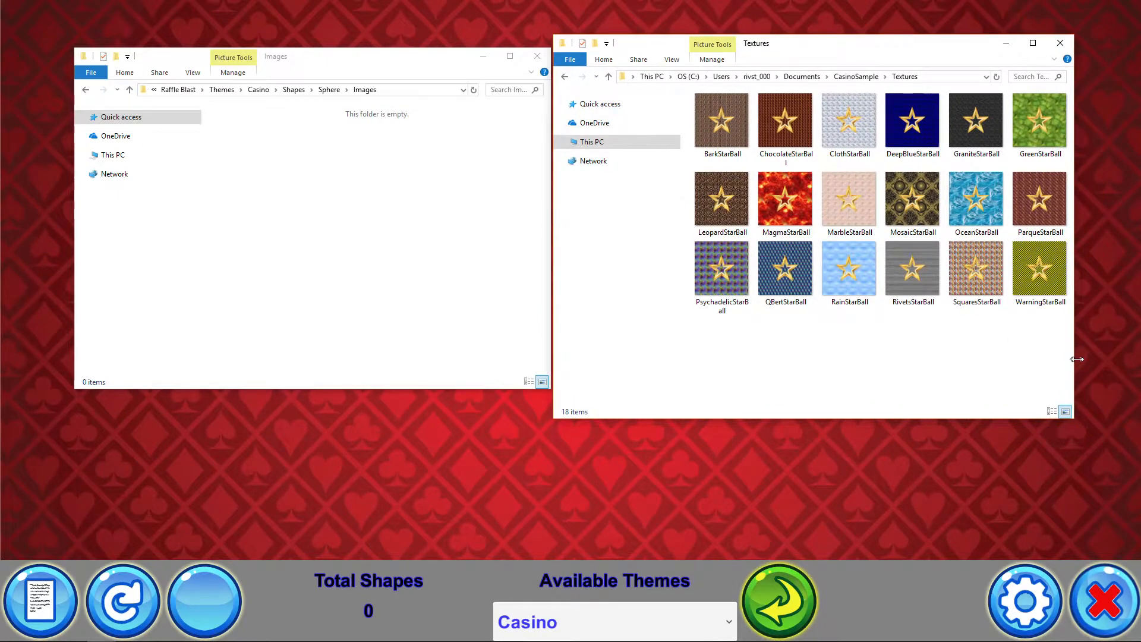
left_click_drag(1077, 359, 713, 92)
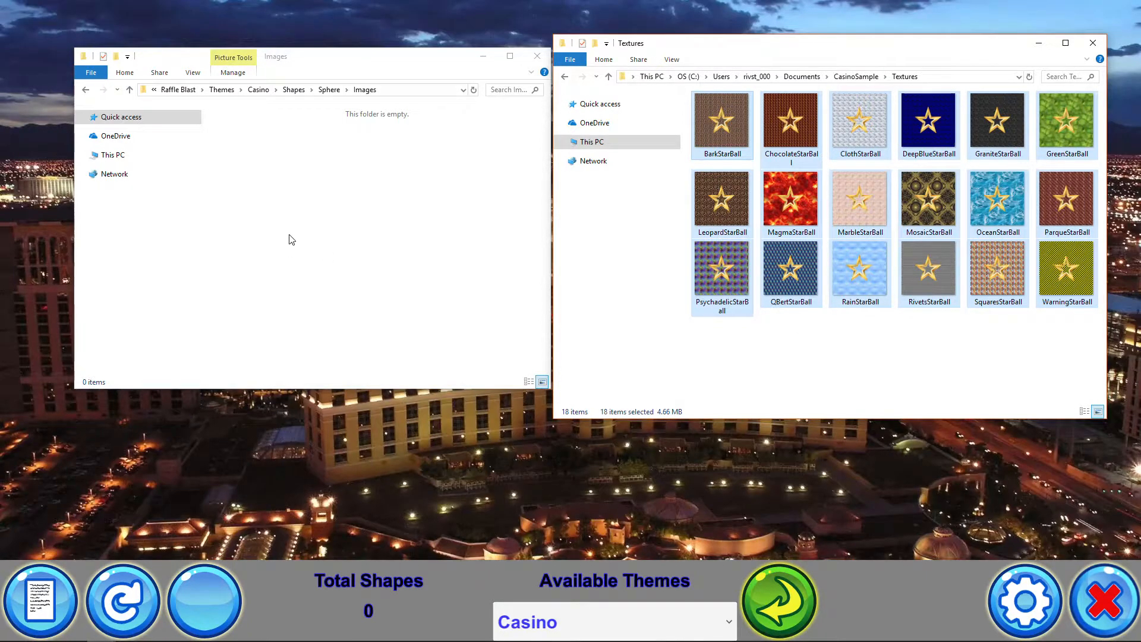
left_click(307, 214)
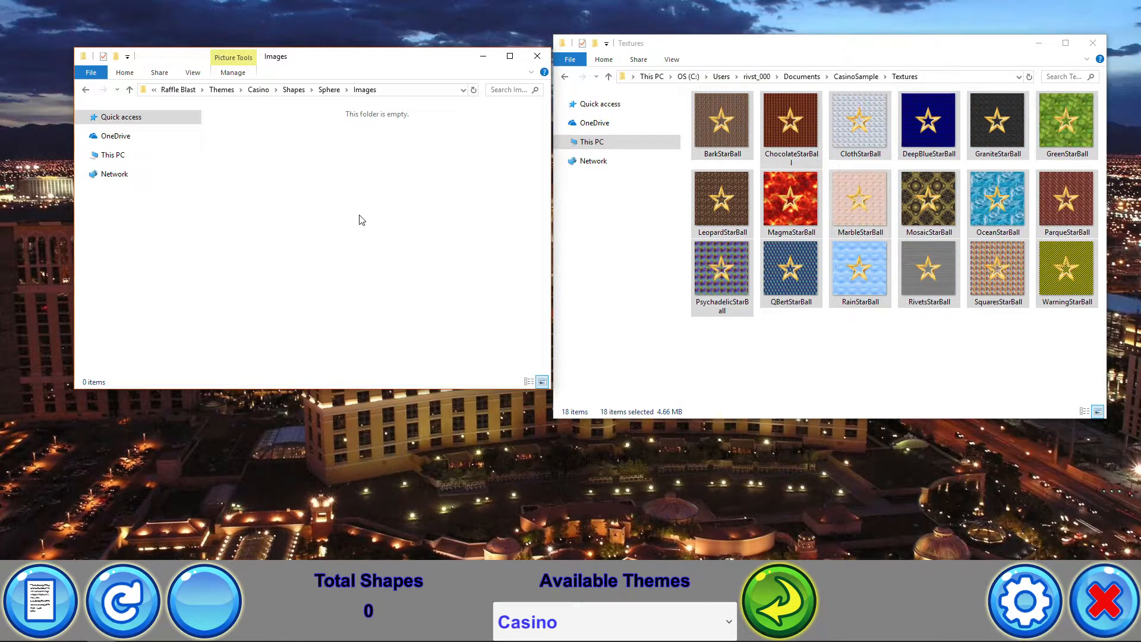
key("ctrl+v")
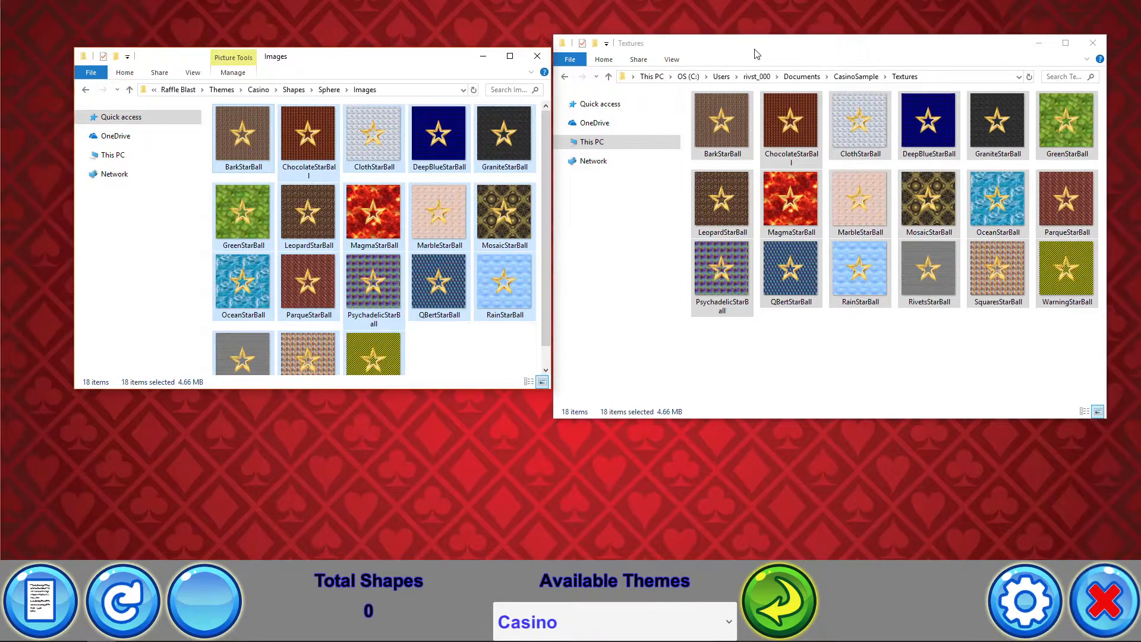
Reload the themes, check the default values, and generate shapes to preview the new sphere textures
left_click_drag(767, 51, 1140, 104)
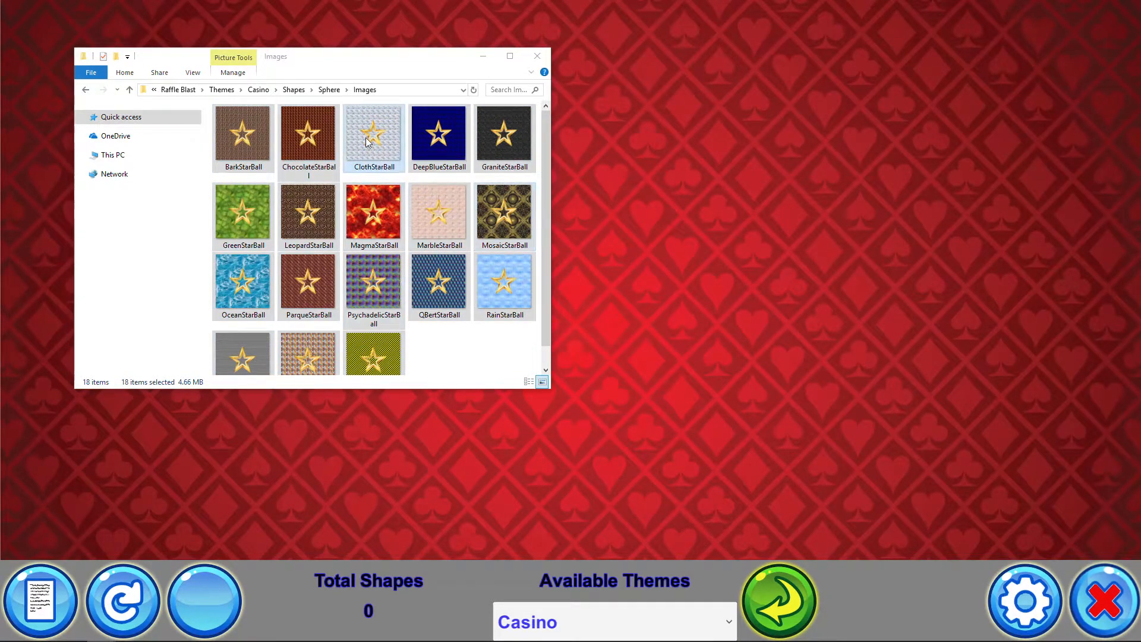
left_click(333, 74)
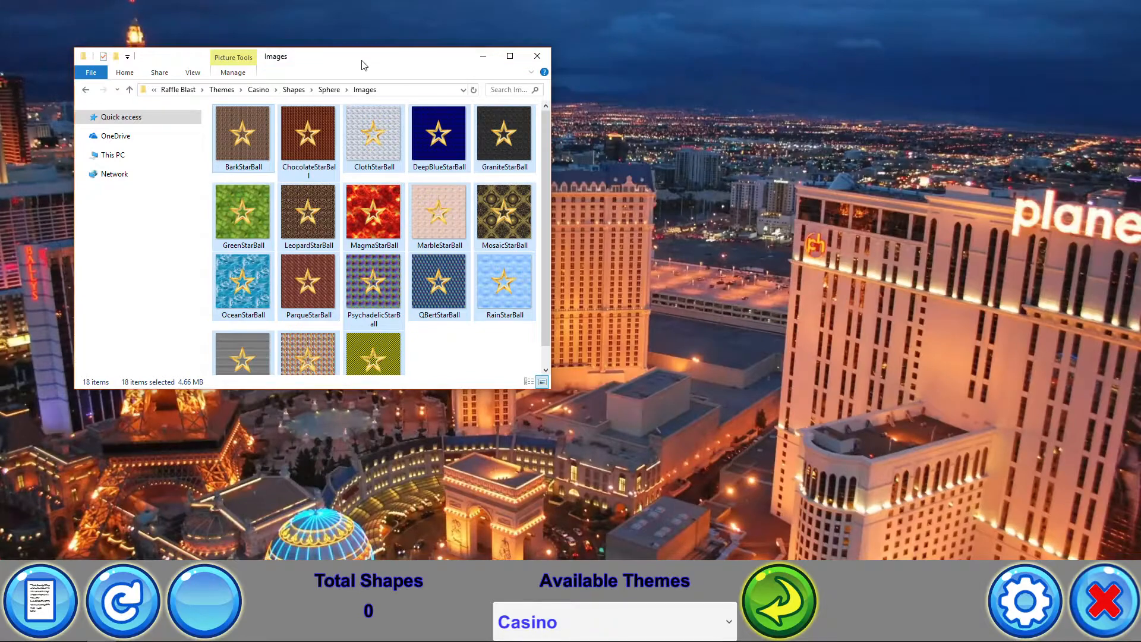
left_click_drag(362, 64, 1140, 132)
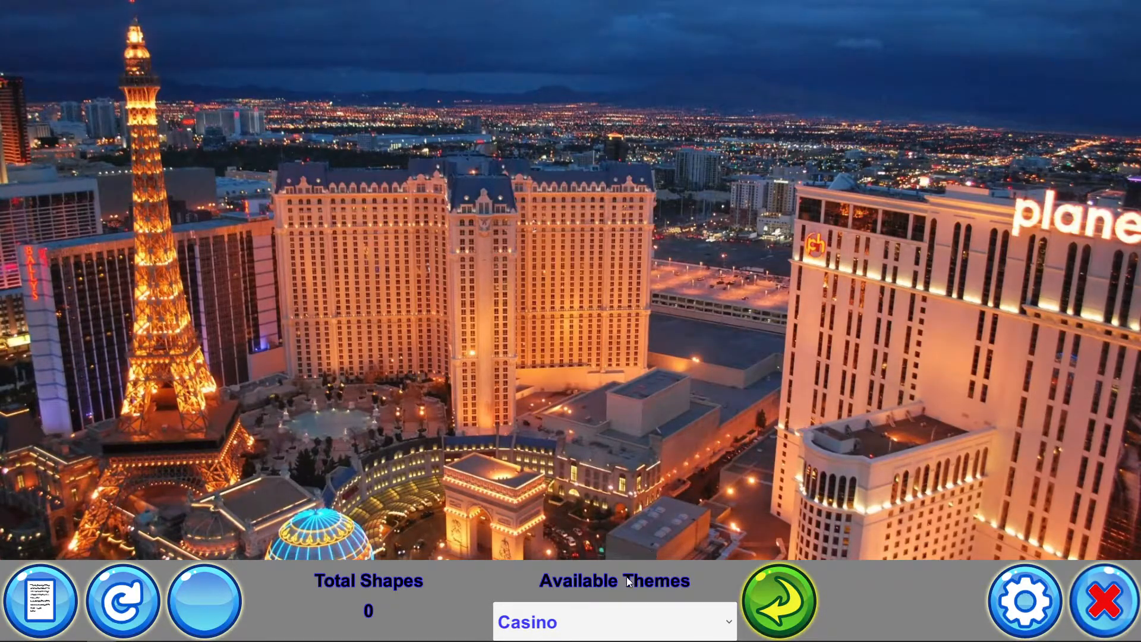
left_click(780, 610)
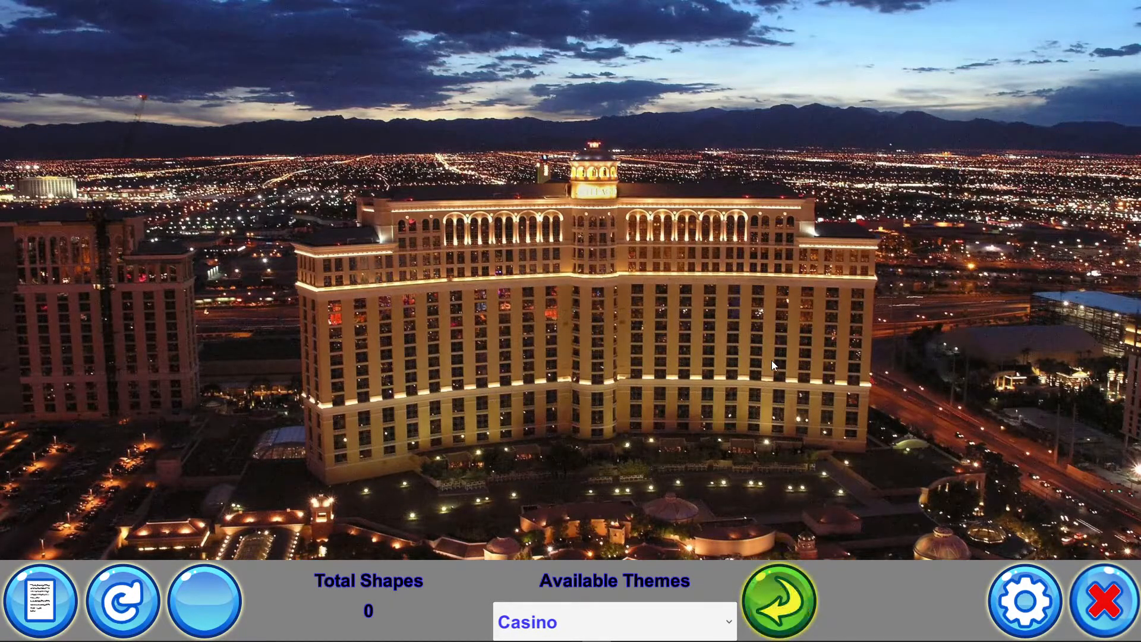
left_click(47, 615)
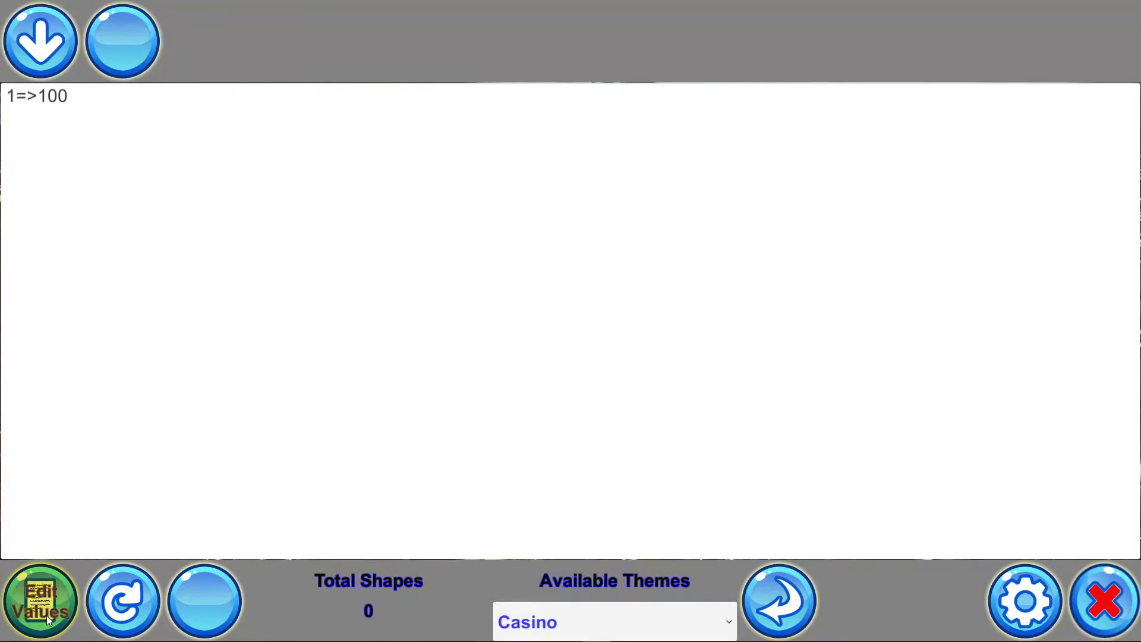
left_click(46, 615)
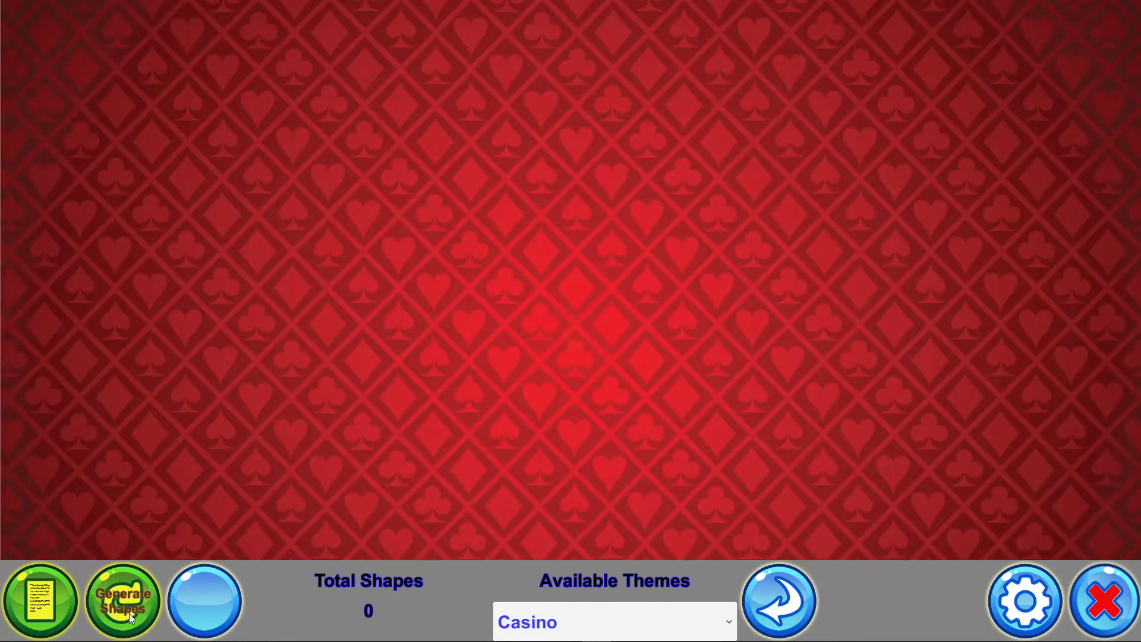
left_click(129, 614)
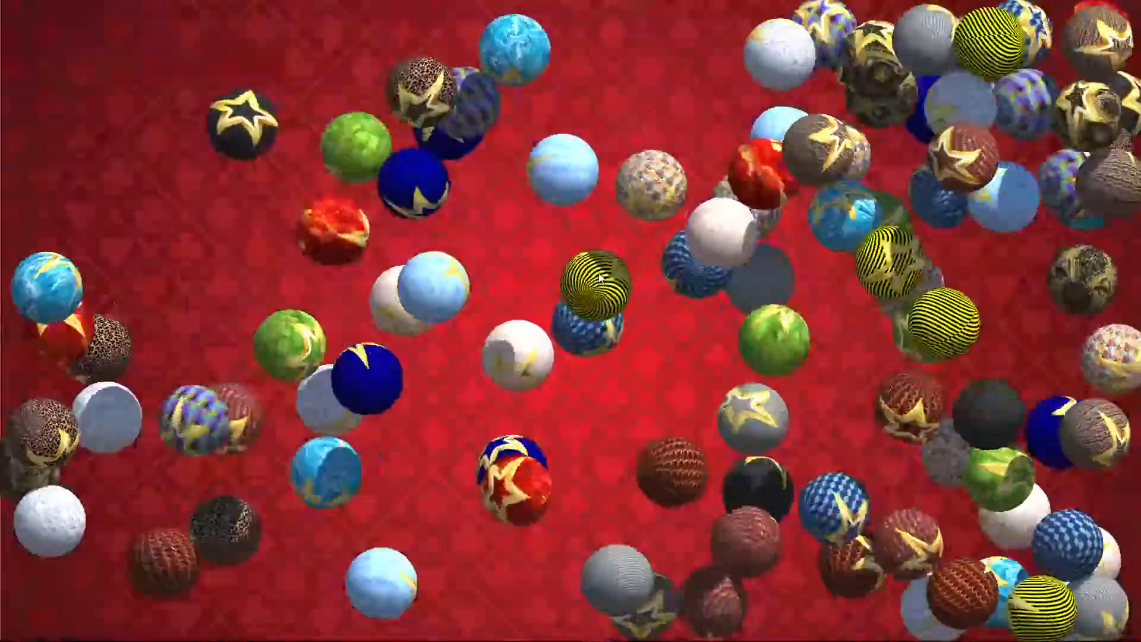
left_click(599, 277)
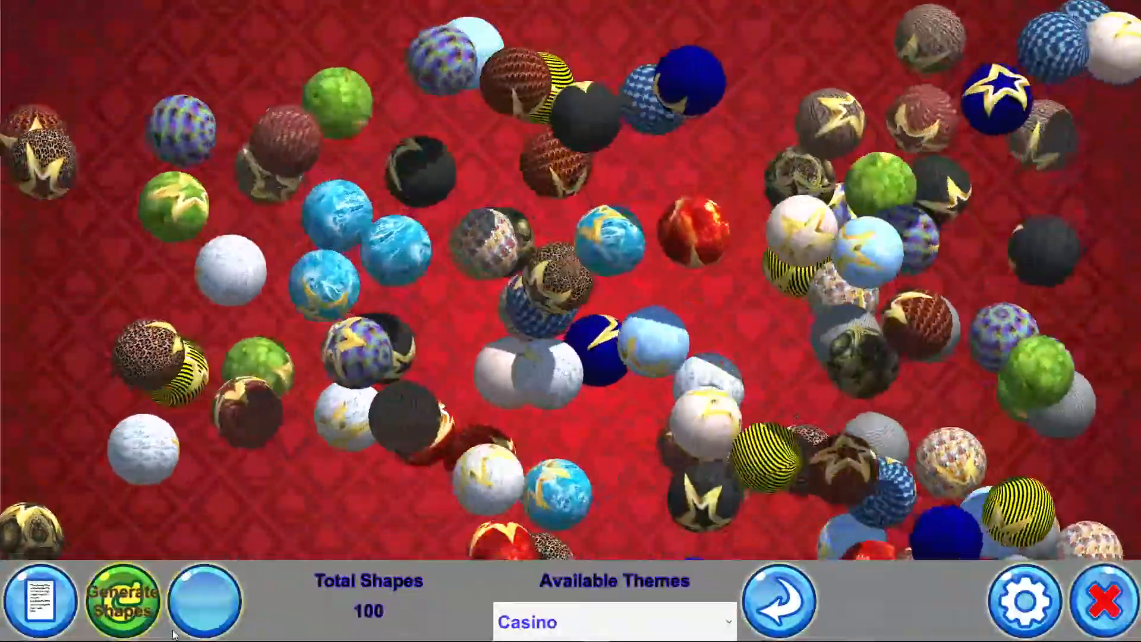
Clear the generated shapes and bring both Explorer windows back into view
left_click(204, 600)
left_click_drag(1140, 101, 341, 76)
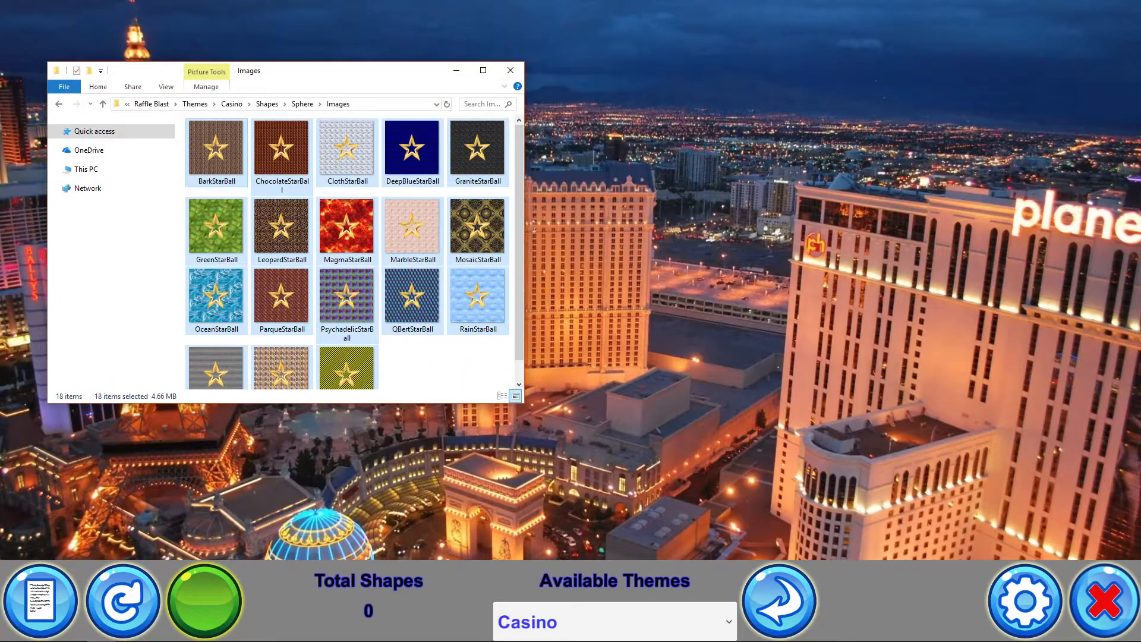
left_click_drag(1140, 89, 872, 66)
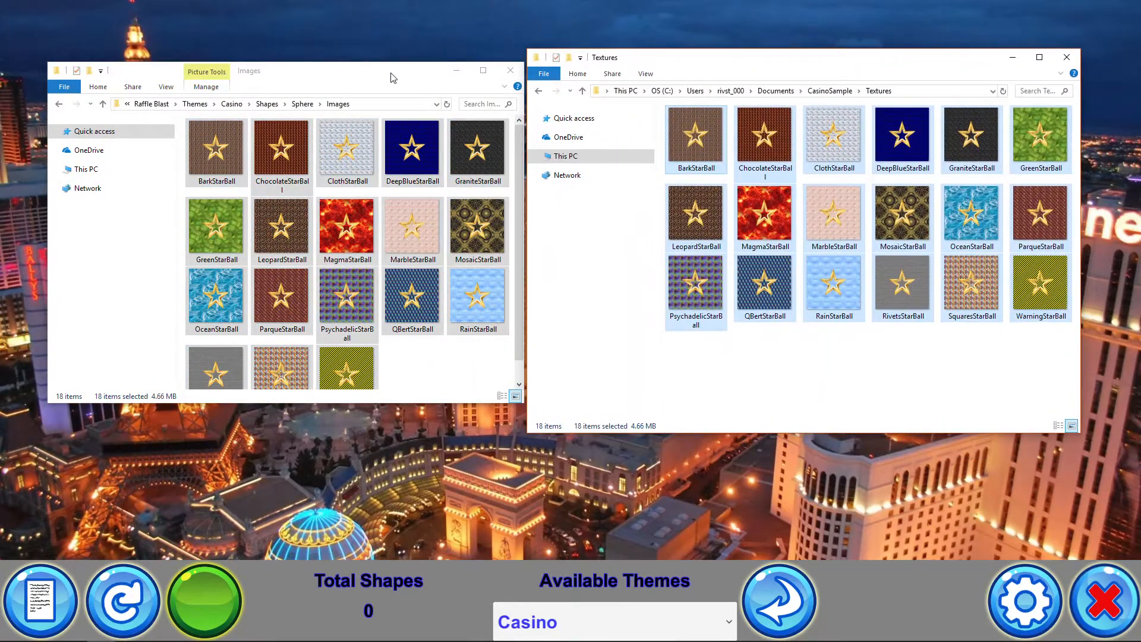
Copy the nine collision sound files from CasinoSample's CollisionSounds folder into the Casino theme's Sphere > Sounds > Collision folder
left_click_drag(390, 78, 368, 72)
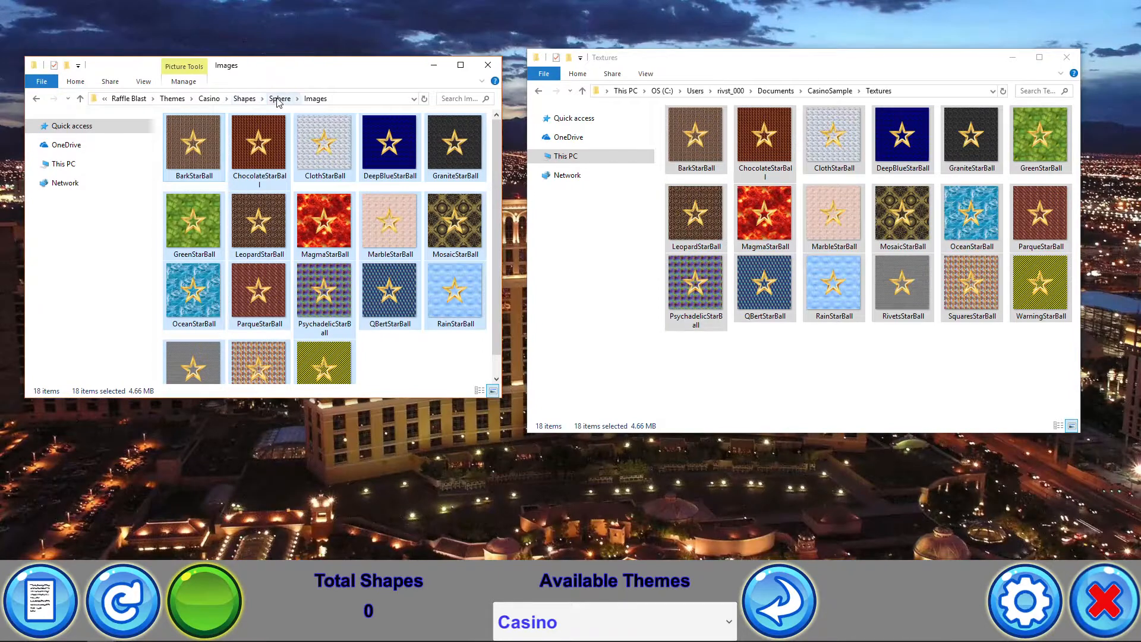
left_click(277, 99)
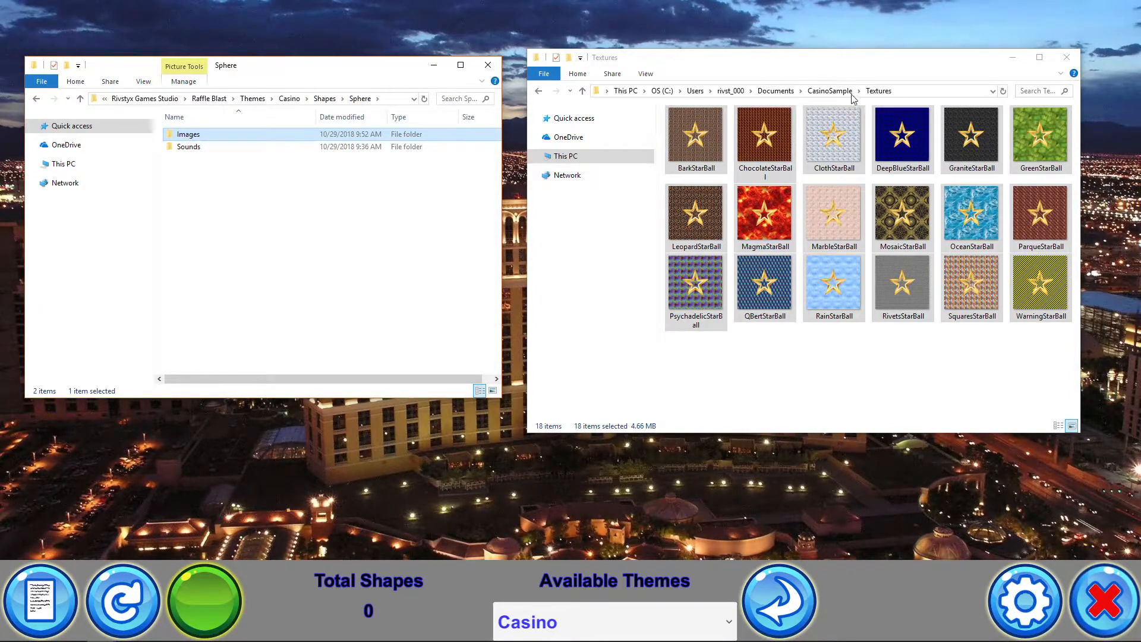
left_click(831, 91)
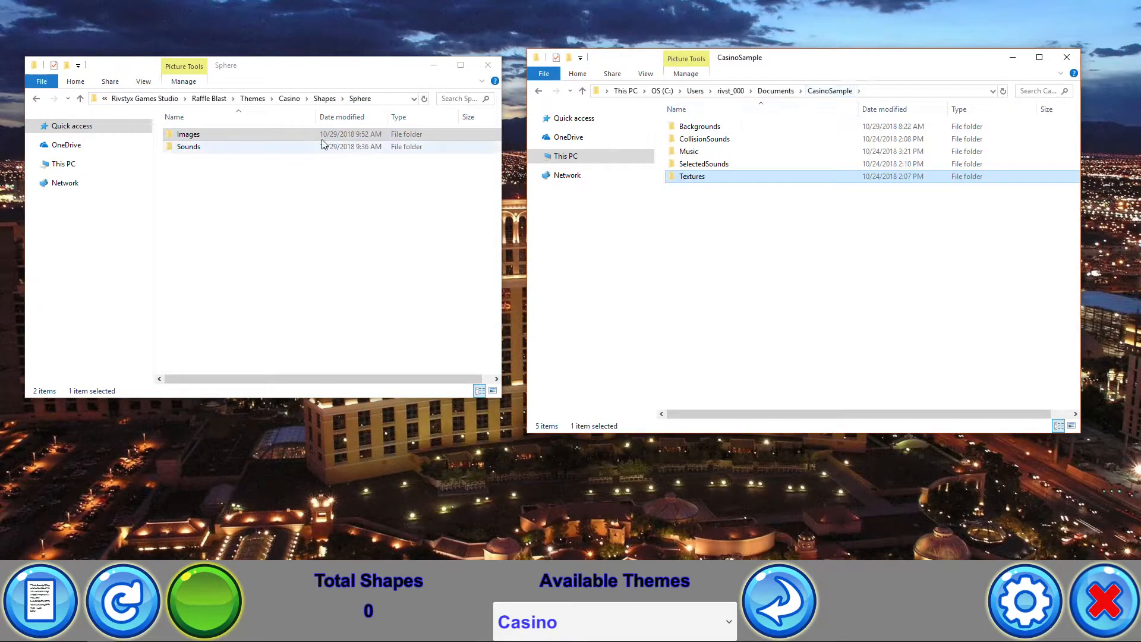
double_click(189, 147)
double_click(208, 141)
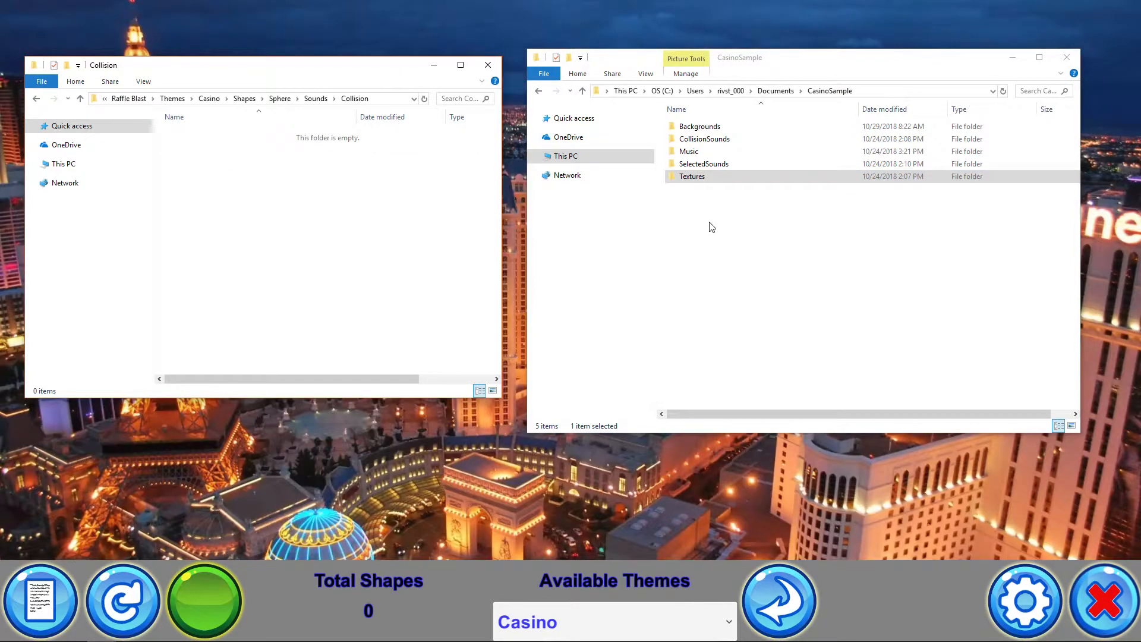
double_click(720, 140)
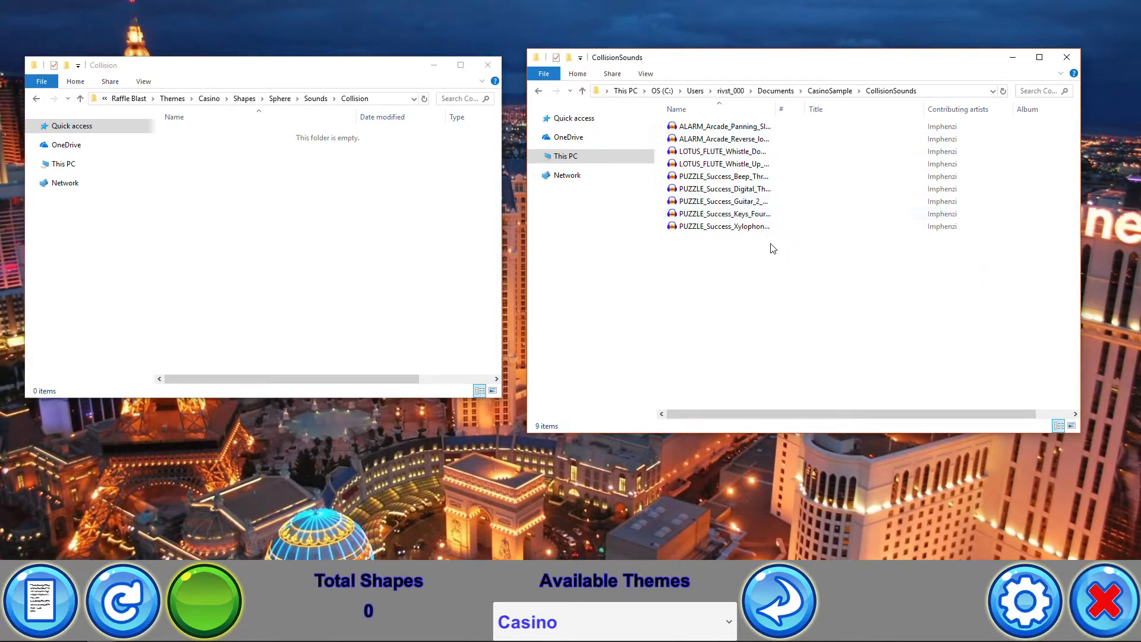
left_click(743, 128)
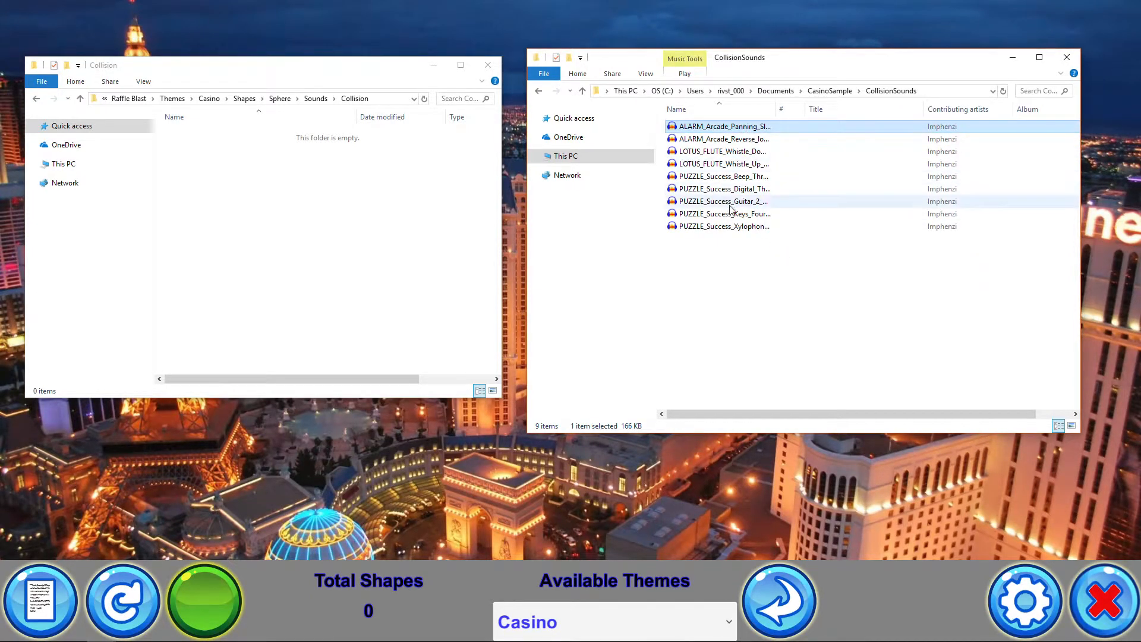
left_click(734, 228, "shift")
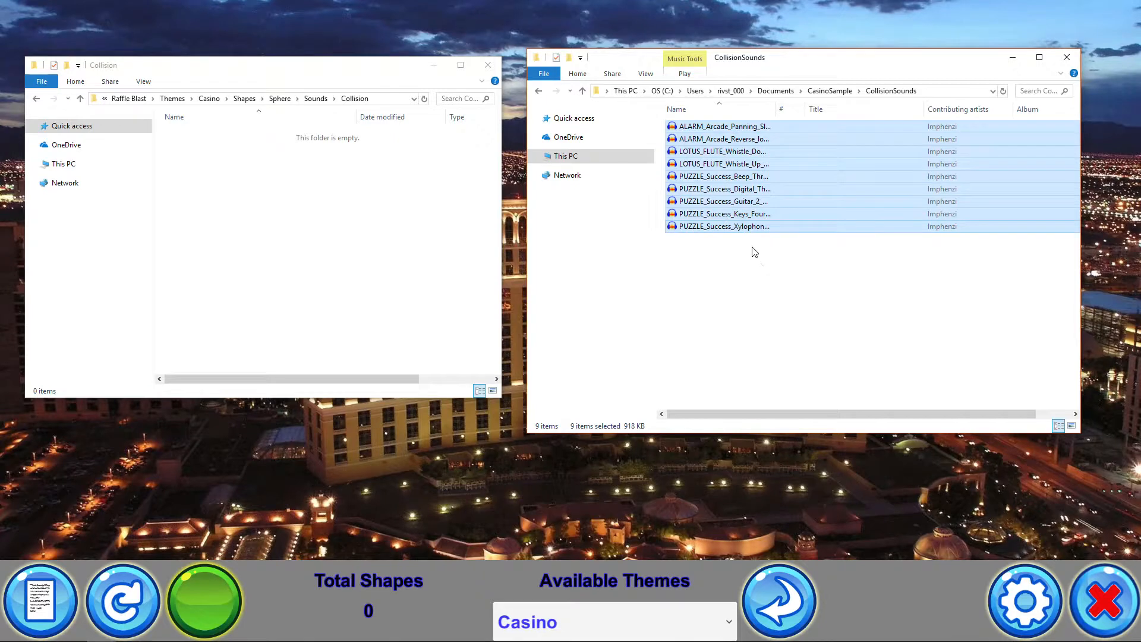
left_click(287, 214)
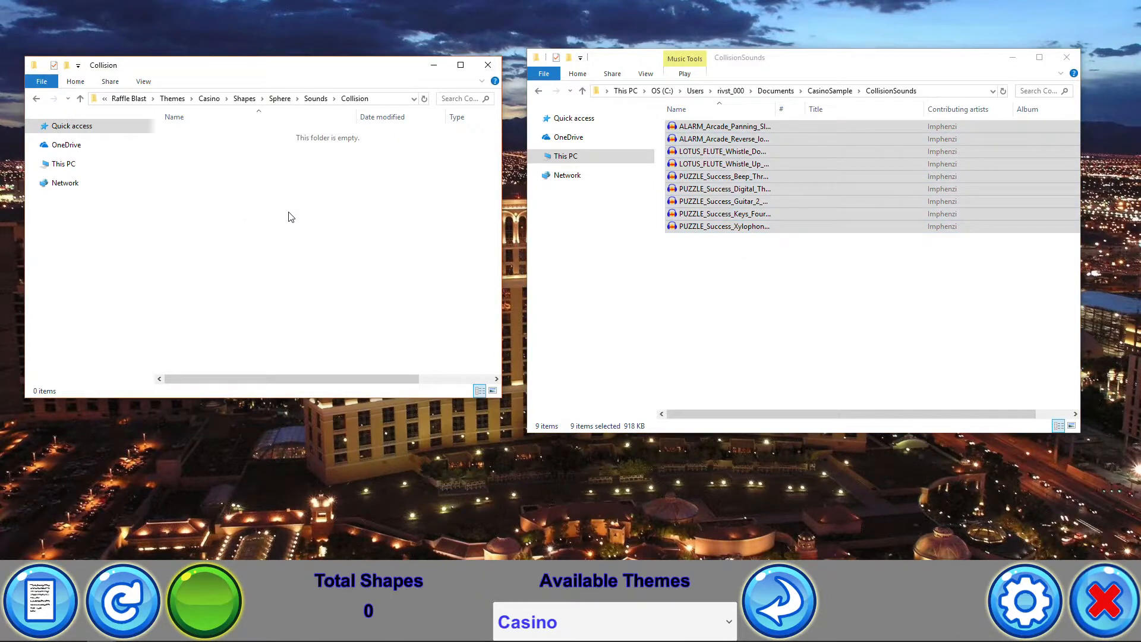
key("ctrl+v")
left_click(364, 309)
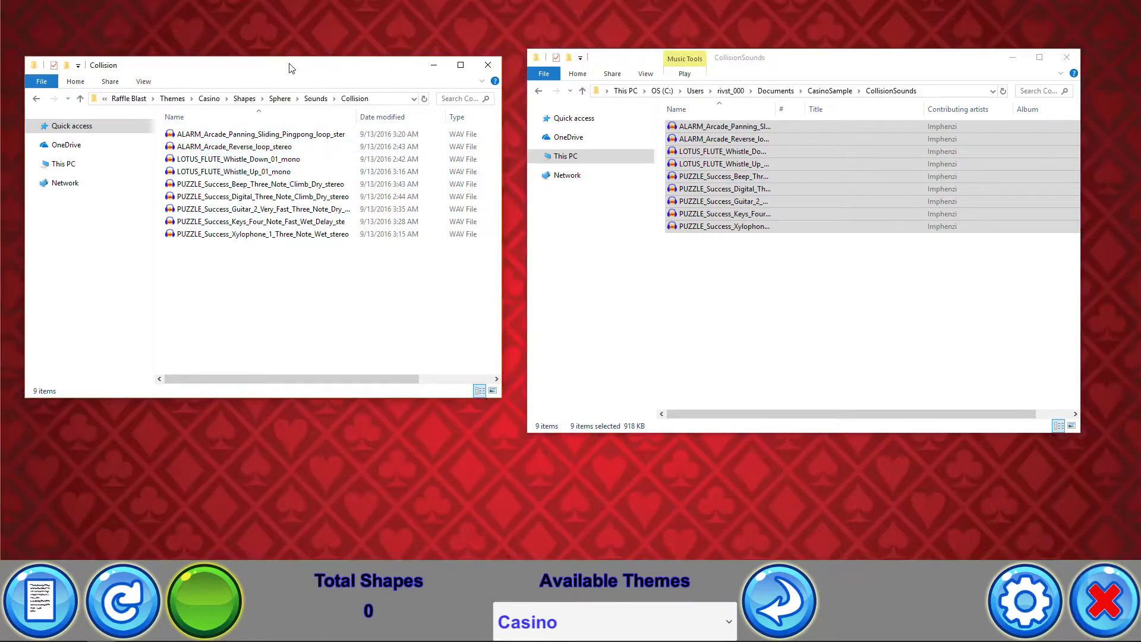
Move the Explorer windows aside, open the settings, and refresh the themes
left_click_drag(290, 64, 1140, 146)
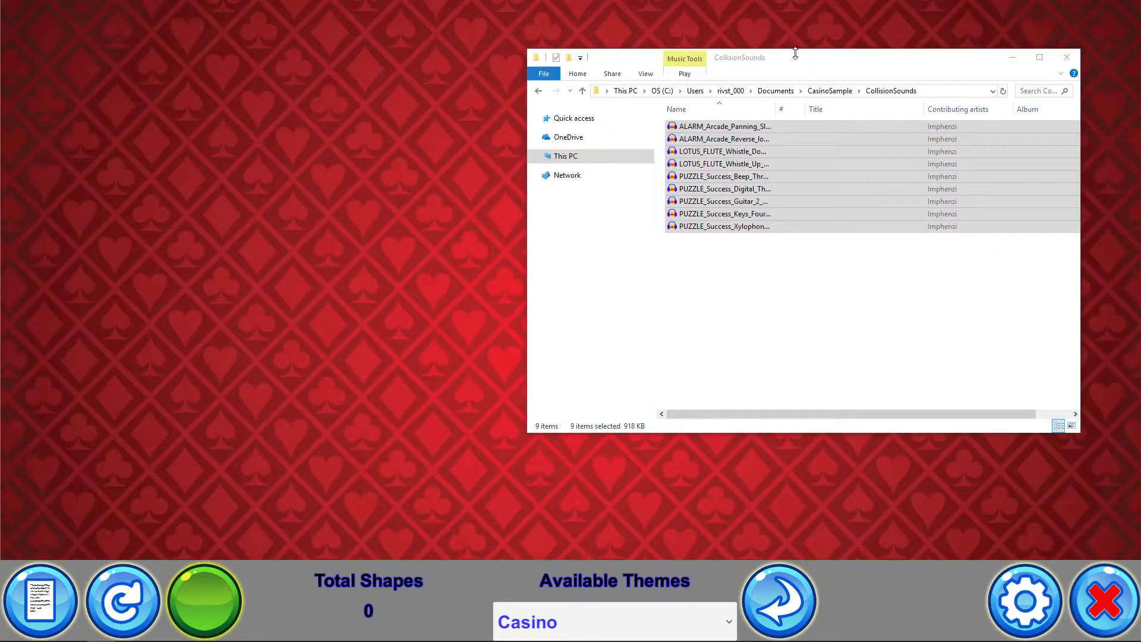
left_click_drag(793, 59, 1140, 103)
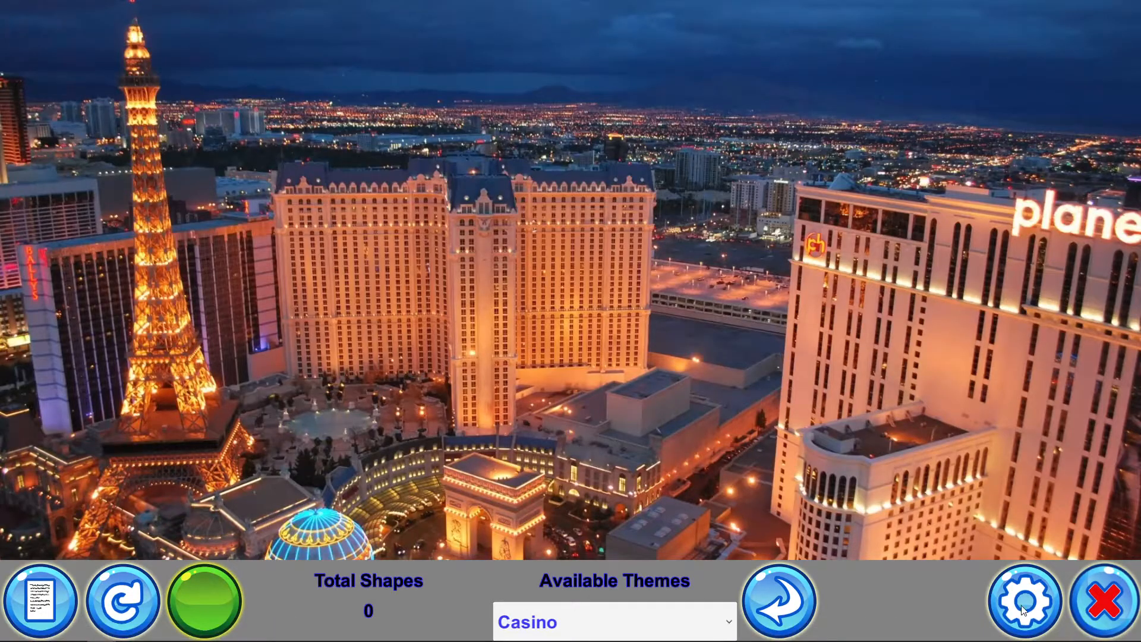
left_click(1023, 610)
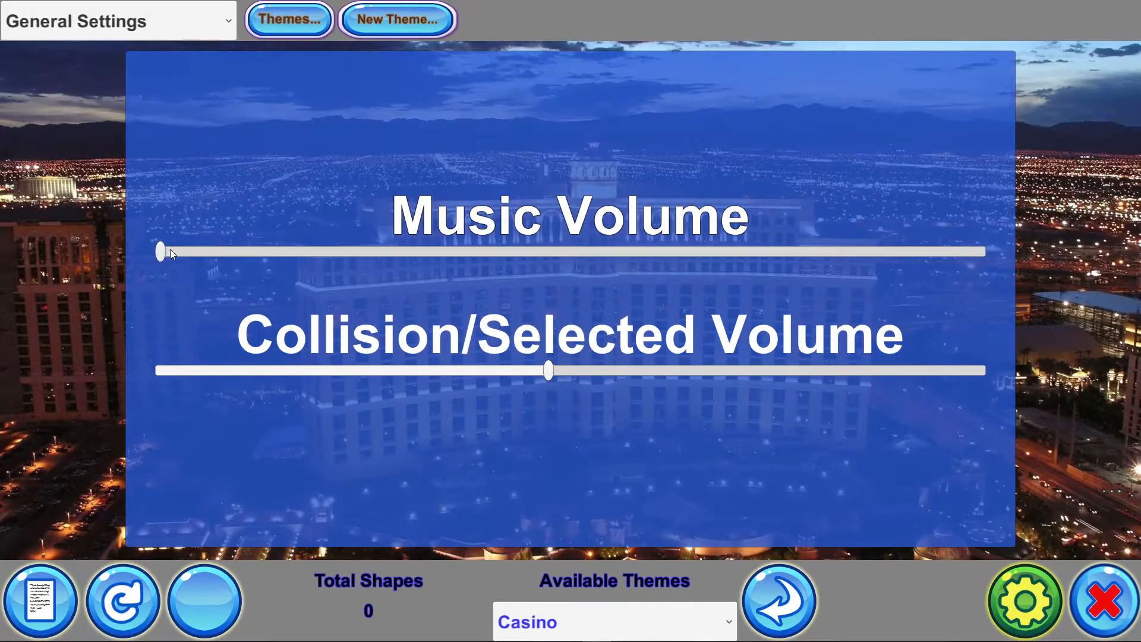
left_click_drag(170, 249, 400, 241)
left_click_drag(491, 248, 148, 262)
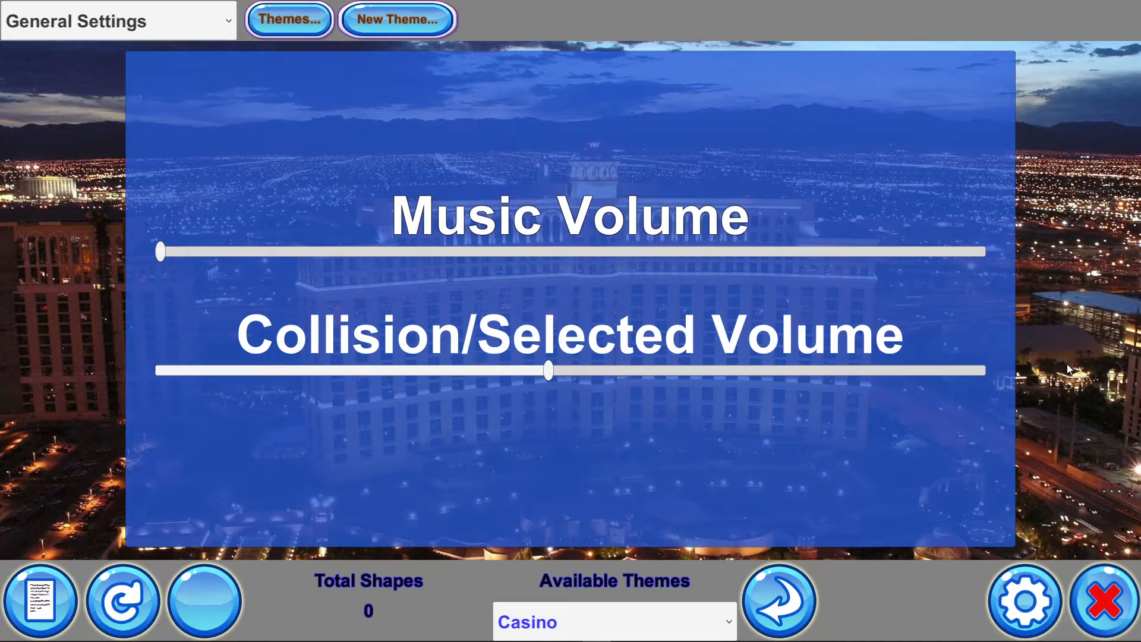
left_click(782, 618)
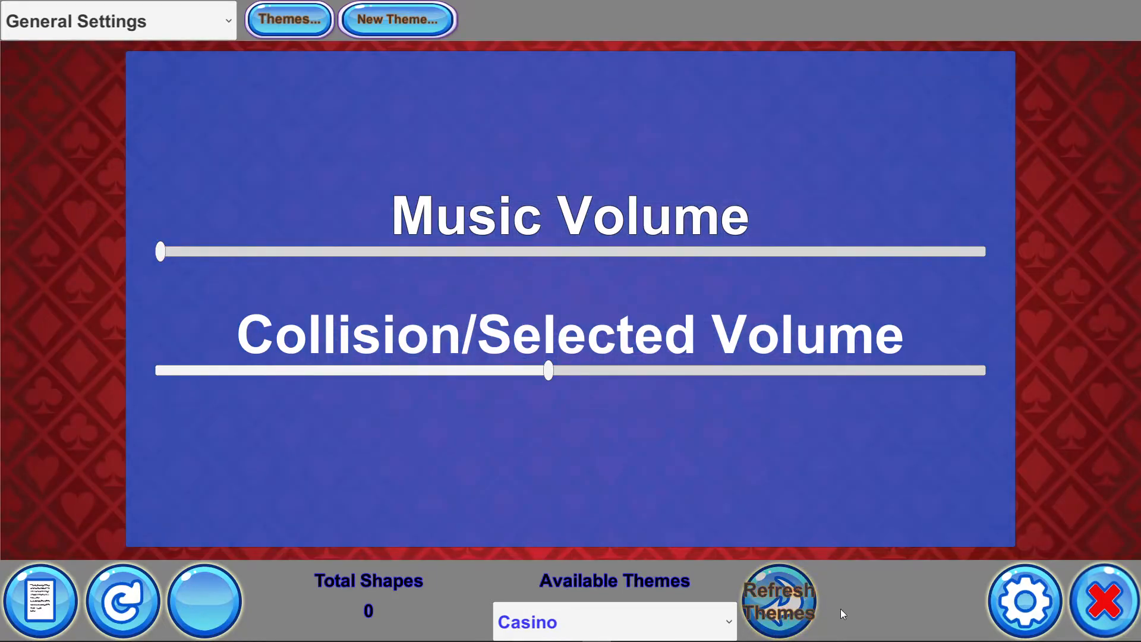
Close the settings and generate shapes to test the new collision sounds, then clear them
left_click(1033, 611)
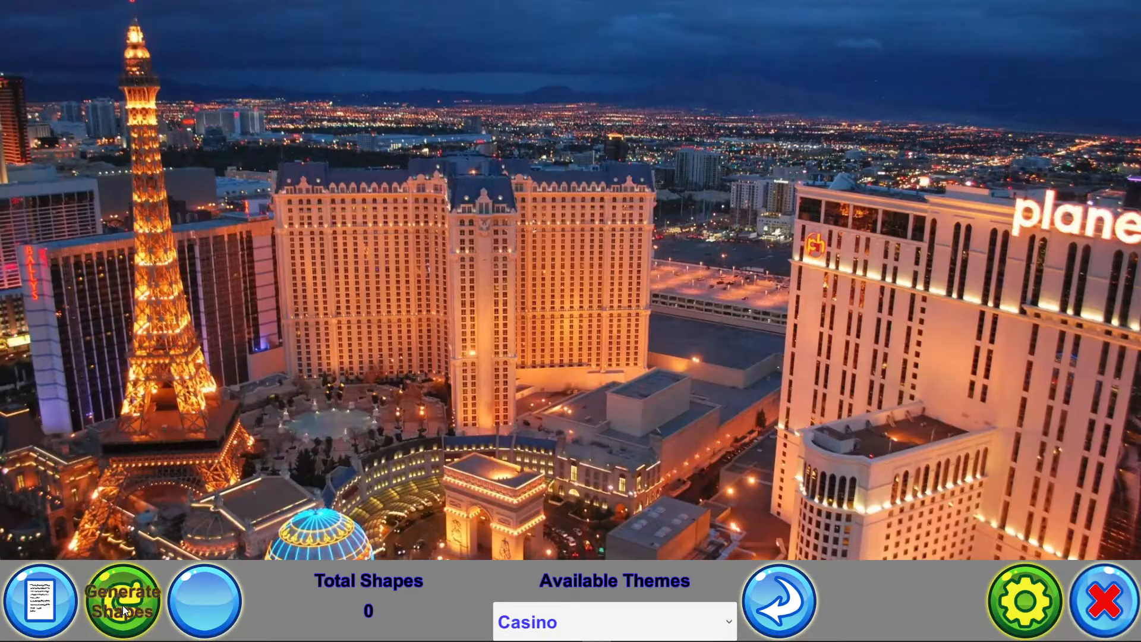
left_click(122, 605)
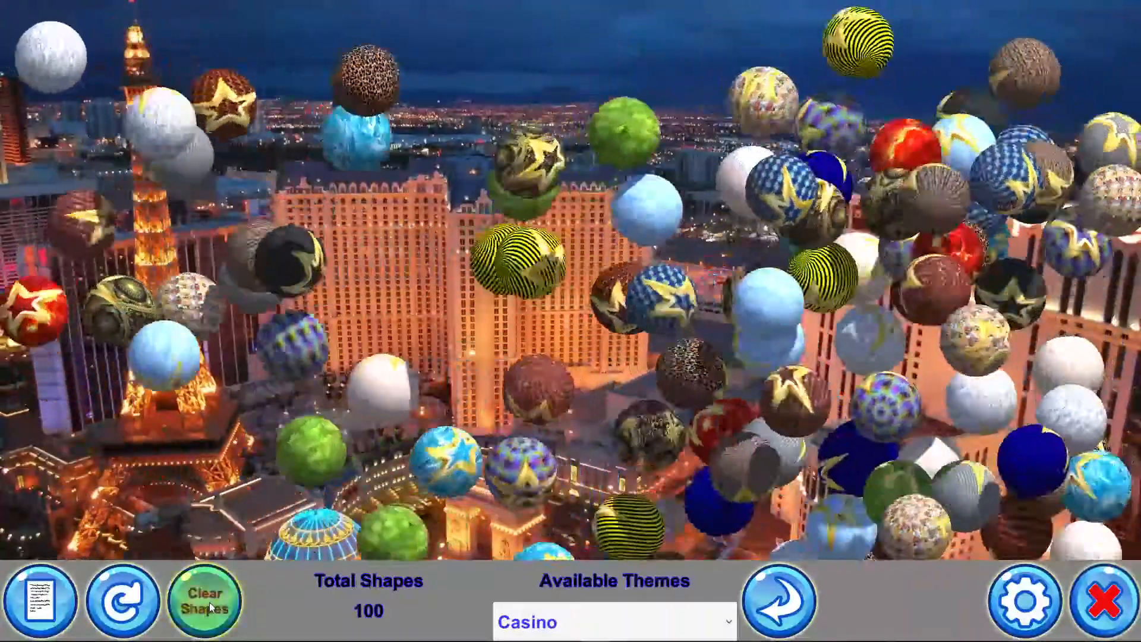
left_click(208, 601)
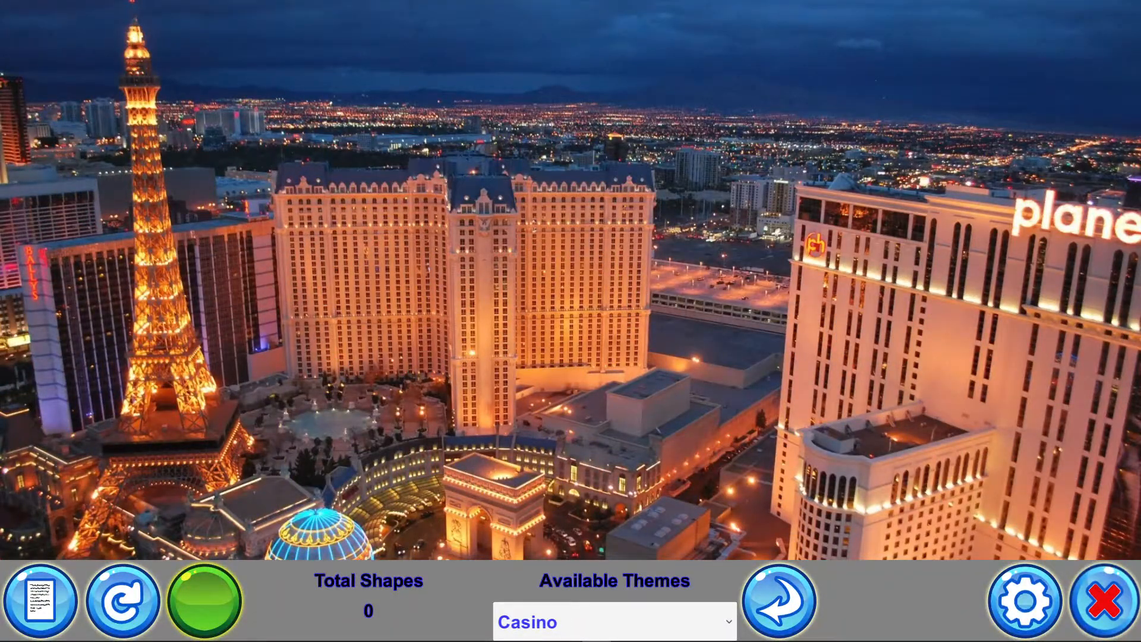
Compare the theme's Sphere > Sounds > Selected folder with CasinoSample's SelectedSounds folder
left_click_drag(1140, 67, 281, 64)
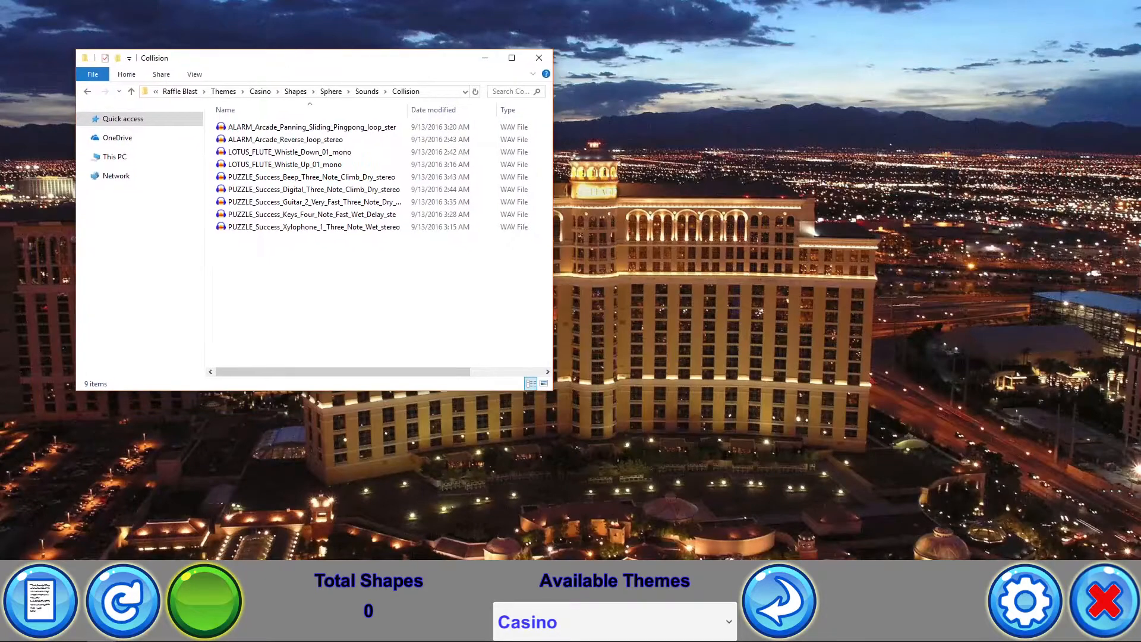
left_click_drag(1140, 89, 860, 44)
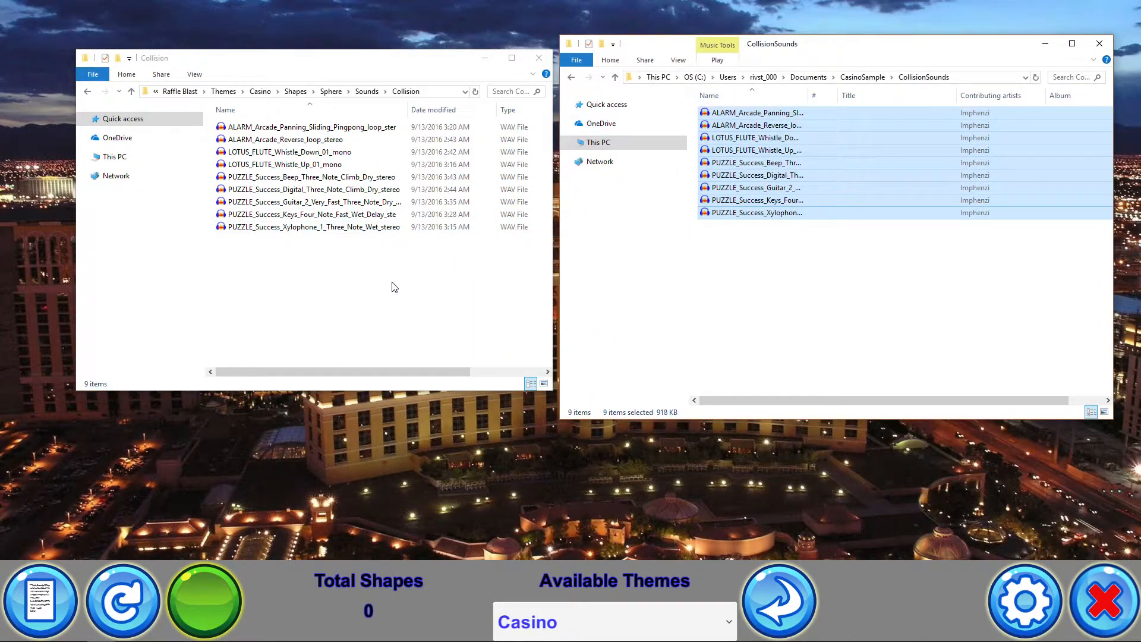
left_click(329, 93)
double_click(248, 142)
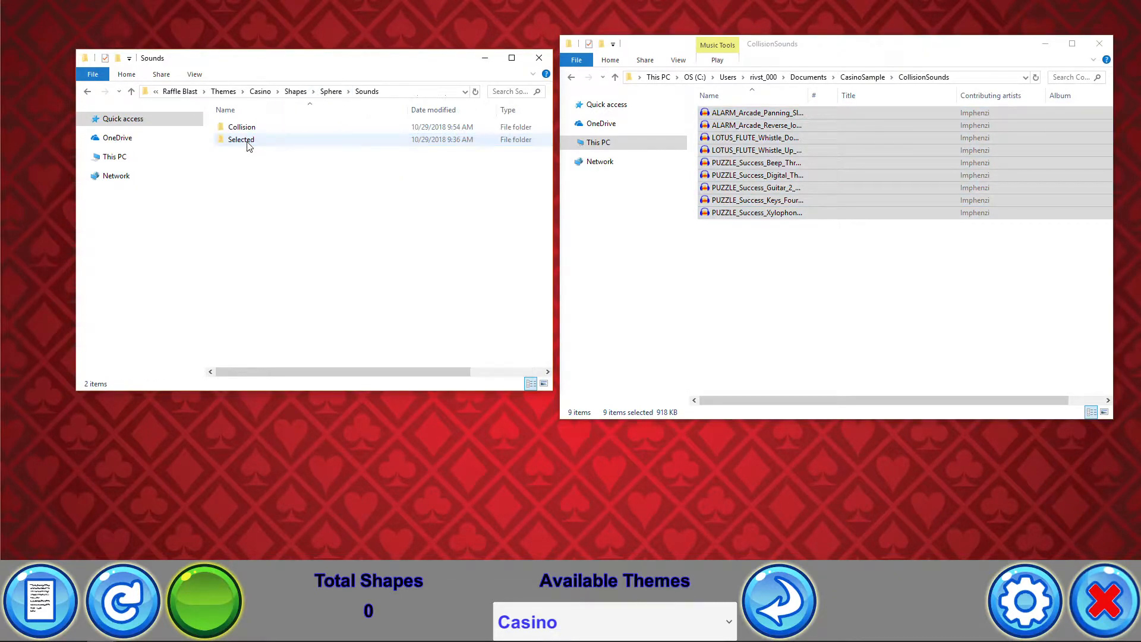
double_click(252, 139)
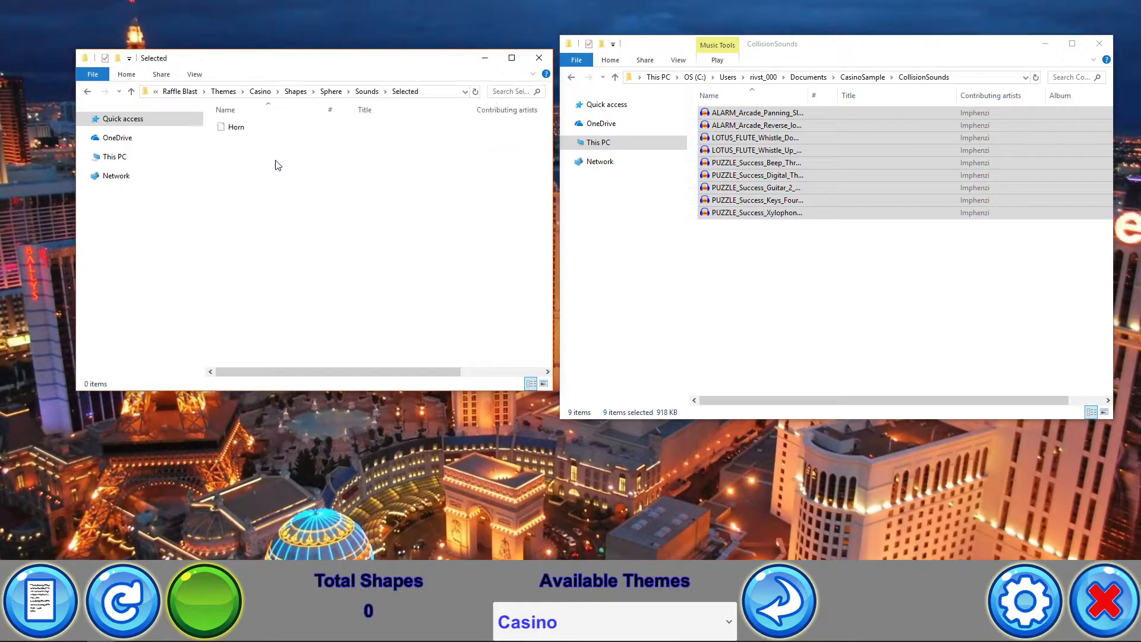
left_click(864, 78)
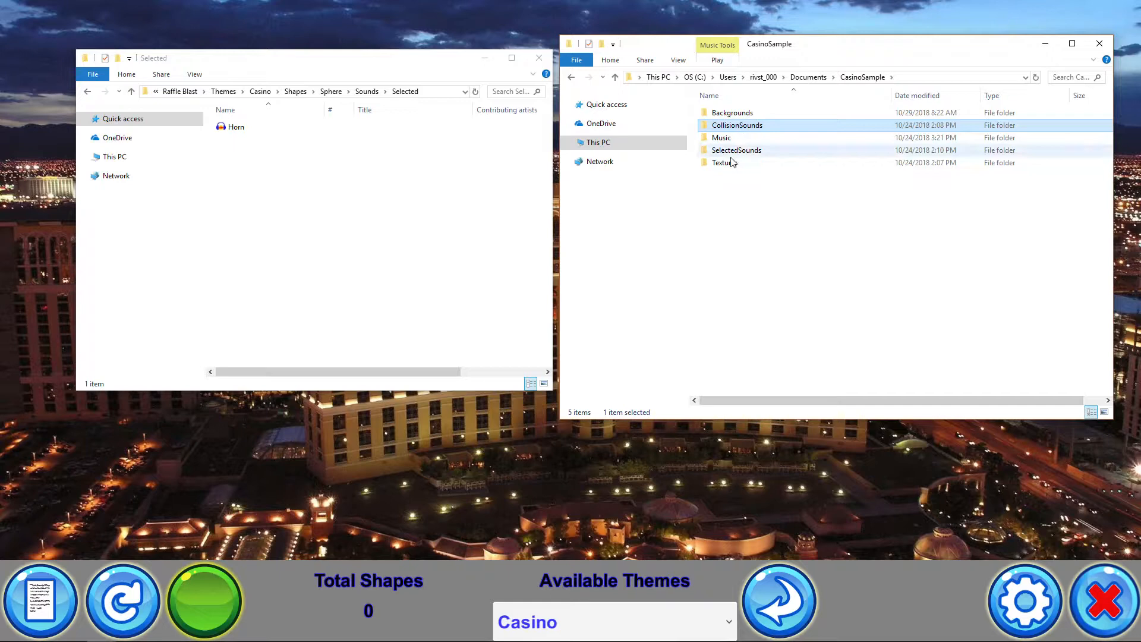
left_click(733, 153)
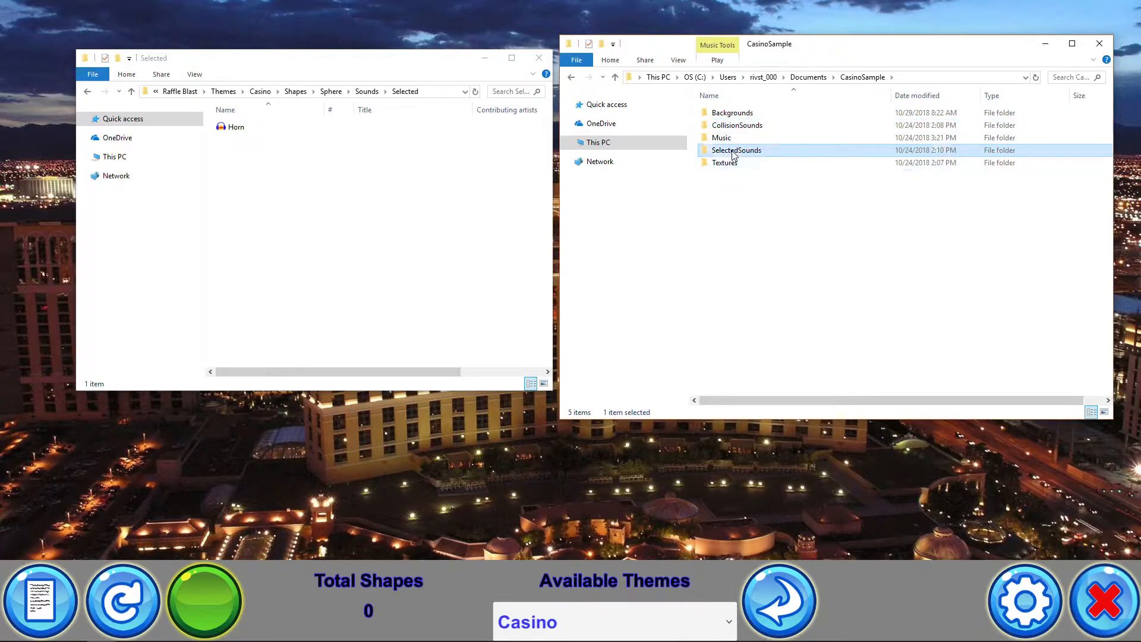
double_click(734, 153)
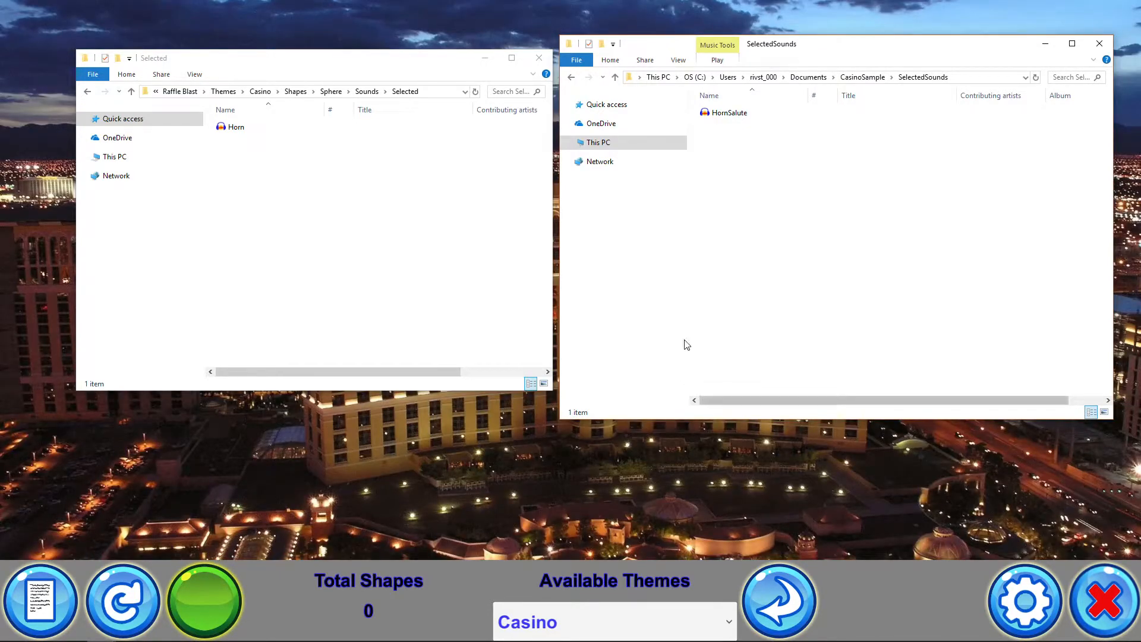
left_click(296, 92)
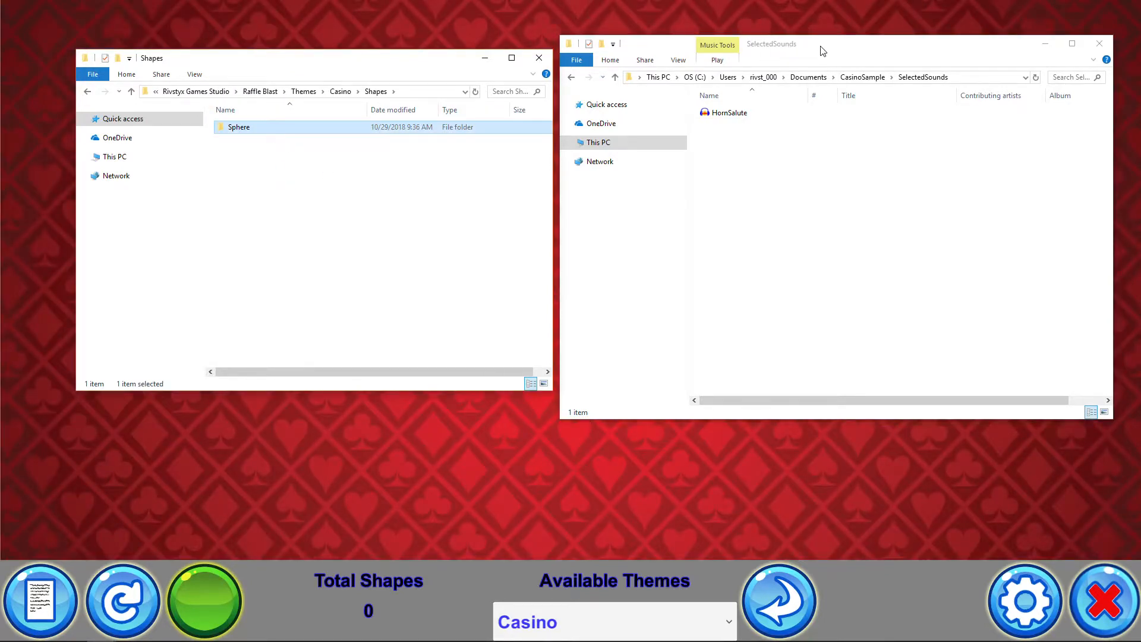
Duplicate the Sphere folder inside the Casino theme's Shapes folder and name the copy Cube
left_click_drag(822, 51, 1140, 145)
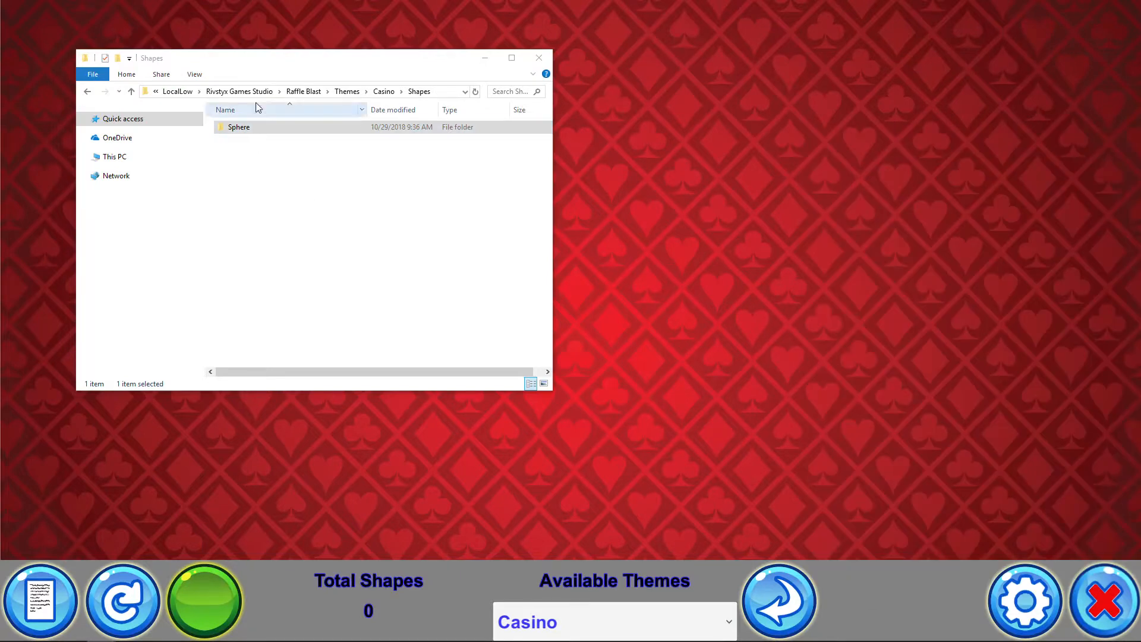
left_click_drag(313, 62, 665, 85)
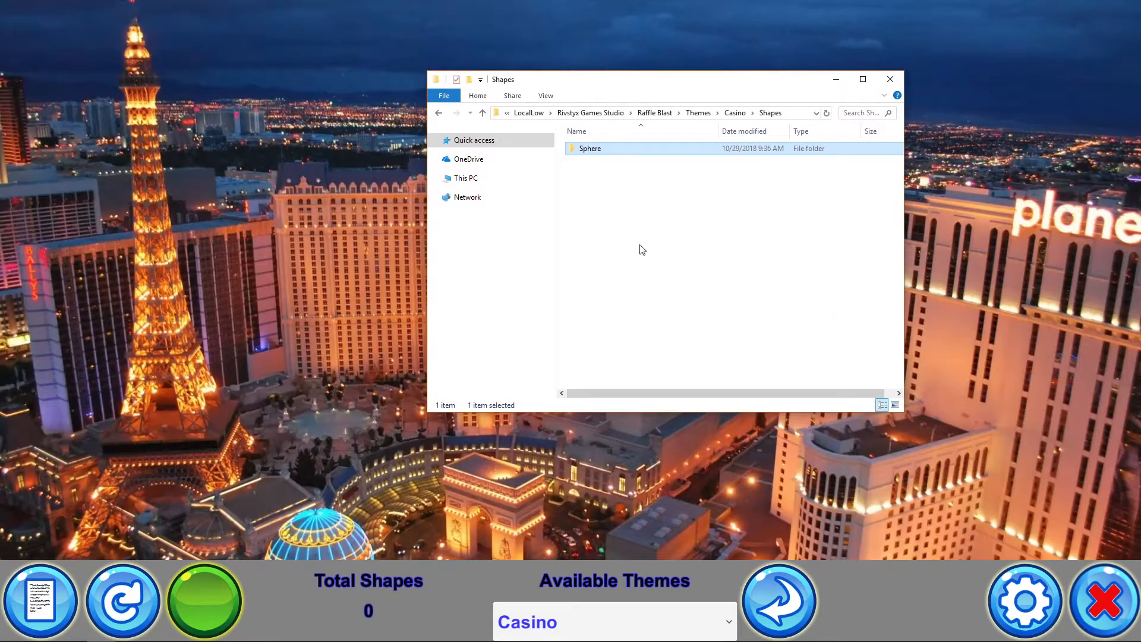
left_click(611, 173)
left_click(597, 152)
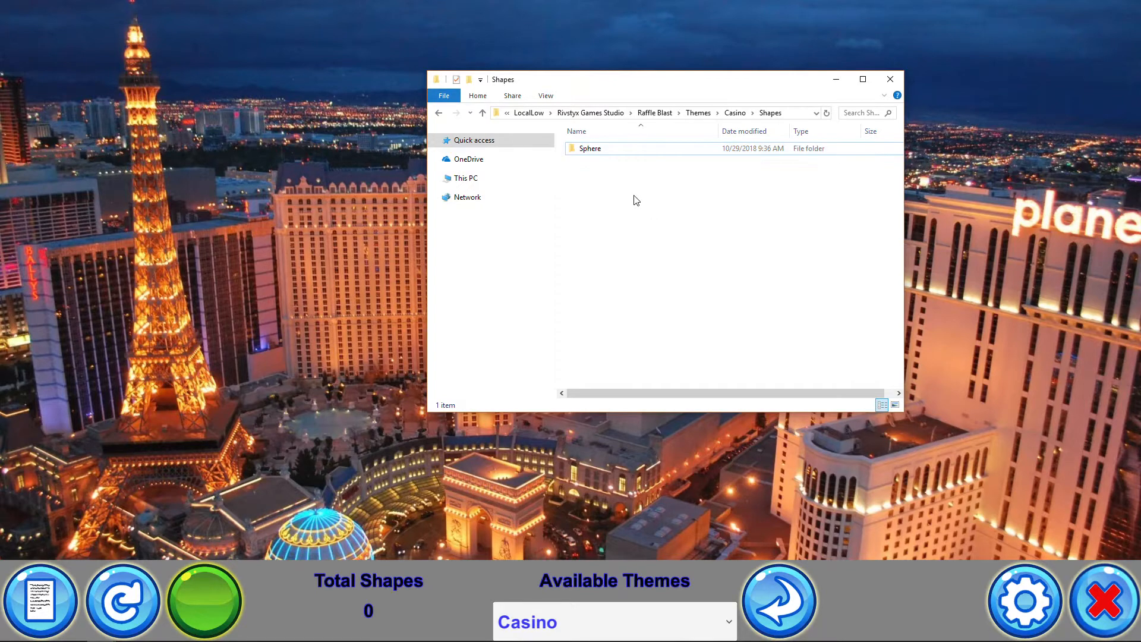
key("ctrl+v")
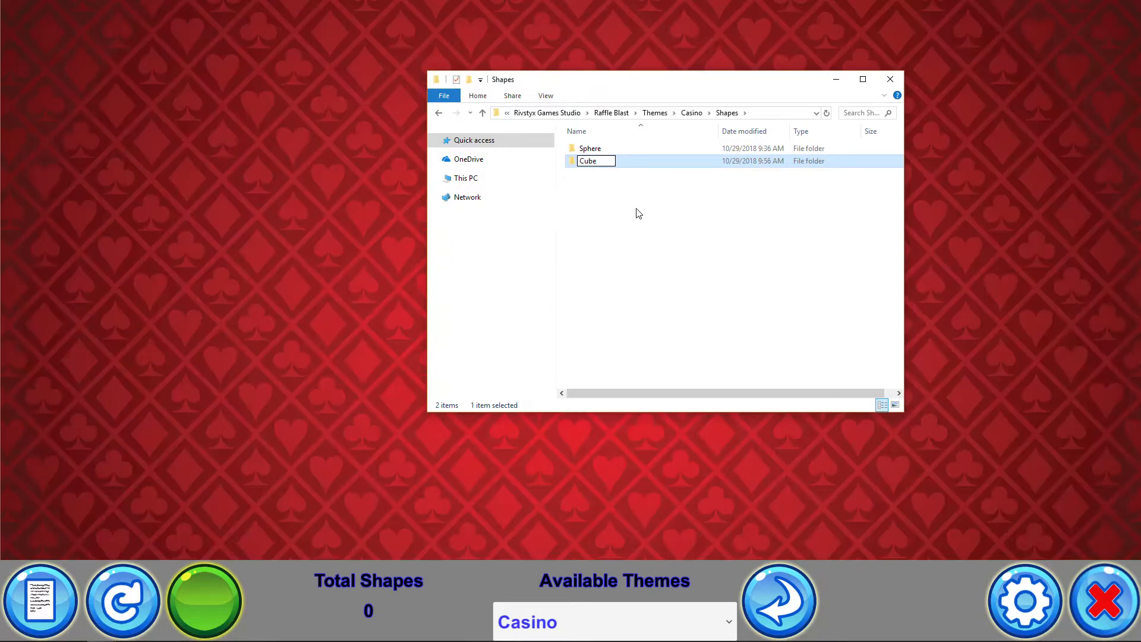
left_click(634, 212)
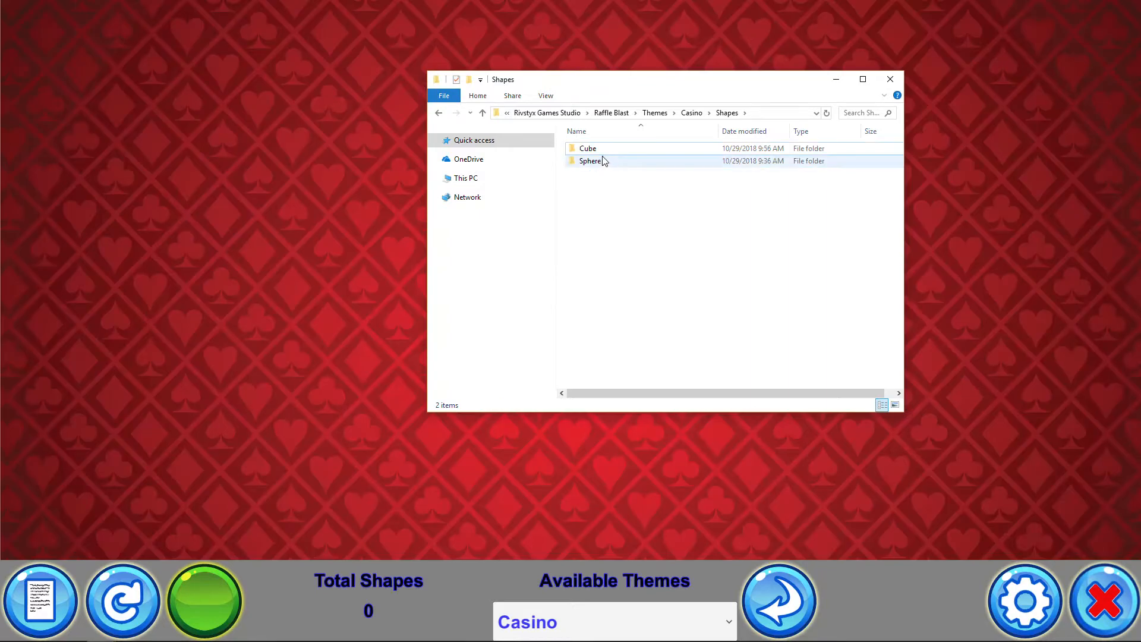
Check the new Cube folder's Images and Sounds subfolders, then move the Explorer window aside
double_click(599, 148)
double_click(592, 148)
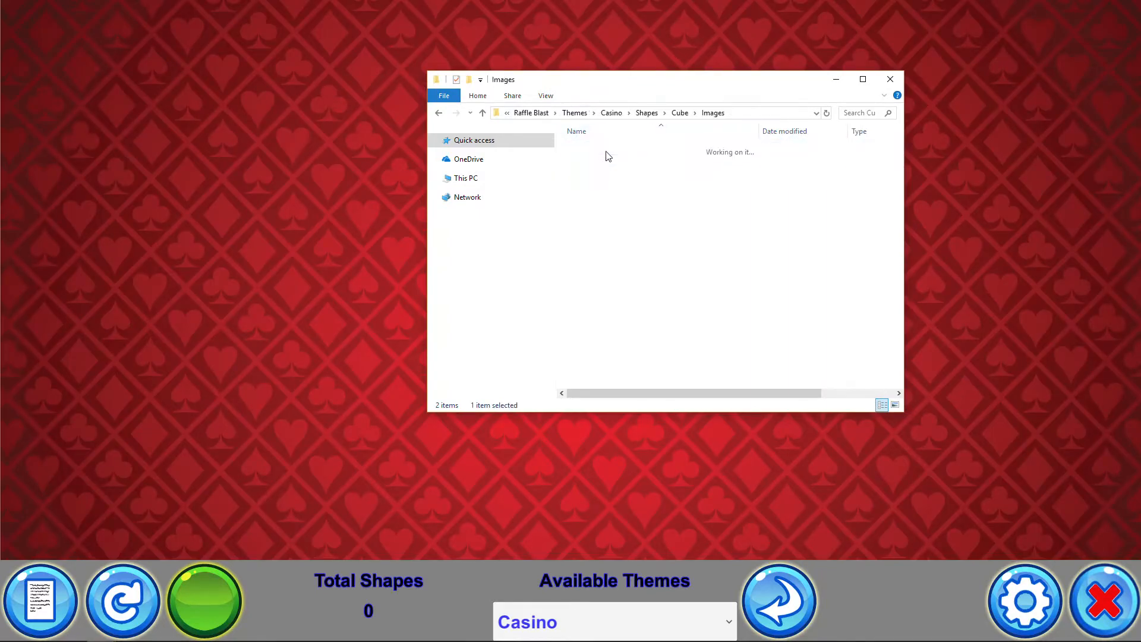
left_click(438, 113)
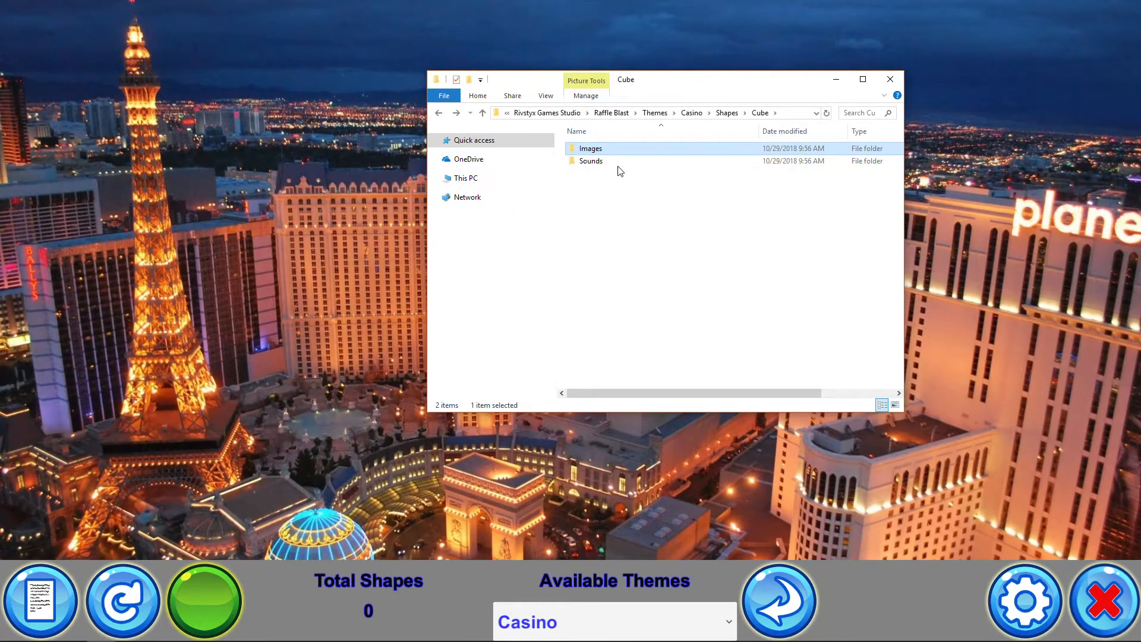
left_click(727, 114)
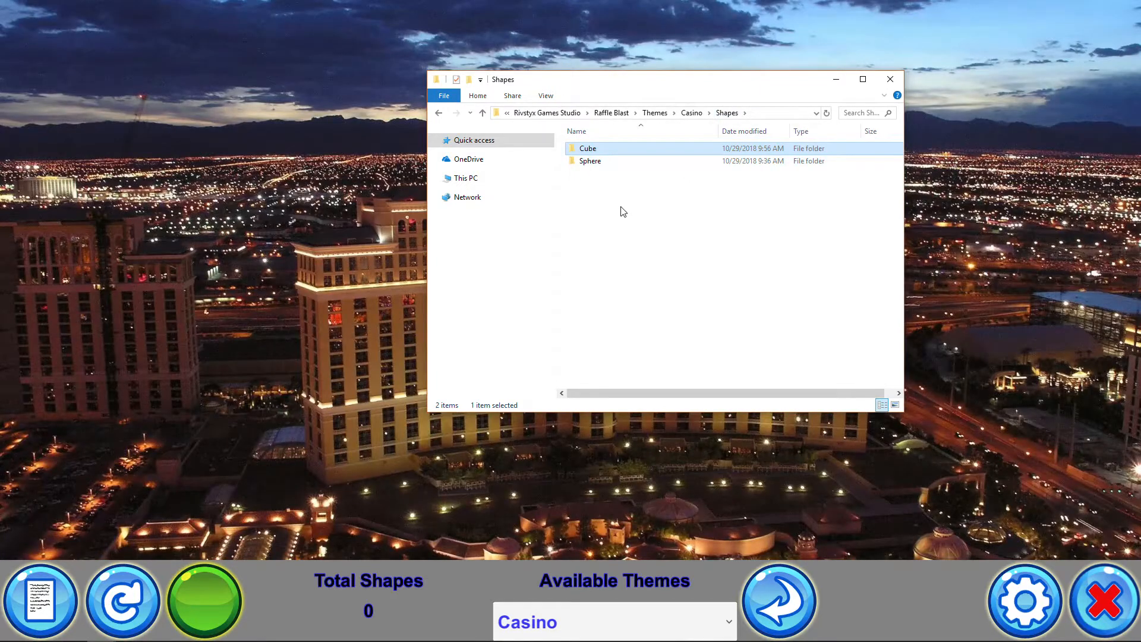
left_click_drag(662, 79, 1140, 183)
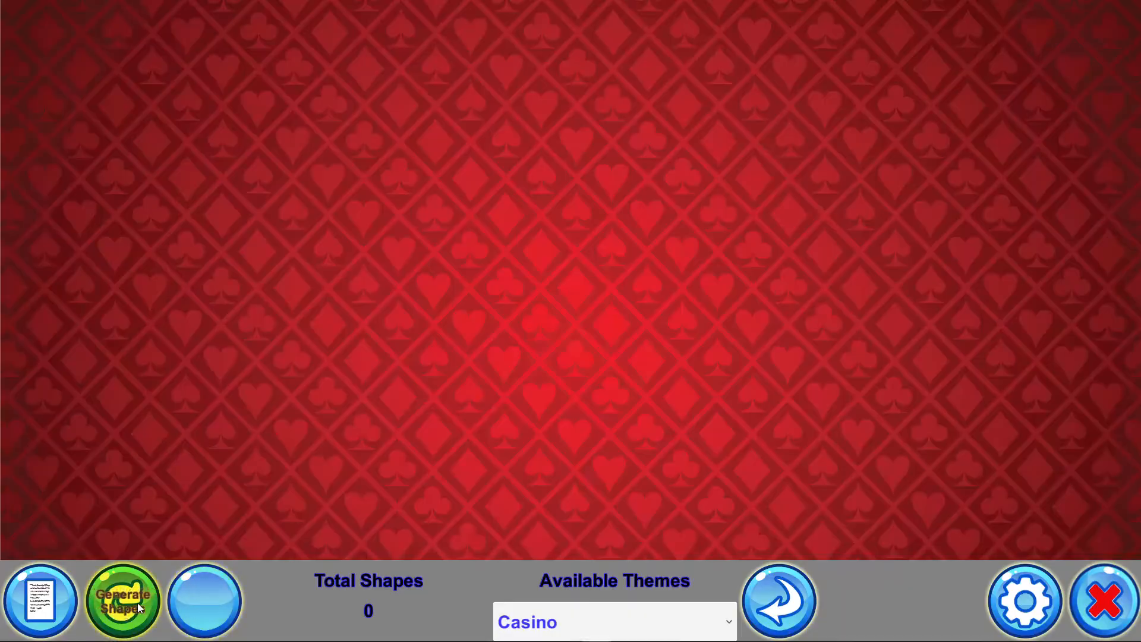
Generate shapes to preview the theme, then clear them
left_click(137, 602)
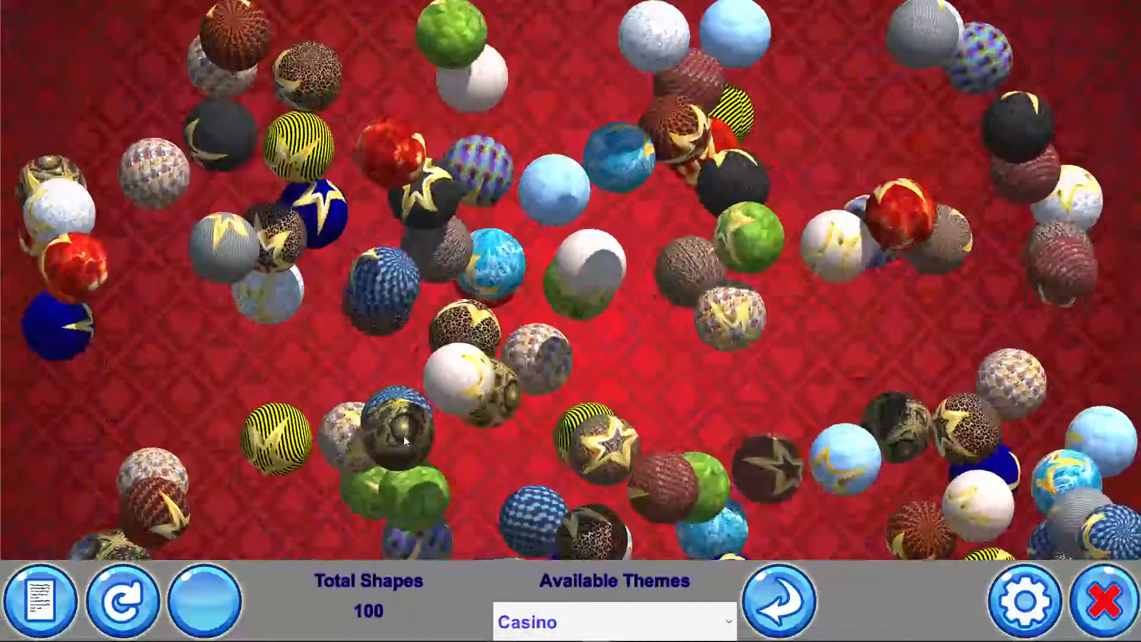
left_click(196, 613)
left_click(196, 613)
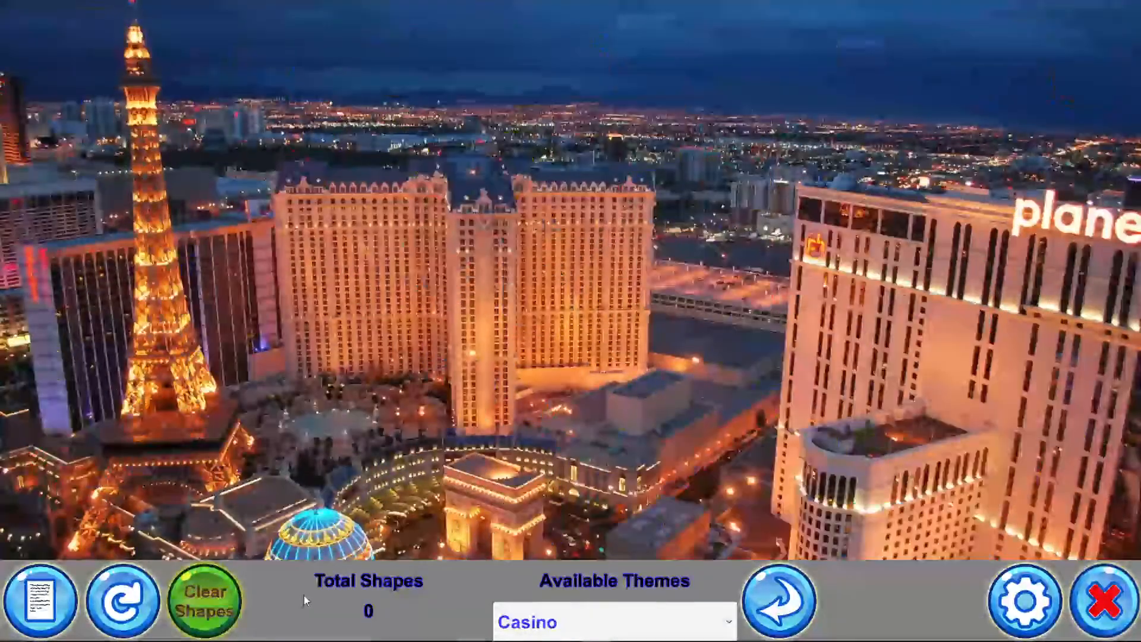
Refresh the themes, generate the spheres and cubes, and select a shape to draw a winner
left_click(786, 598)
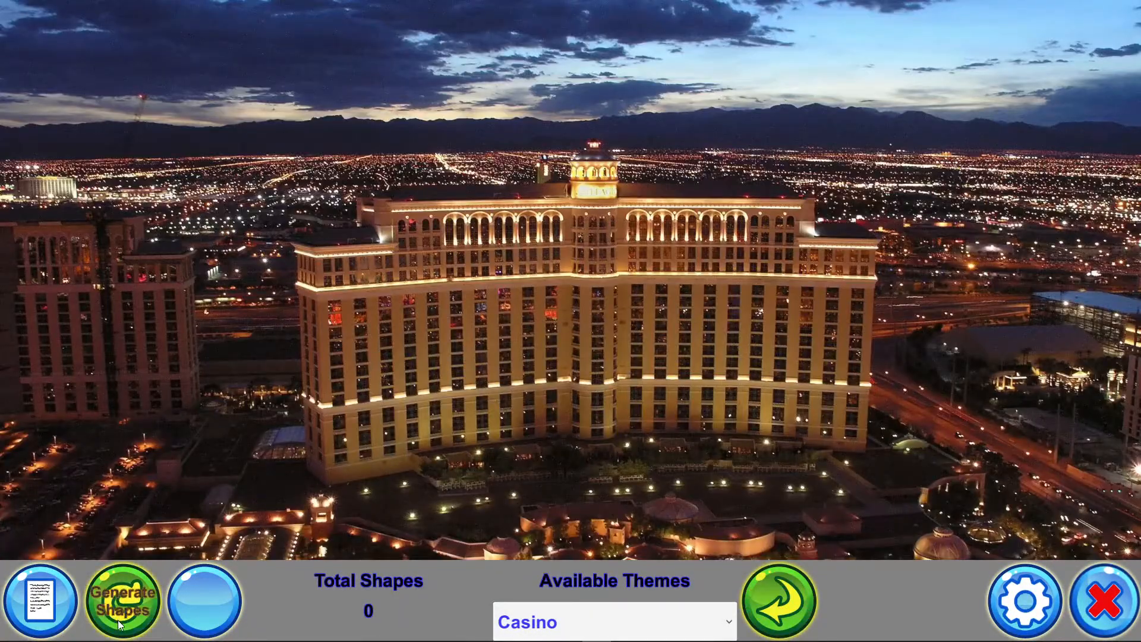
left_click(119, 612)
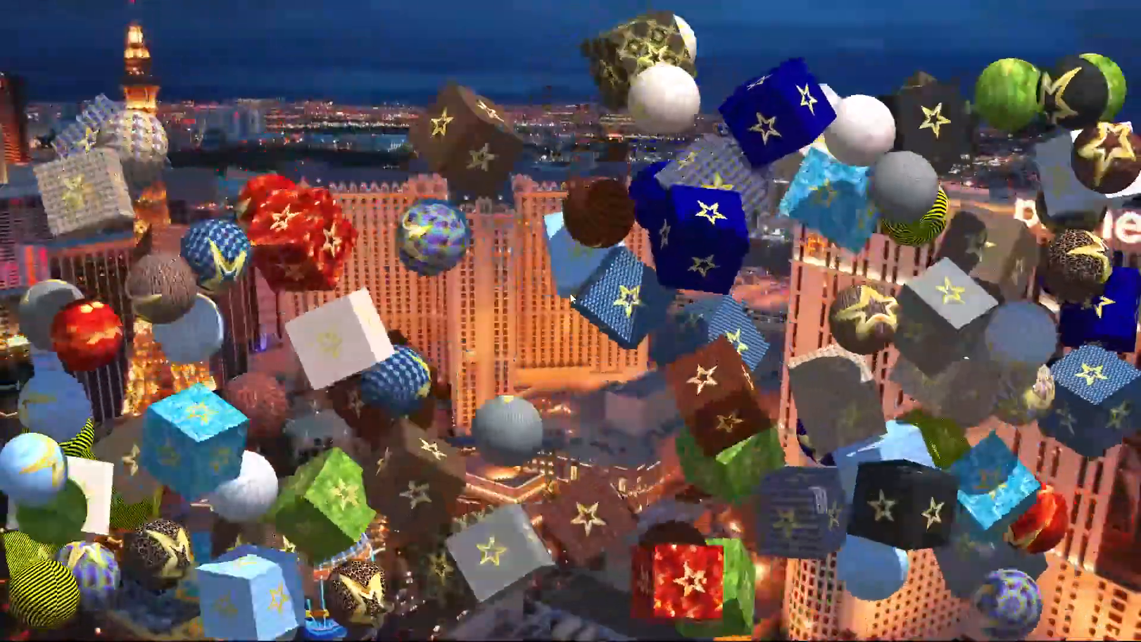
left_click(606, 287)
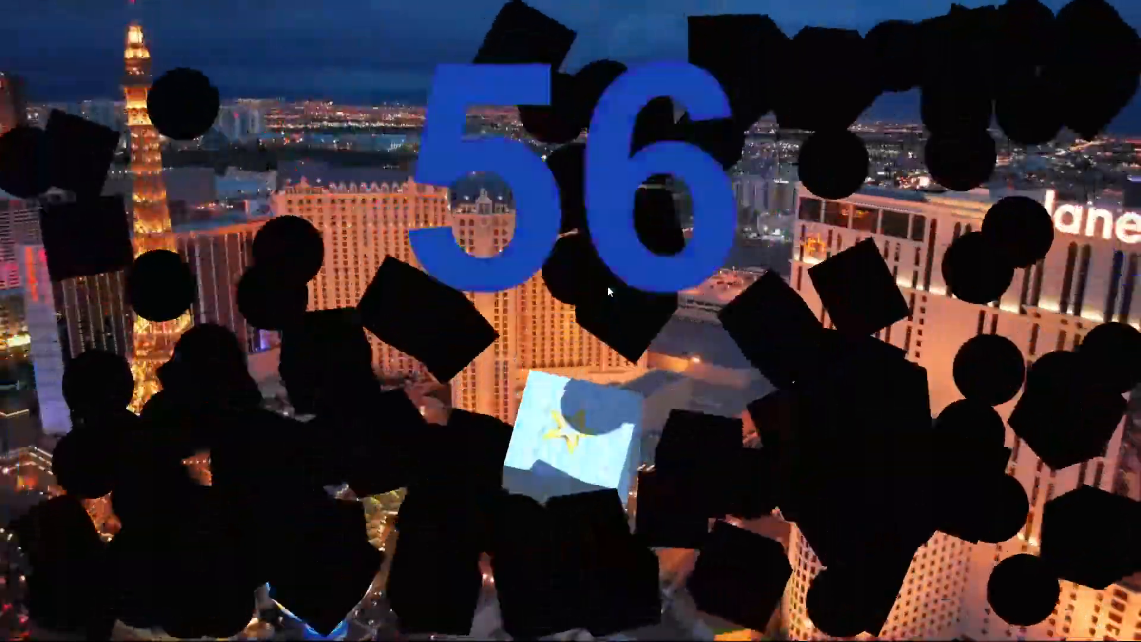